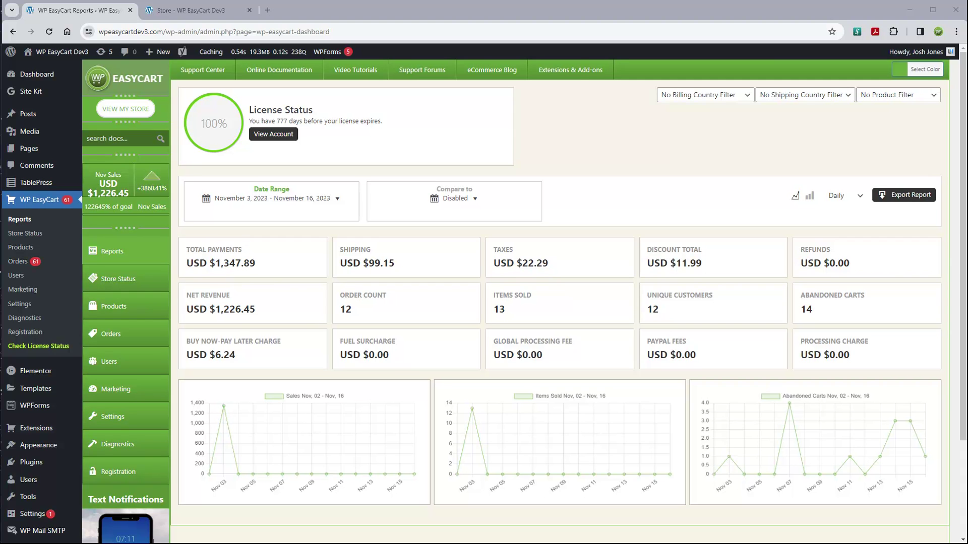
Step: Open the storefront Store page and scroll down to its product grid
click(229, 10)
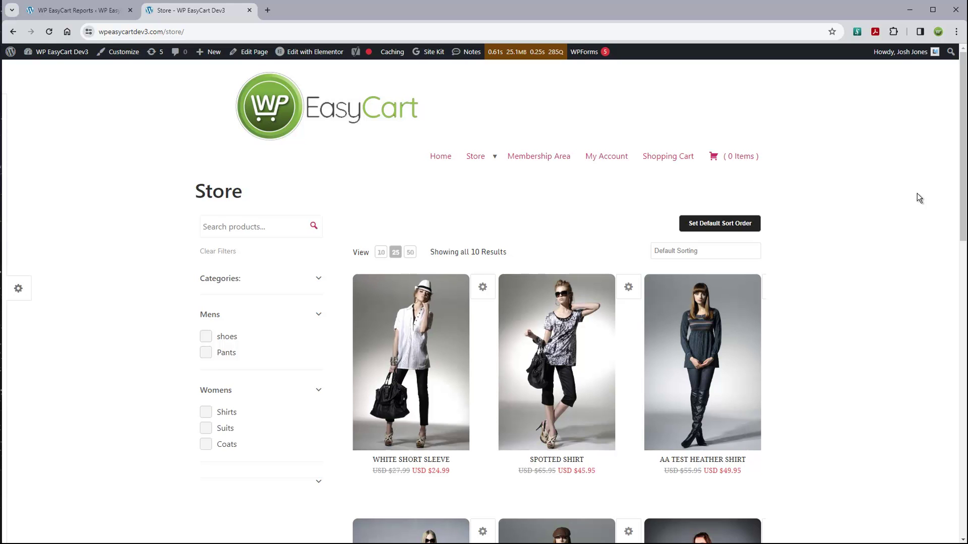
drag(963, 164, 966, 126)
Step: Open the White Short Sleeve product page and scroll through its price, colours and stock details
click(438, 367)
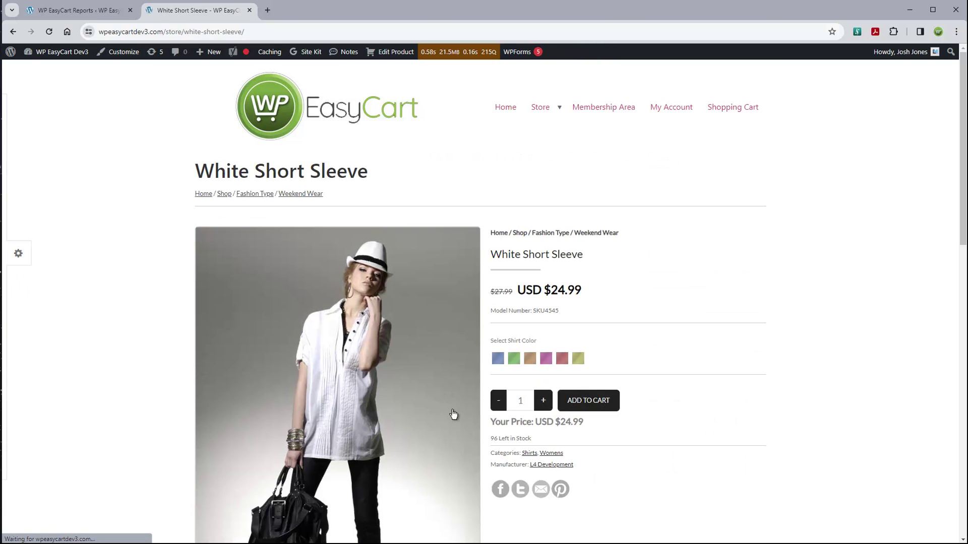
scroll(445, 372, down, 3)
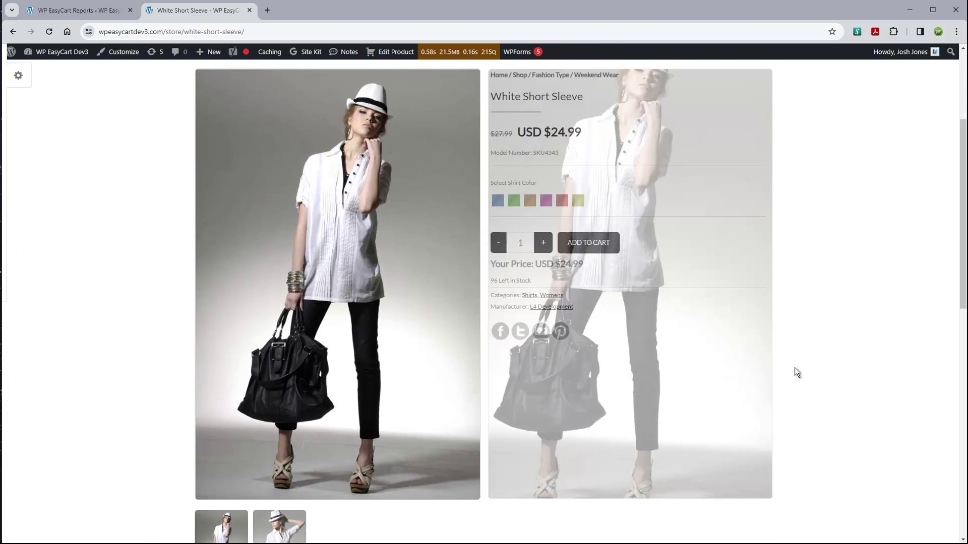
scroll(797, 367, down, 10)
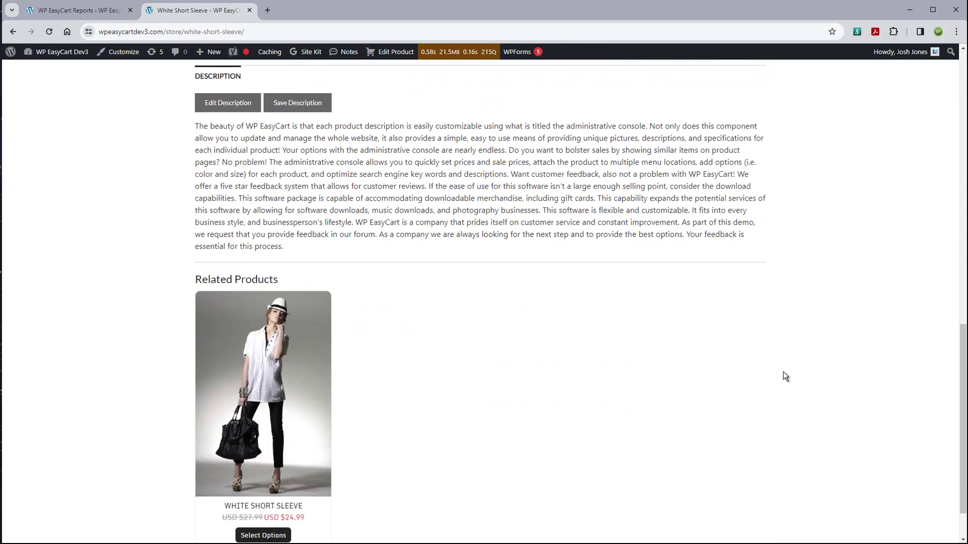
scroll(965, 409, up, 6)
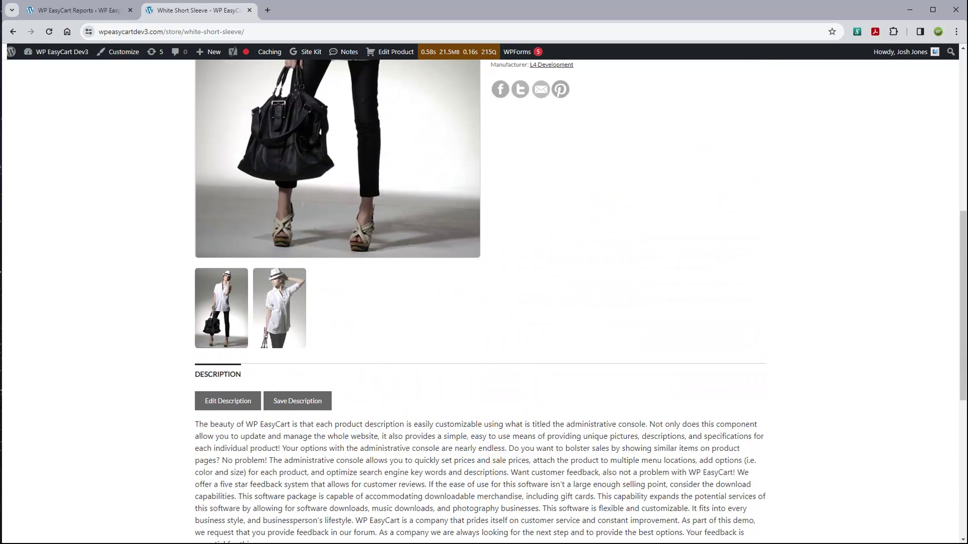
scroll(809, 135, up, 8)
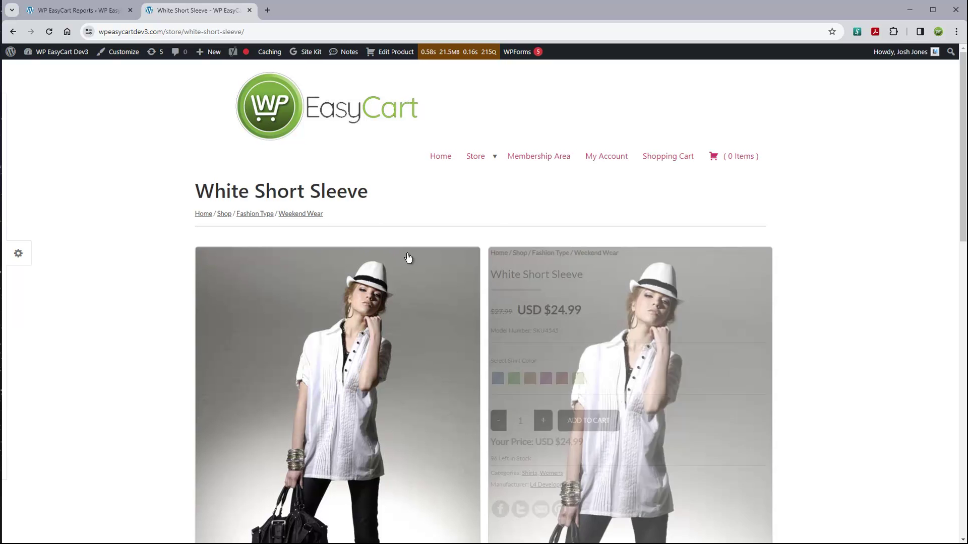
mouse_move(963, 166)
mouse_down()
mouse_move(963, 217)
mouse_move(963, 181)
mouse_up()
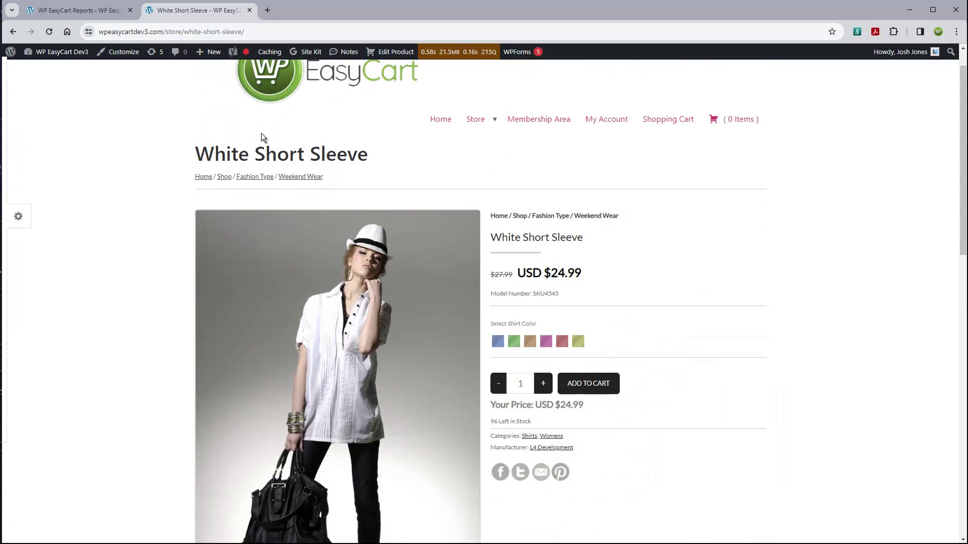
Step: Open the Products page of the EasyCart settings from the admin dashboard
click(86, 11)
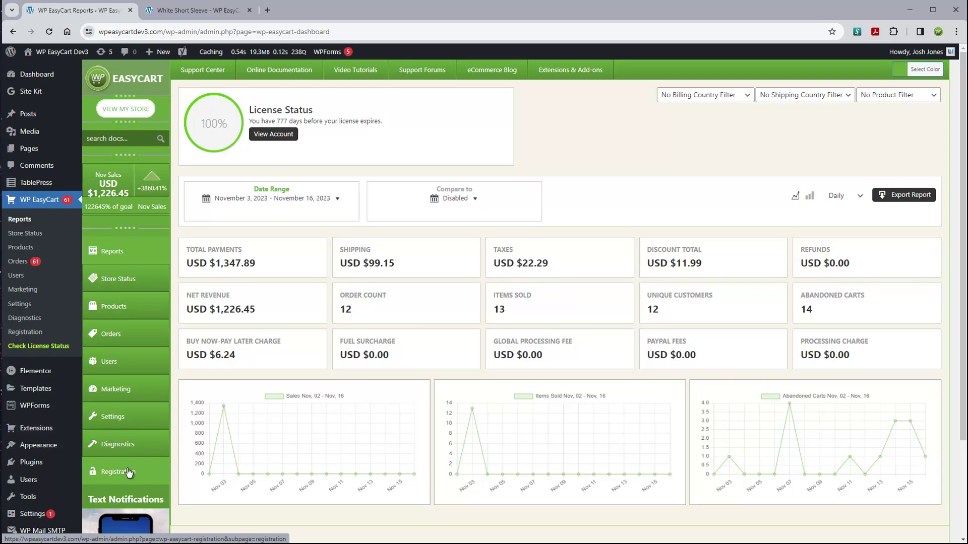
click(109, 417)
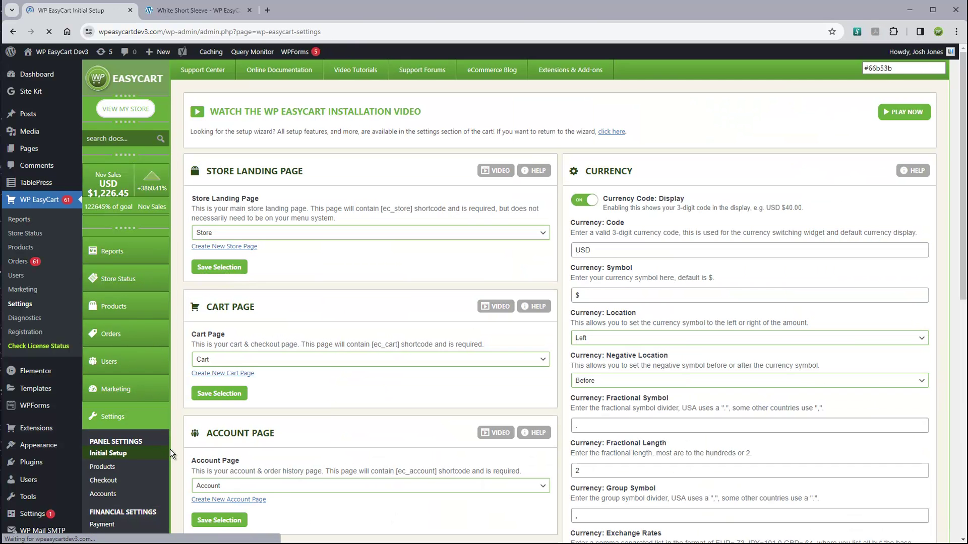
scroll(201, 403, down, 4)
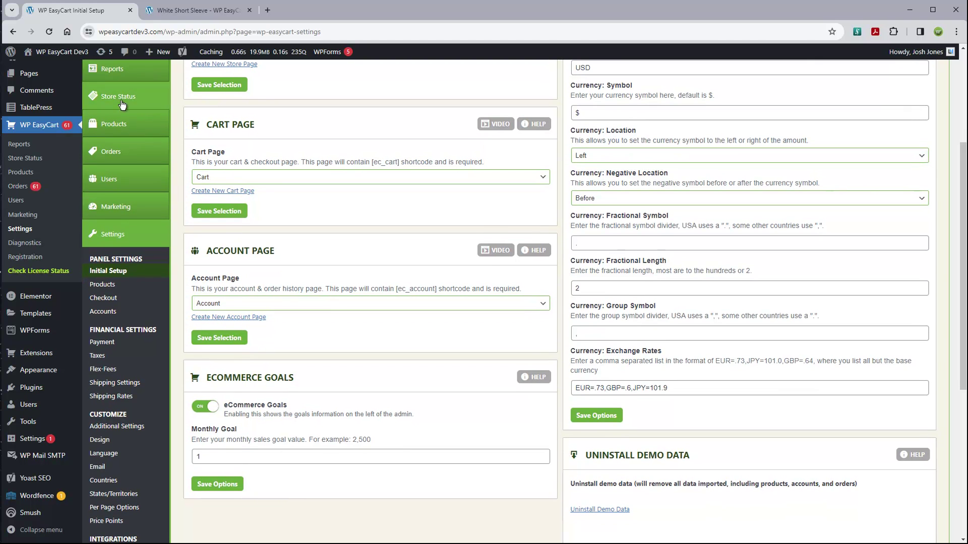
click(106, 287)
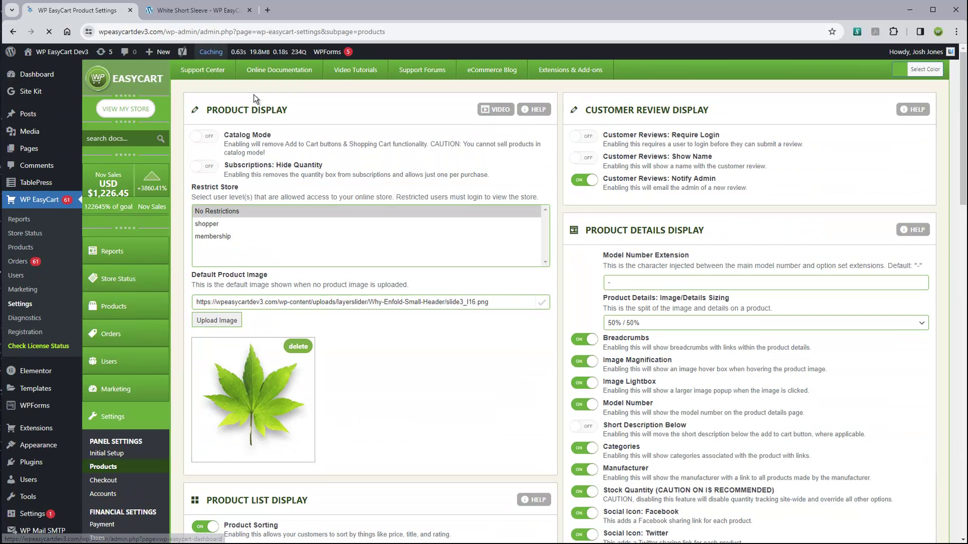
Step: On the White Short Sleeve product page, pick the Pink shirt colour
click(204, 15)
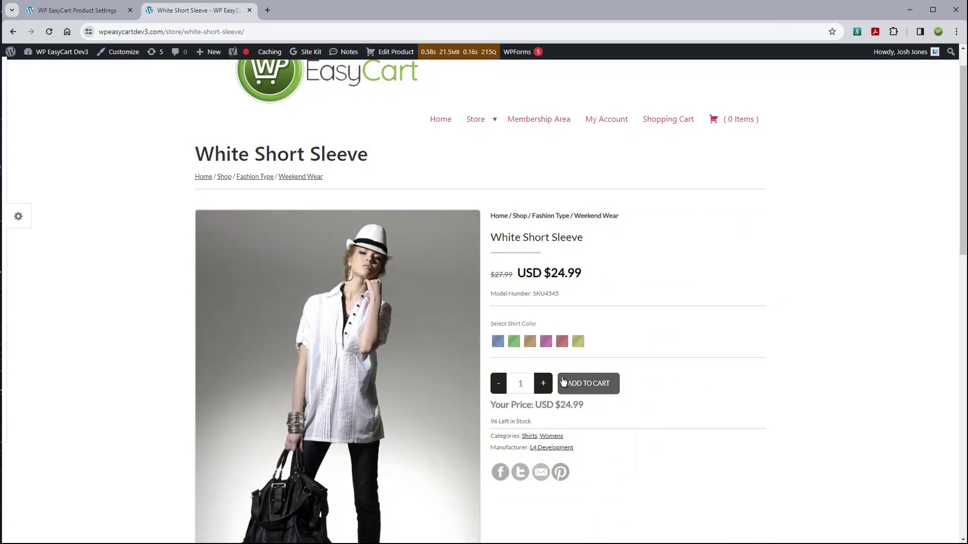
scroll(607, 392, down, 3)
scroll(607, 394, down, 1)
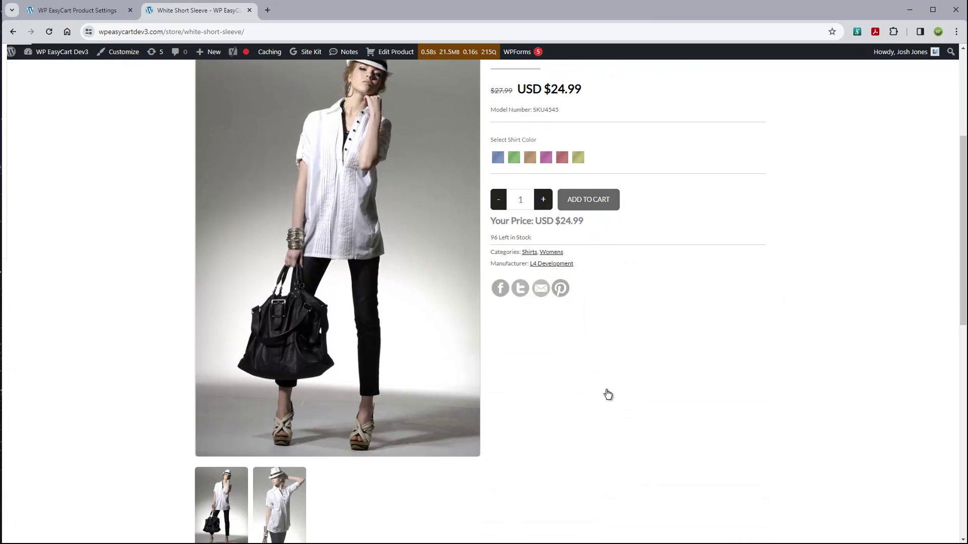
scroll(607, 394, up, 2)
scroll(607, 394, down, 3)
scroll(608, 394, down, 8)
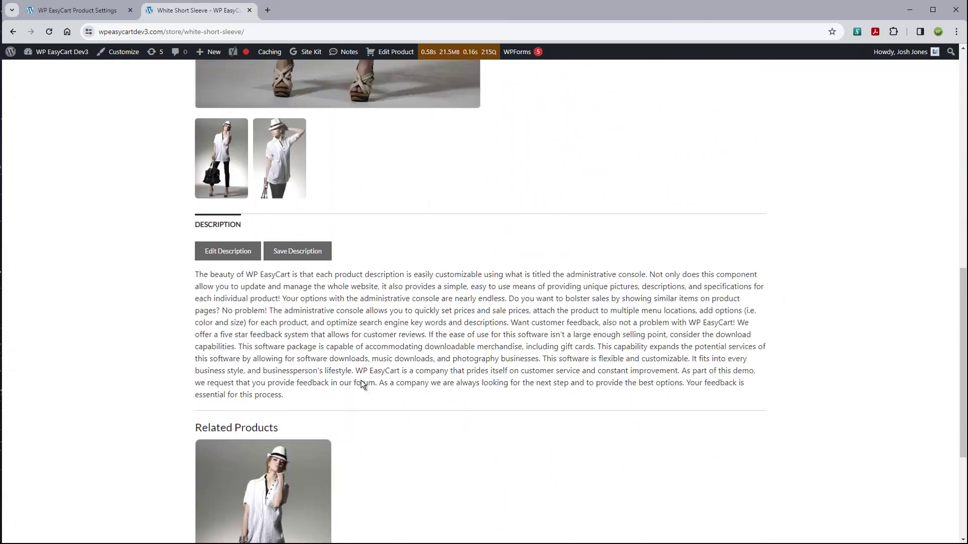
scroll(495, 328, down, 2)
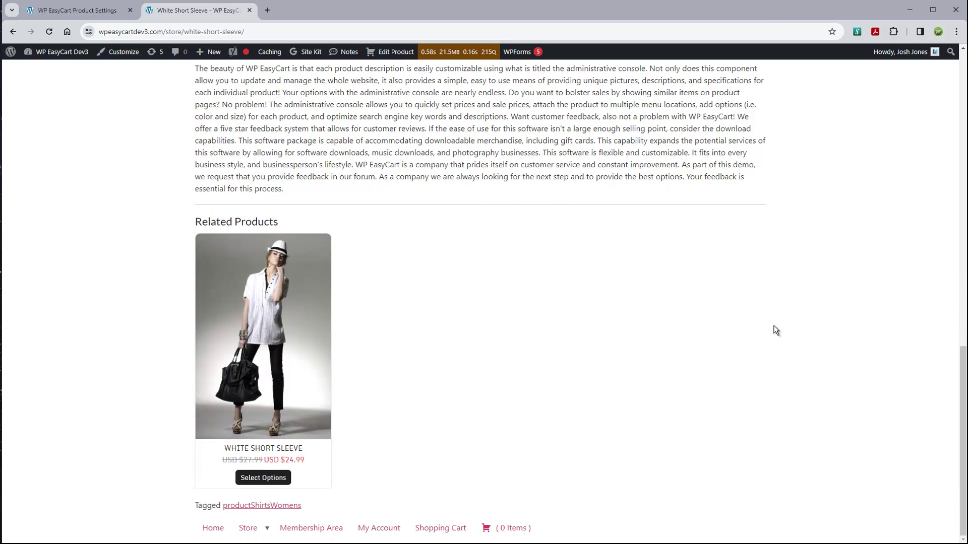
scroll(787, 313, up, 11)
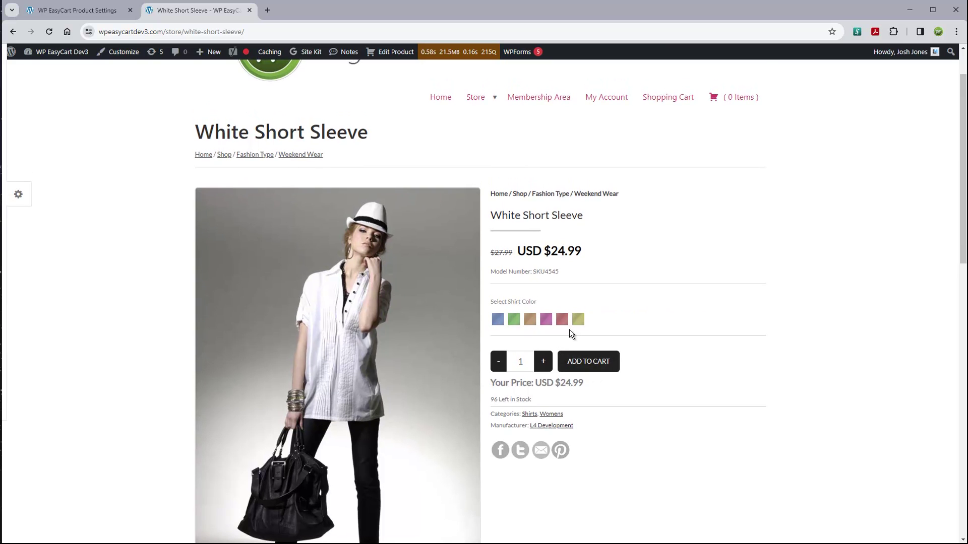
click(544, 321)
Step: Hide the manufacturer on product pages, then reload the White Short Sleeve page to confirm
click(106, 11)
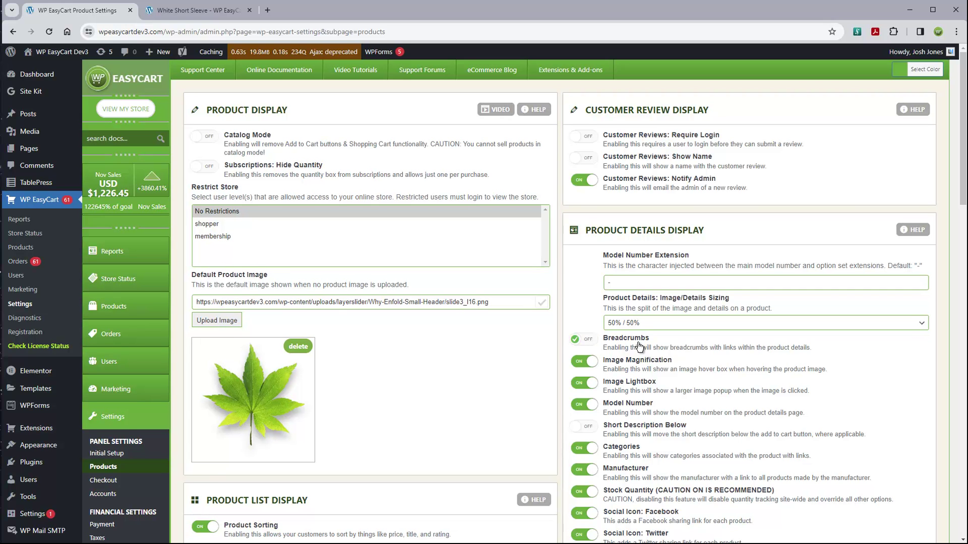
click(587, 465)
mouse_move(236, 65)
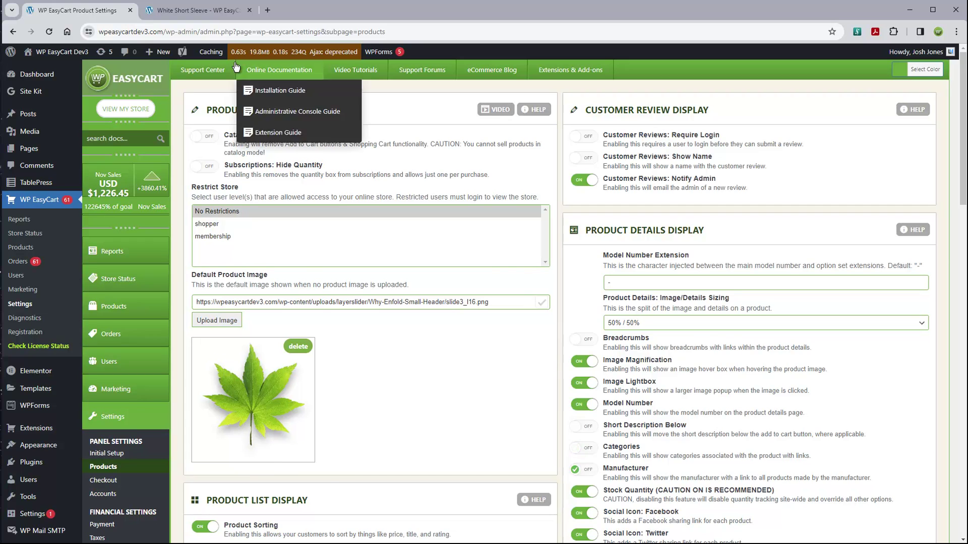
click(205, 11)
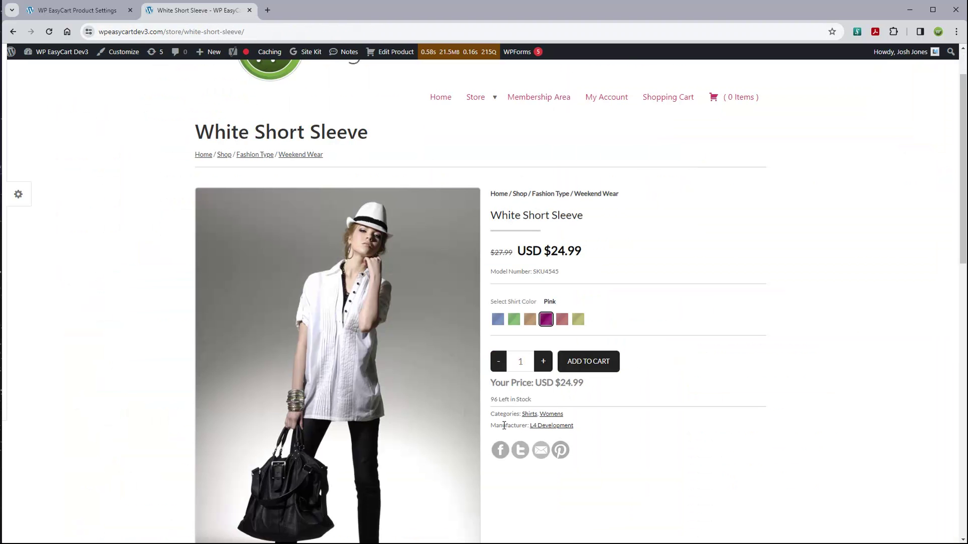
click(51, 31)
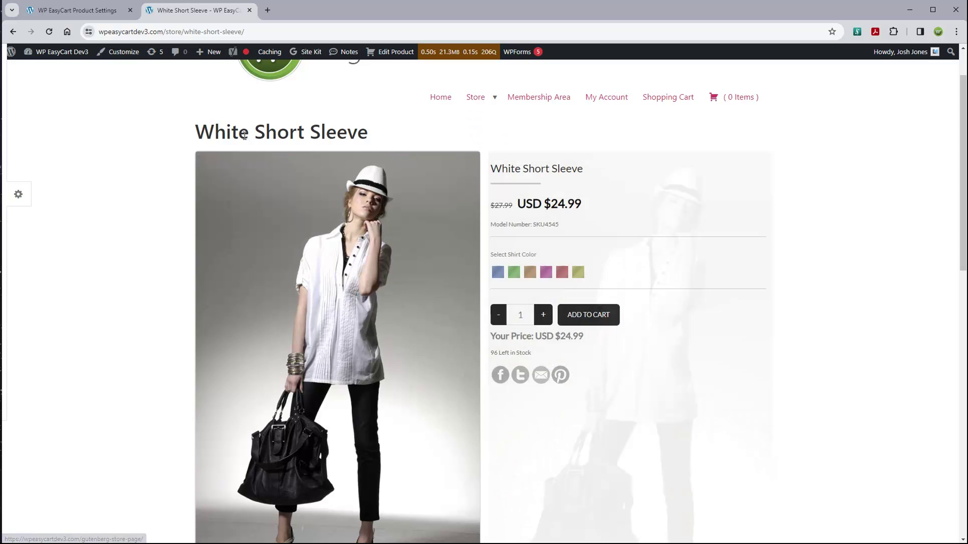
mouse_move(242, 198)
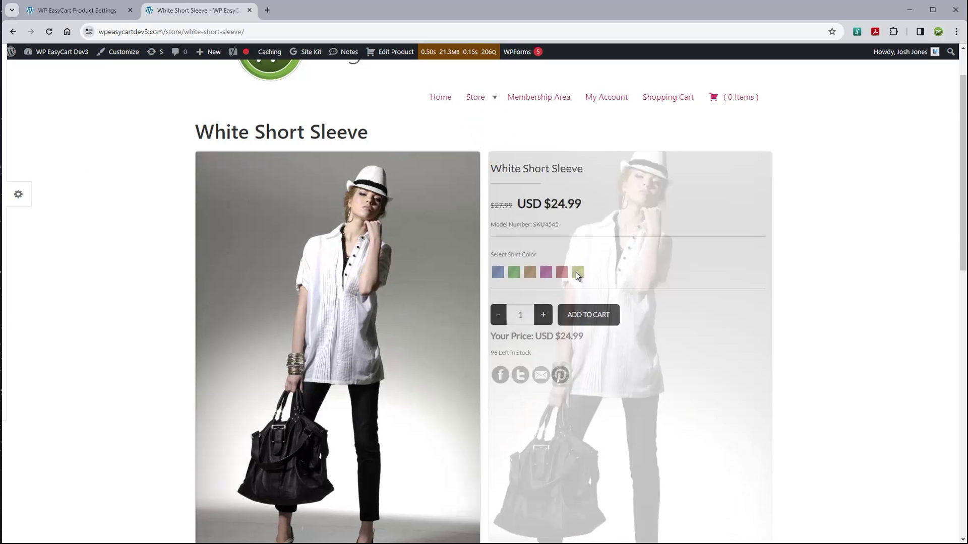
Step: Turn off image magnification, set the image/details split to 25% / 75%, and reload the product page
click(97, 12)
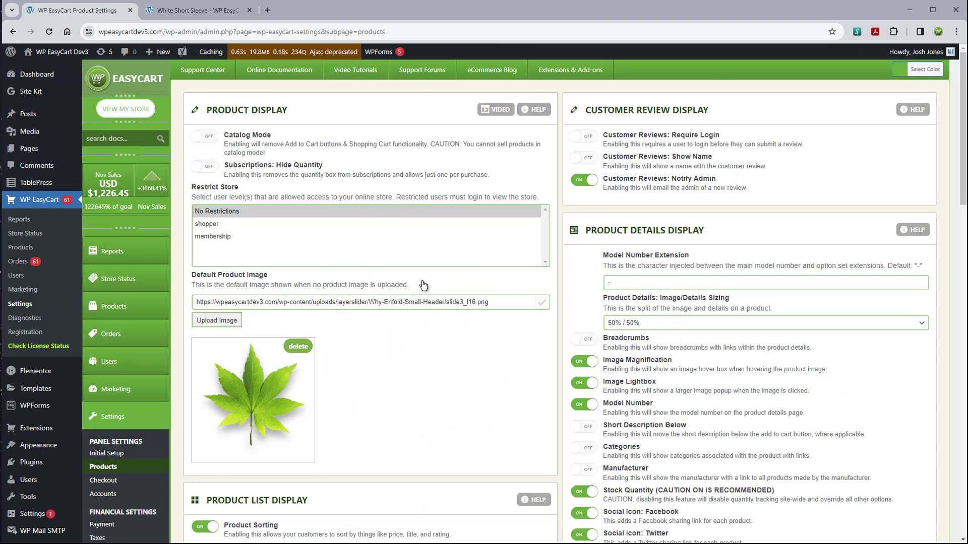
click(585, 362)
click(629, 325)
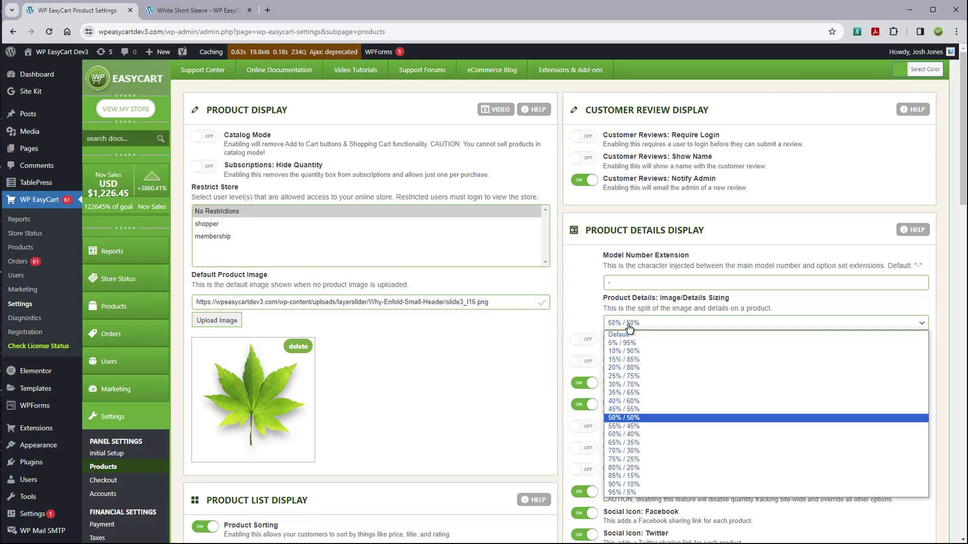
click(630, 375)
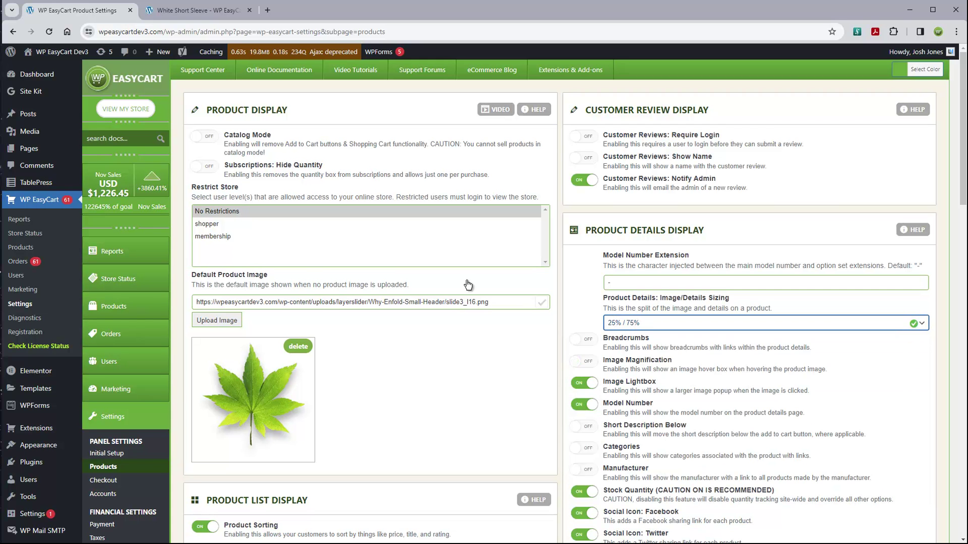
click(188, 16)
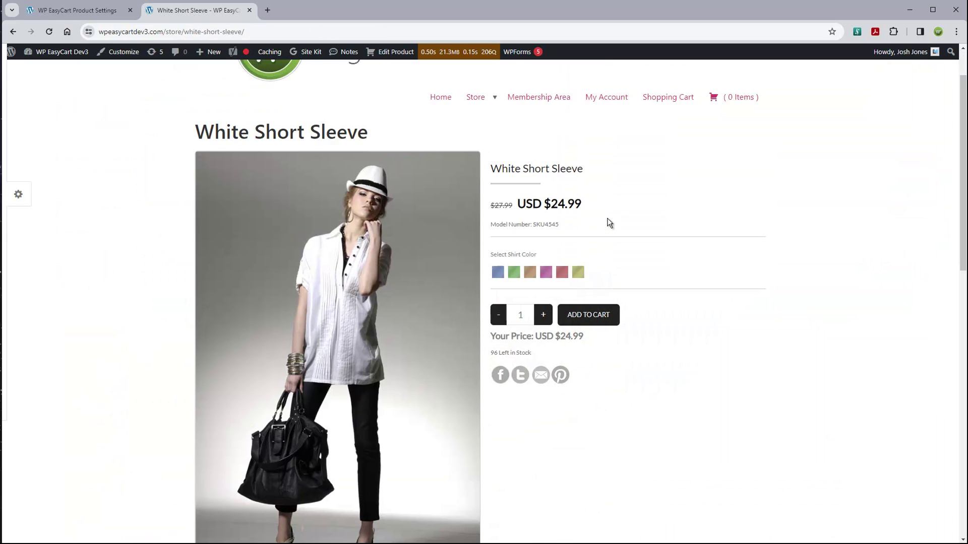
click(49, 32)
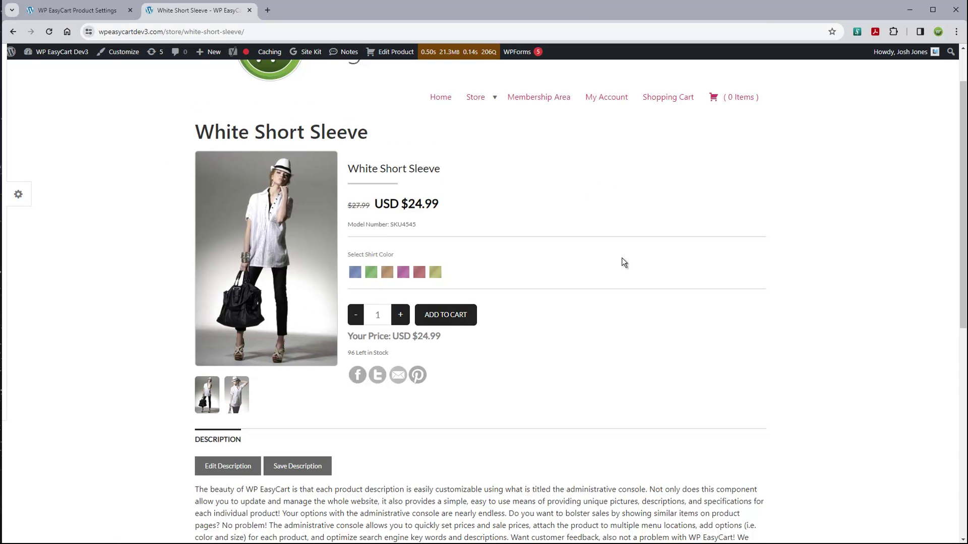
scroll(309, 277, down, 4)
scroll(285, 267, up, 5)
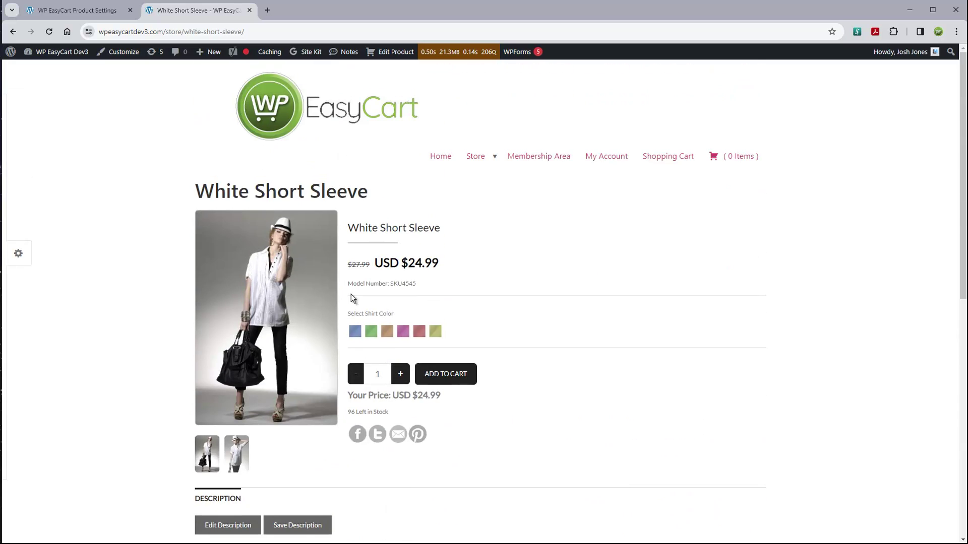
Step: Set the image/details split back to 50% / 50% and return to the White Short Sleeve page
click(77, 11)
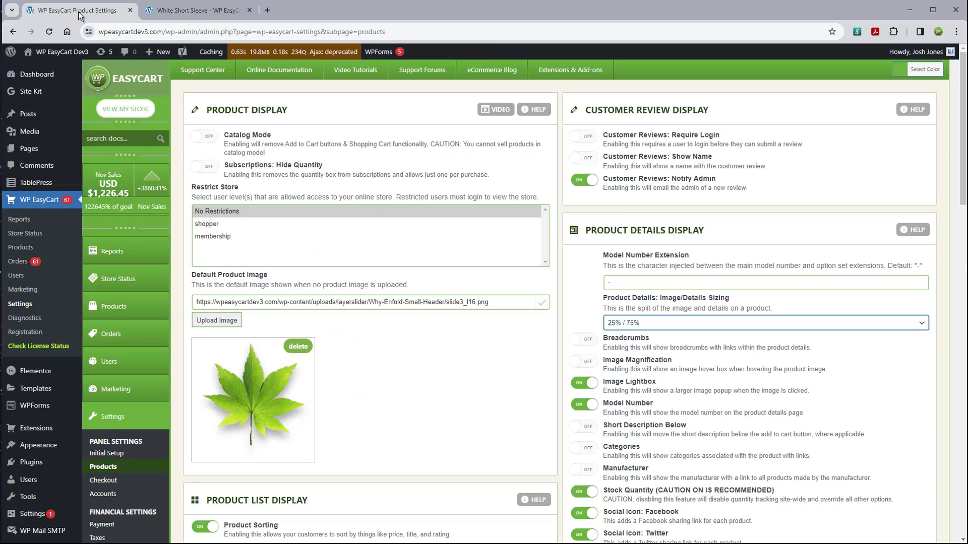
click(643, 325)
click(629, 419)
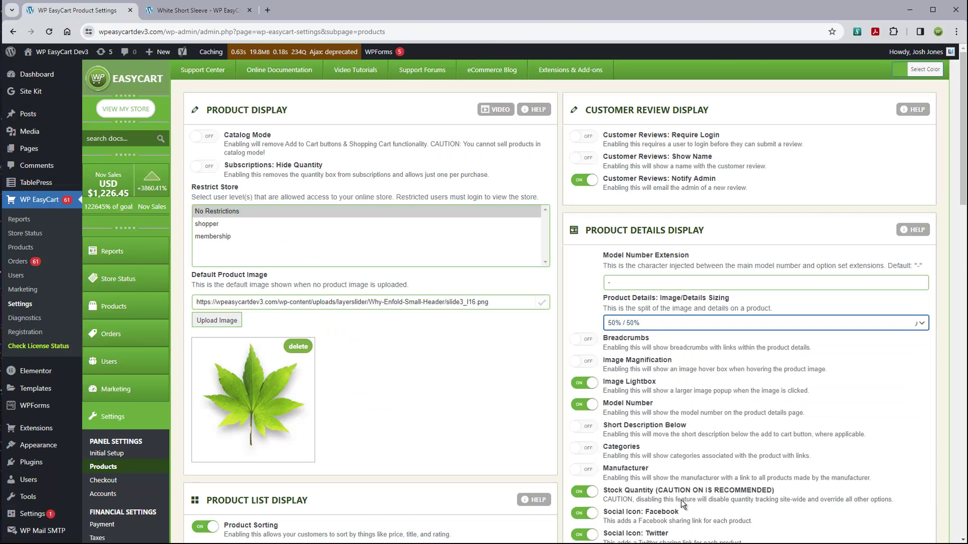
scroll(711, 462, down, 1)
scroll(712, 461, down, 3)
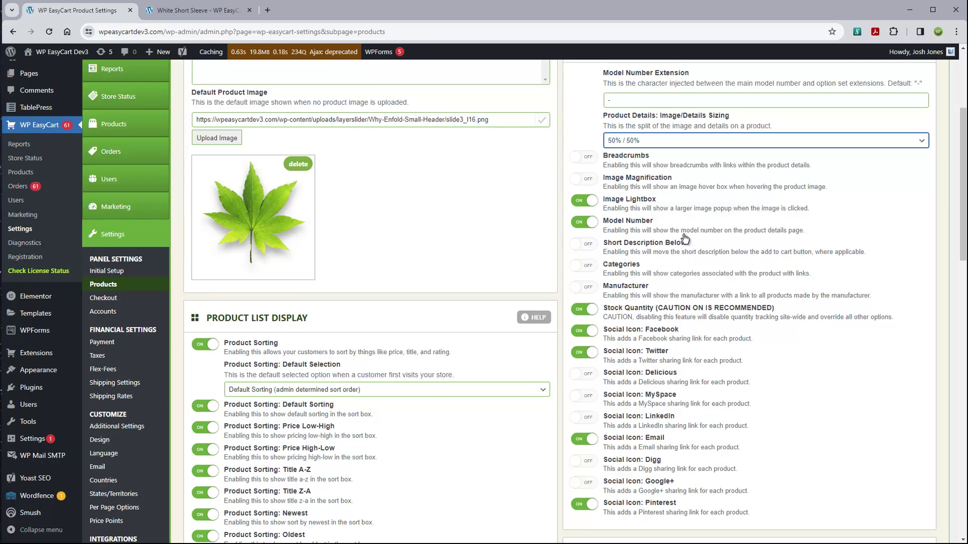
scroll(642, 270, up, 3)
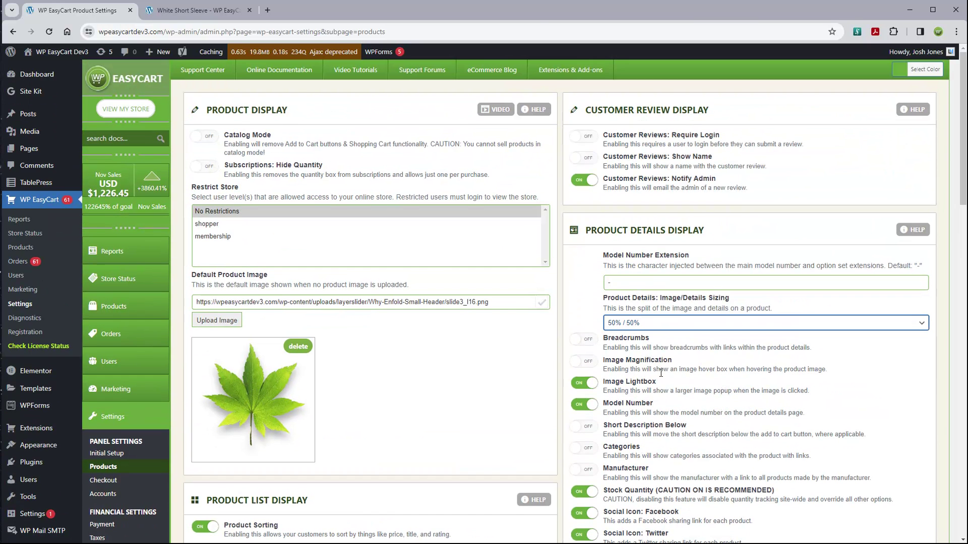
key(ctrl+Tab)
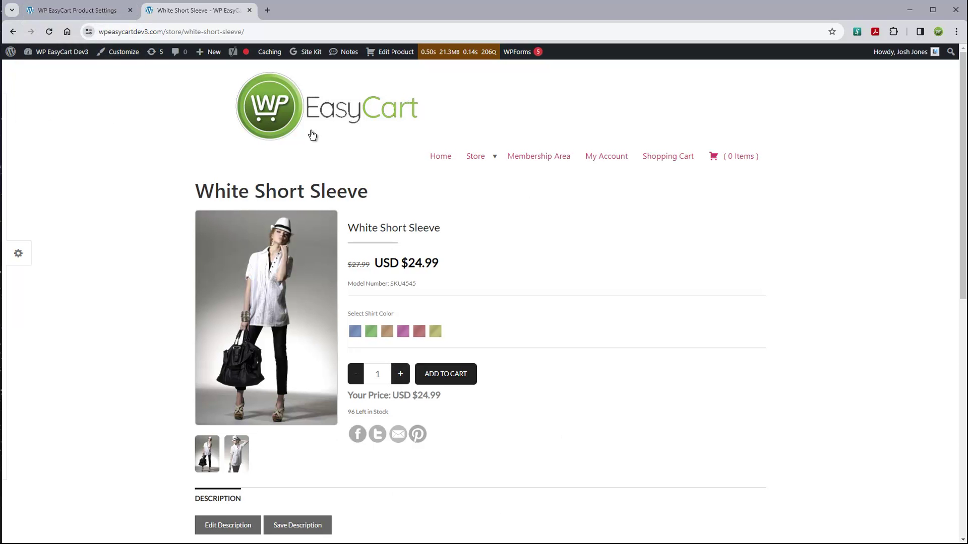
Step: Open Elementor's Theme Builder and inspect the store path and slug in the product URL
click(94, 14)
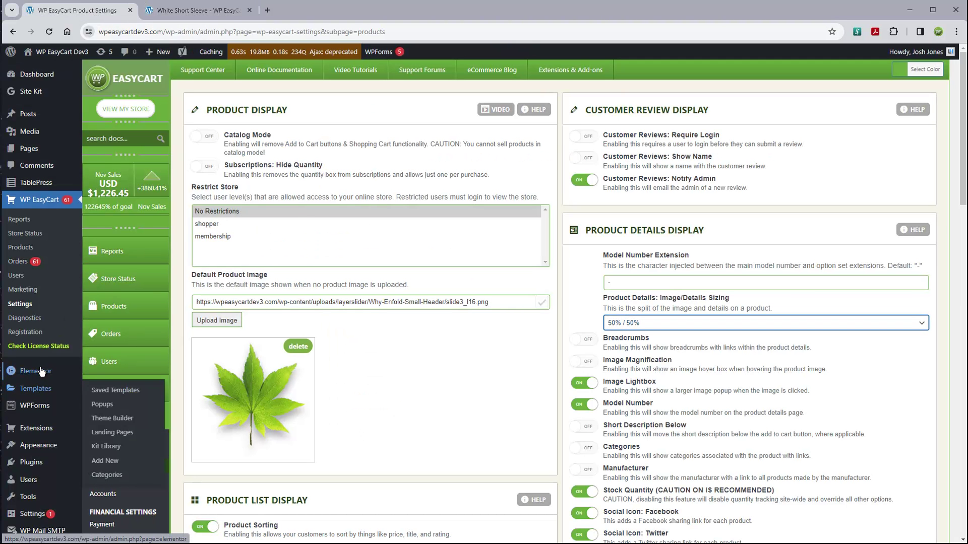
mouse_move(36, 374)
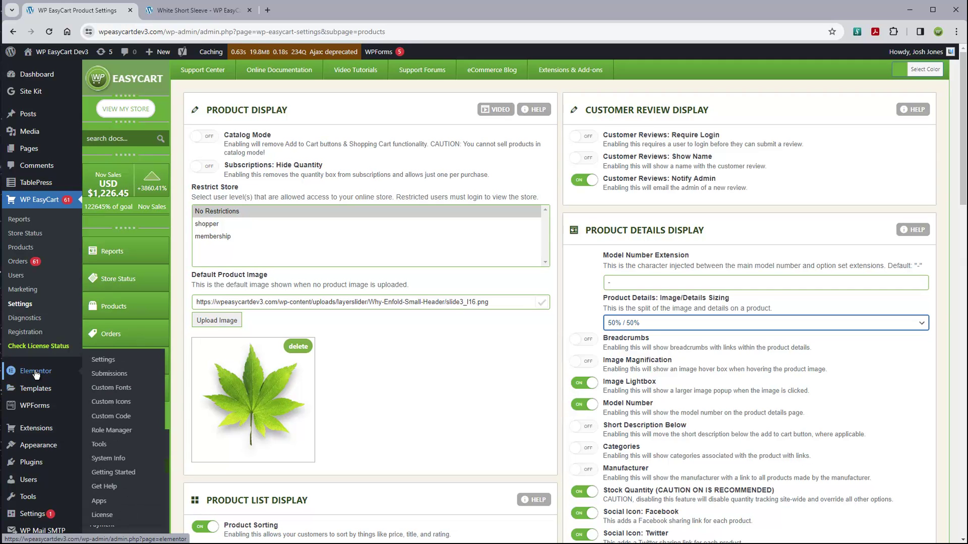
mouse_move(36, 393)
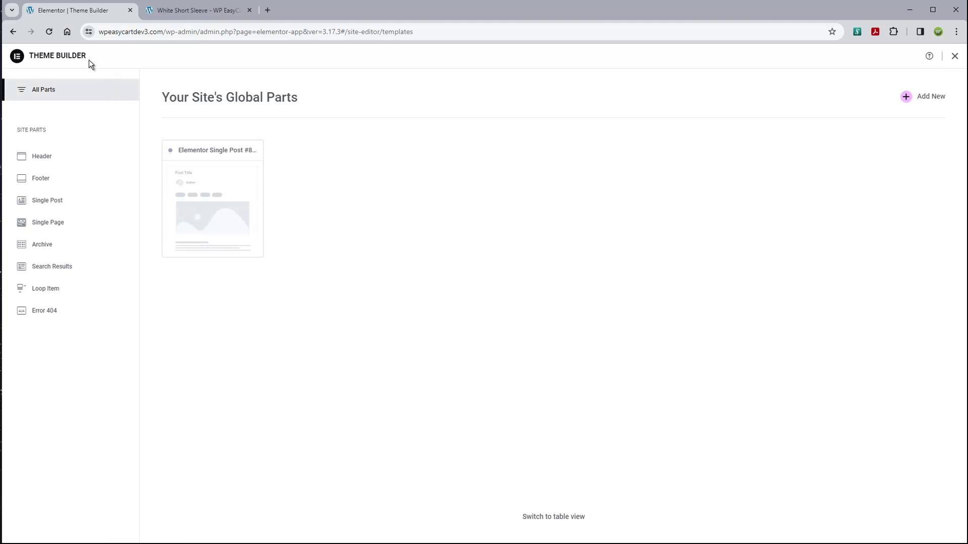
click(189, 12)
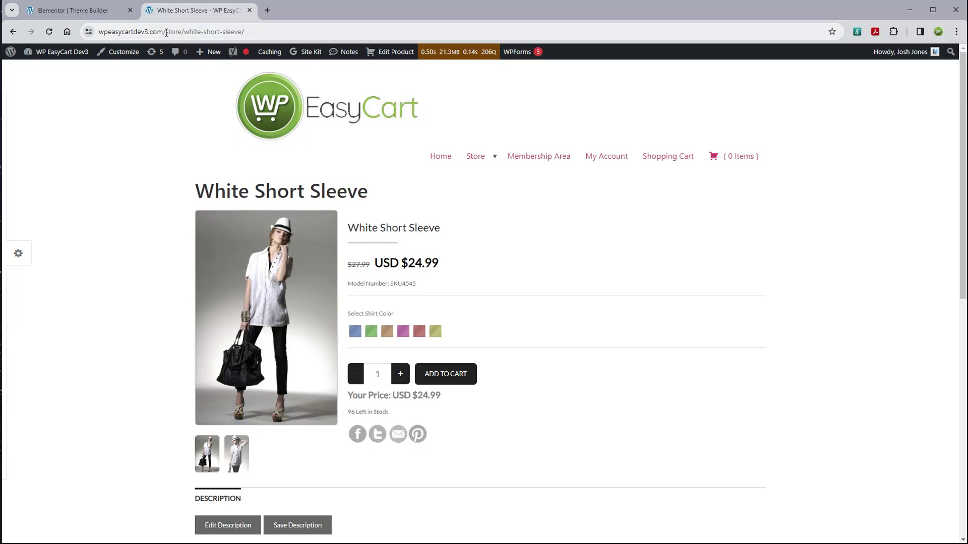
drag(167, 33, 249, 29)
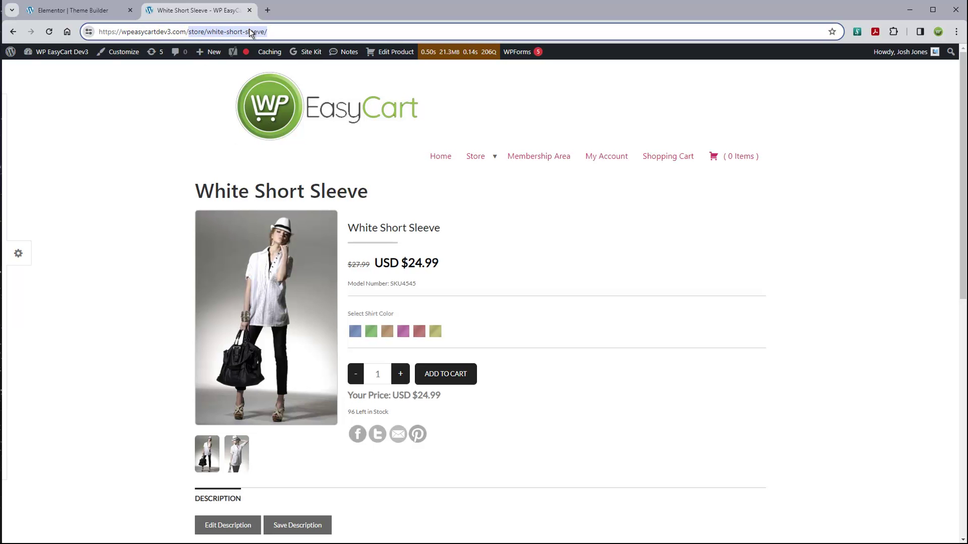
click(281, 31)
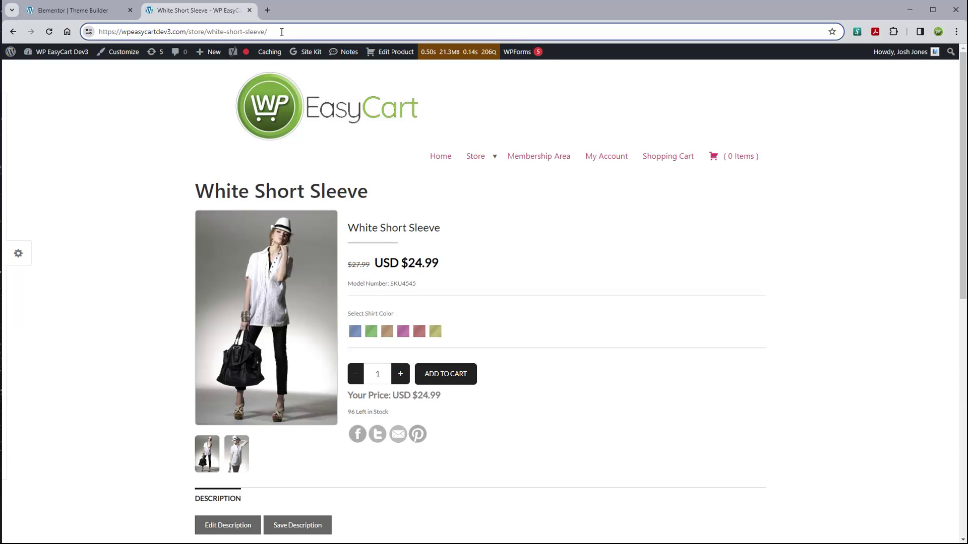
drag(282, 32, 216, 32)
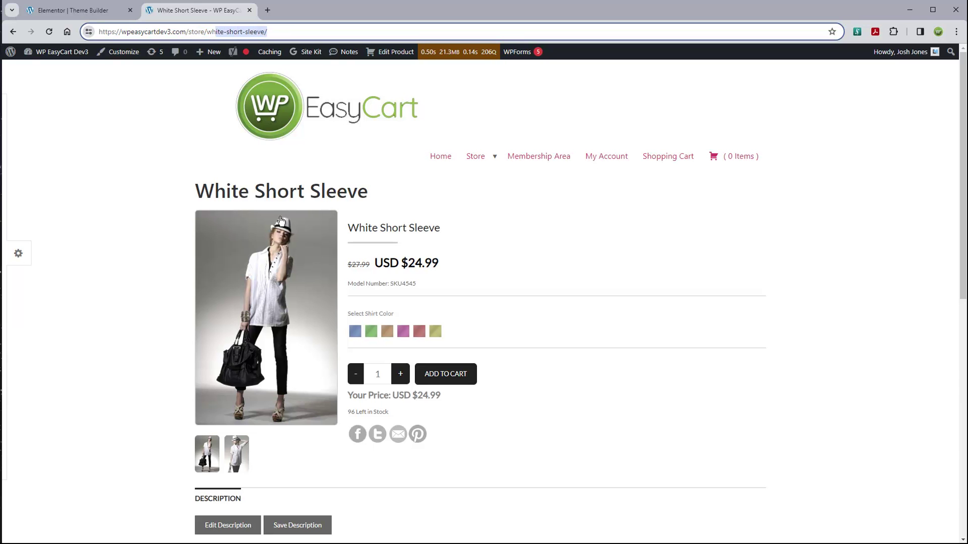
click(62, 11)
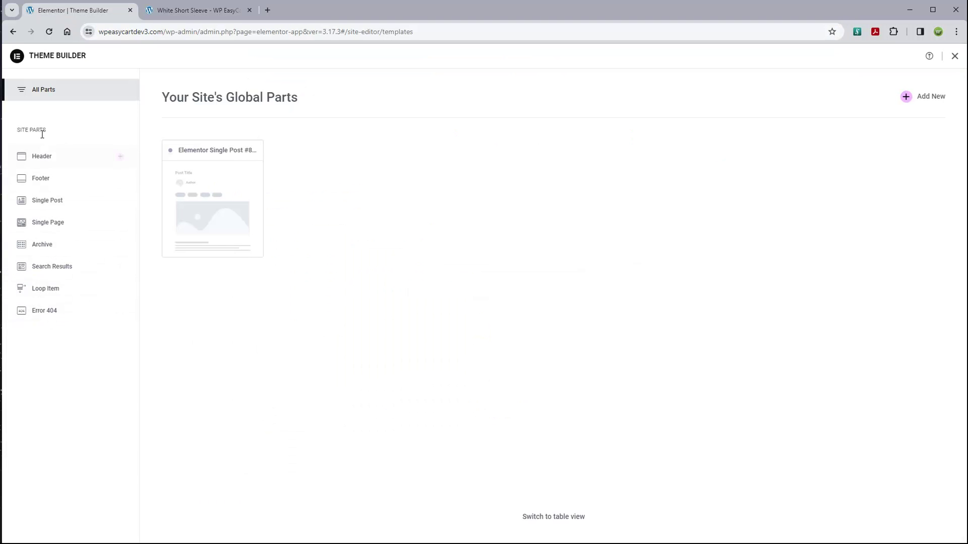
Step: Open a new Single Post template in the editor and scroll the template library
click(55, 206)
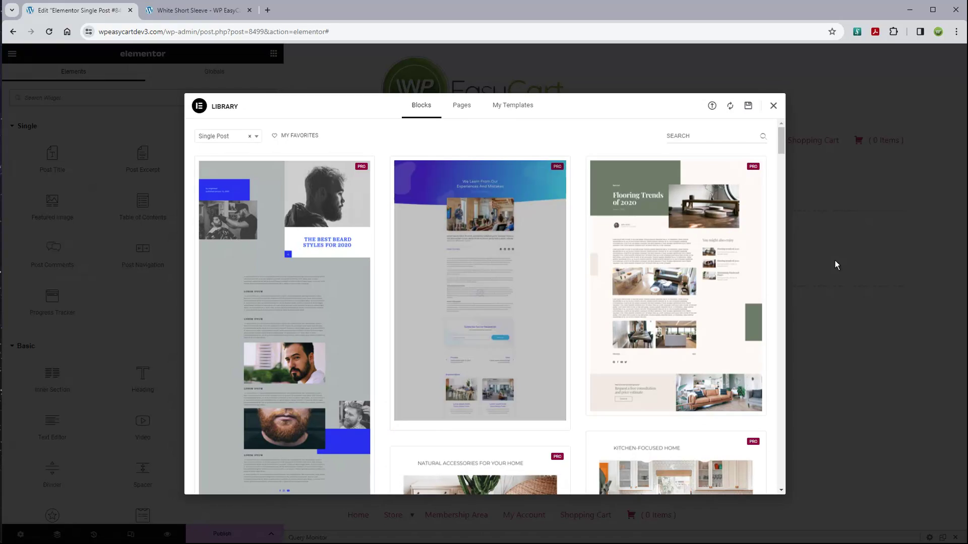
mouse_move(779, 139)
mouse_down()
mouse_move(788, 378)
mouse_move(796, 359)
mouse_move(779, 124)
mouse_up()
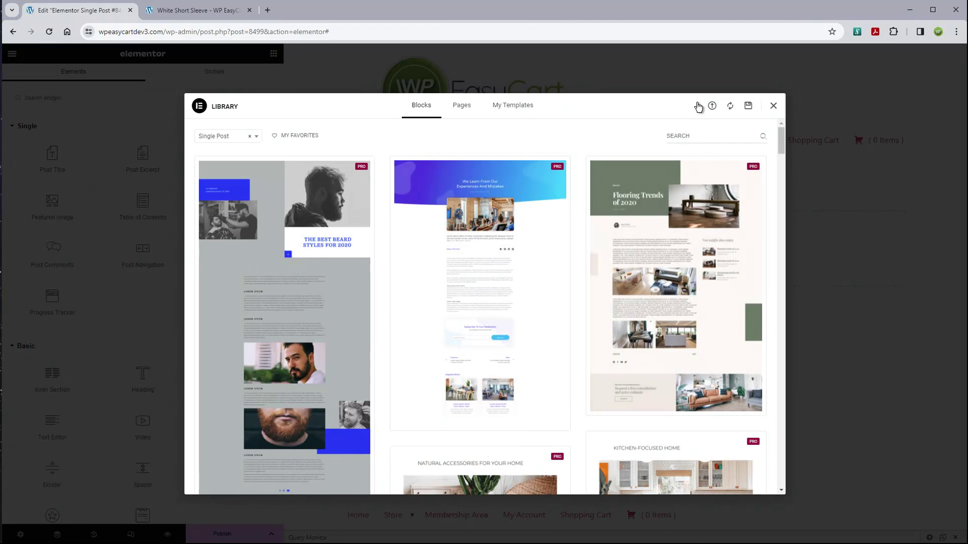
Step: Close the template library, narrow the widget panel to two columns, and scroll to the WP EasyCart widgets
click(774, 107)
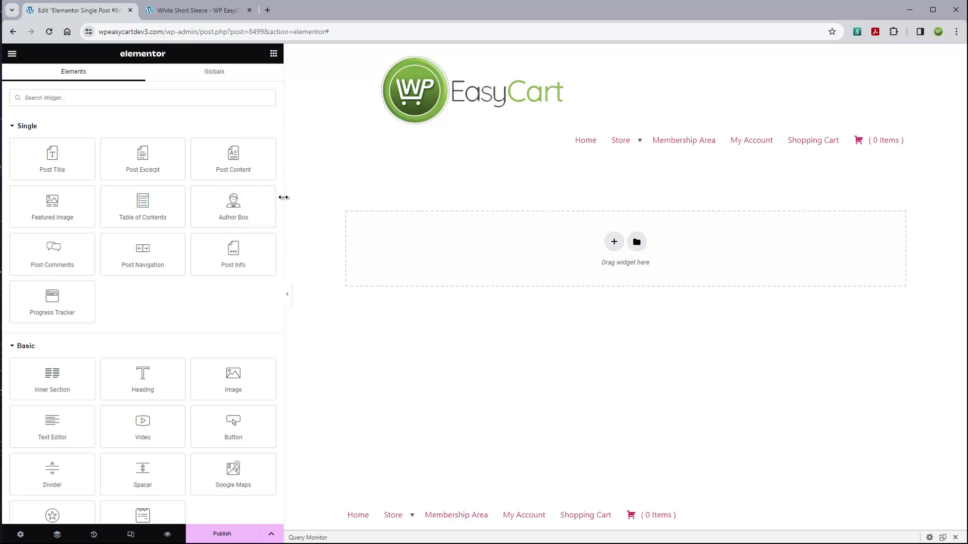
drag(284, 197, 213, 192)
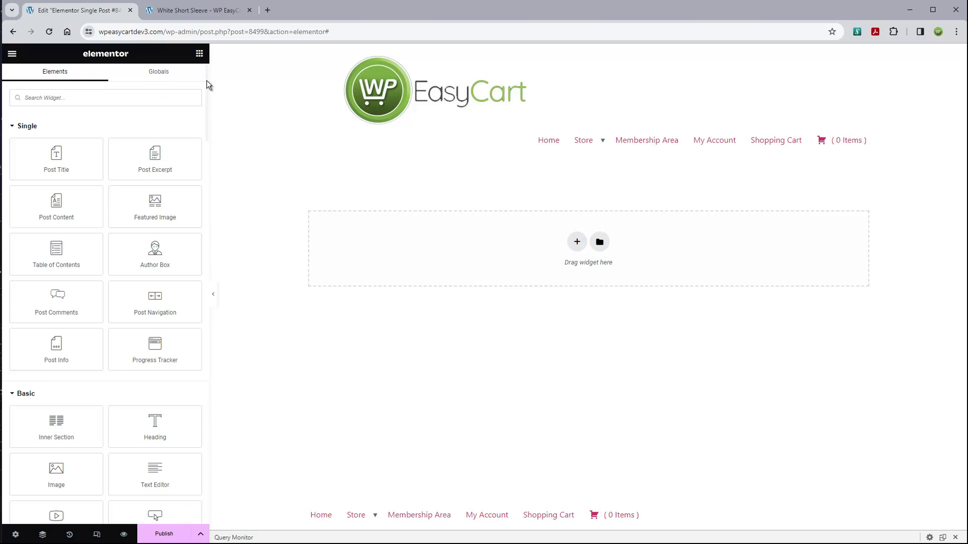
drag(207, 78, 203, 427)
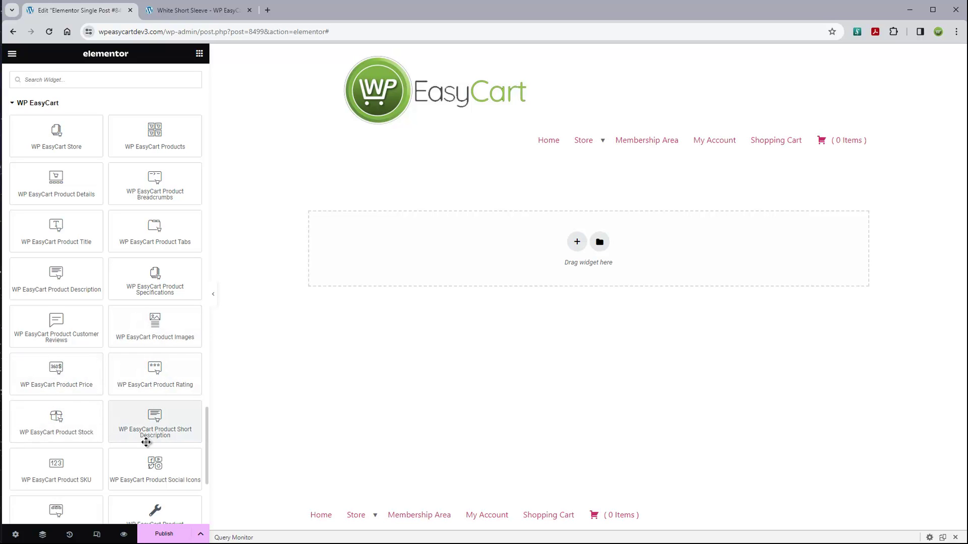
scroll(206, 458, down, 2)
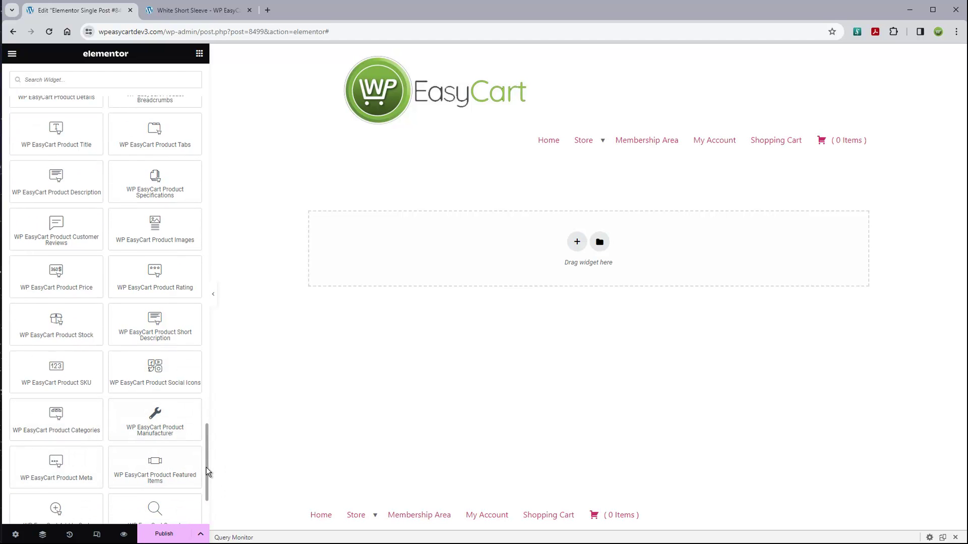
scroll(151, 458, down, 2)
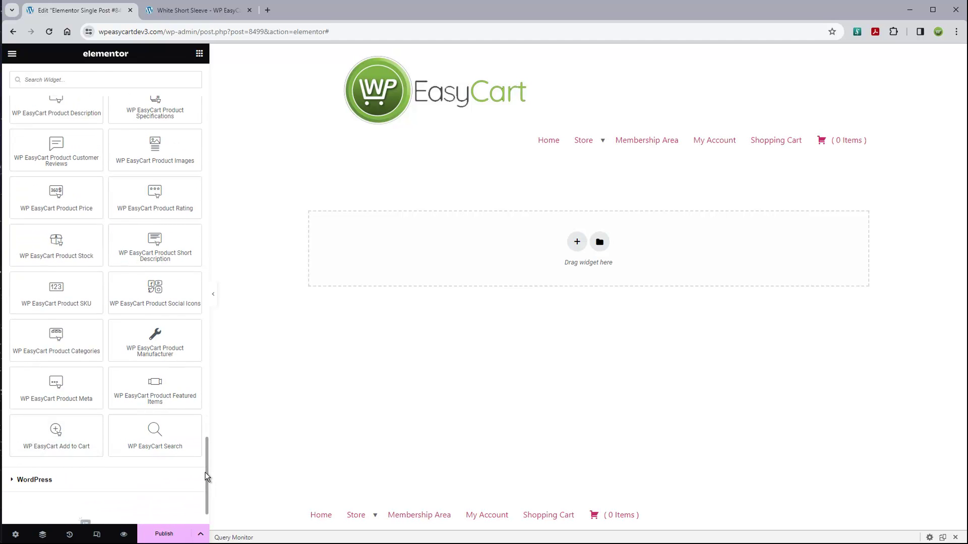
scroll(204, 471, down, 2)
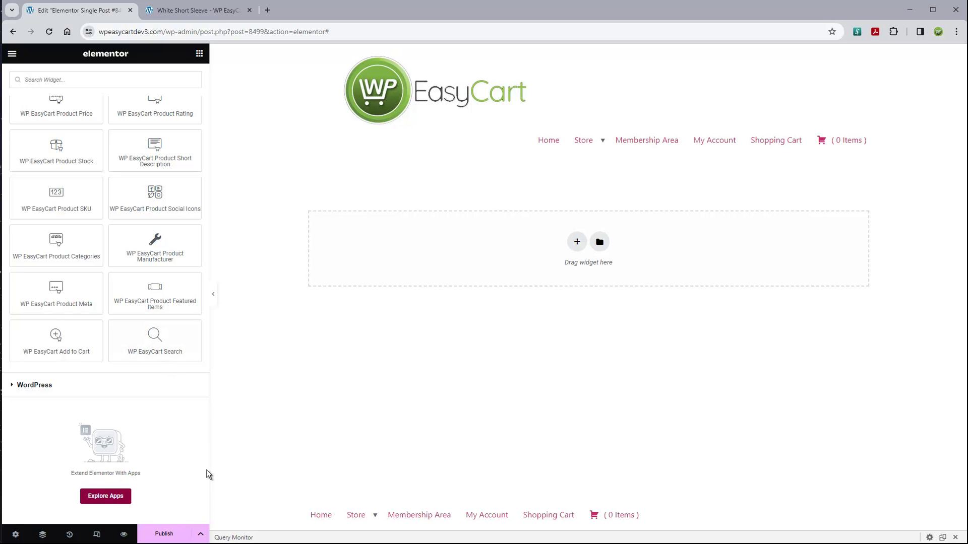
drag(206, 470, 201, 387)
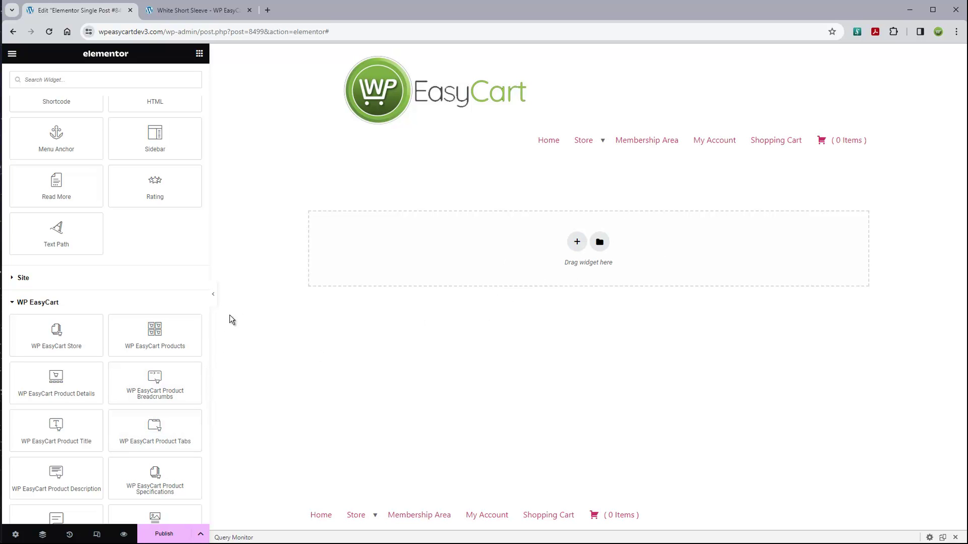
Step: Insert a two-column section with WP EasyCart Product Title in the right column, Use in Template set to Yes
click(578, 242)
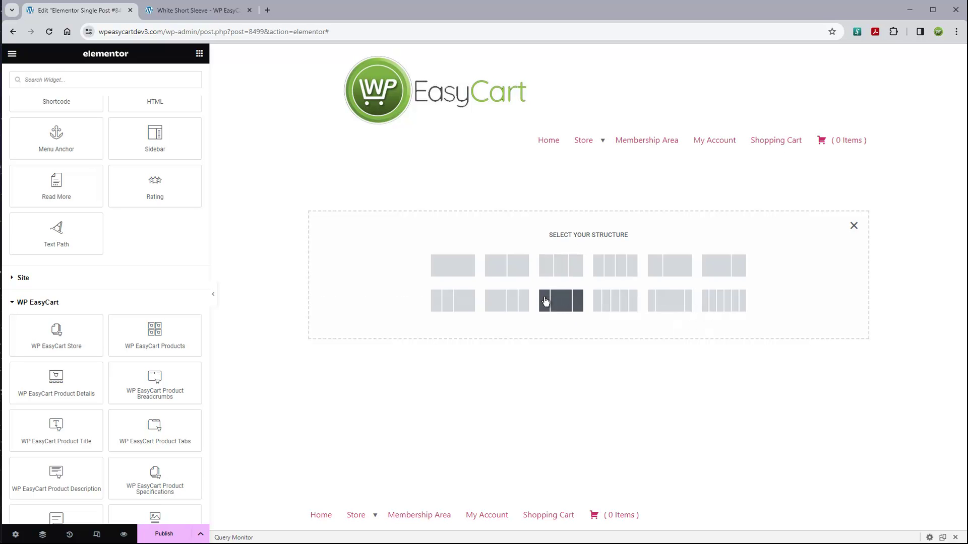
click(508, 271)
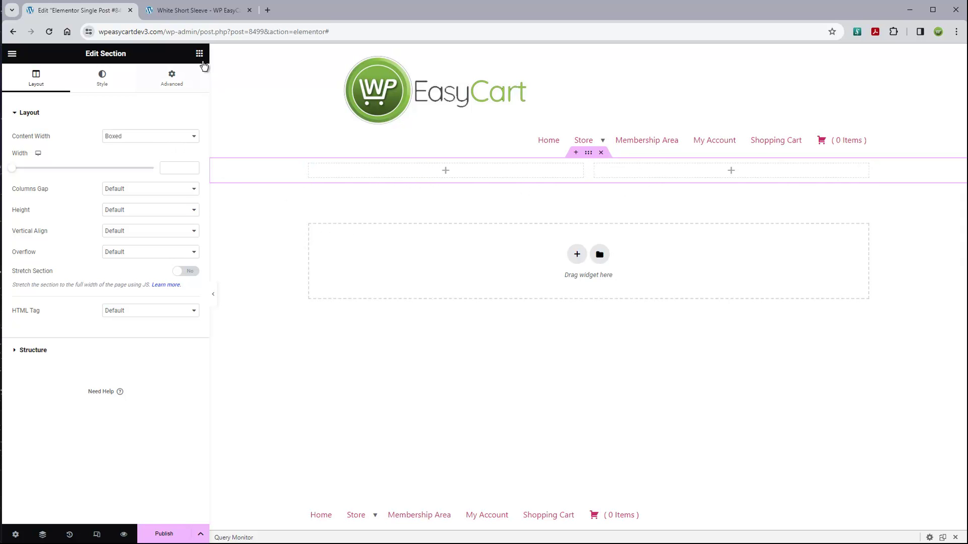
click(200, 54)
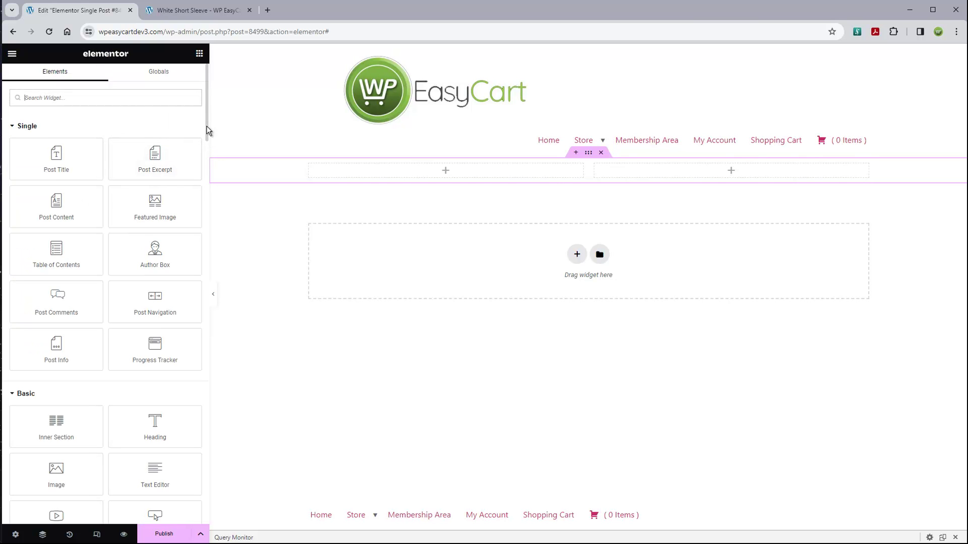
drag(207, 131, 208, 476)
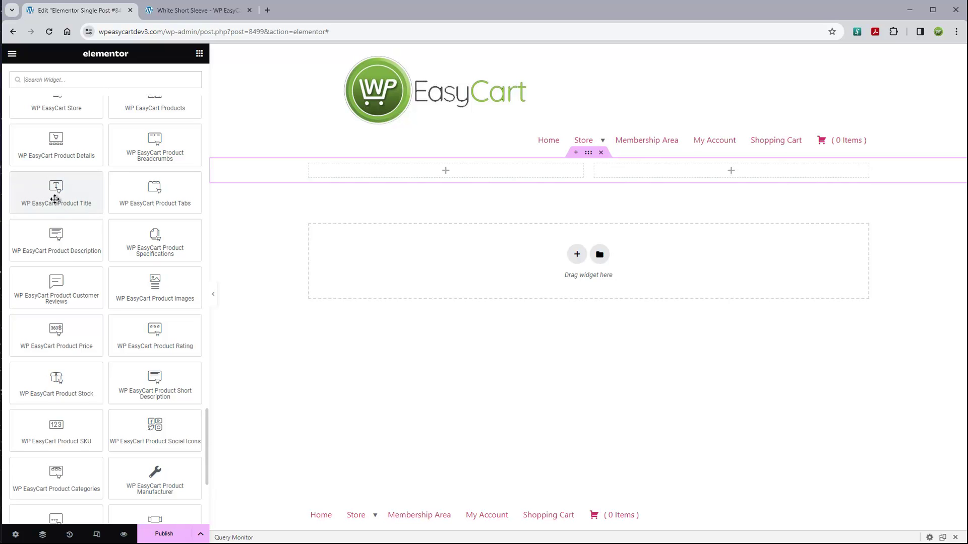
drag(50, 197, 643, 173)
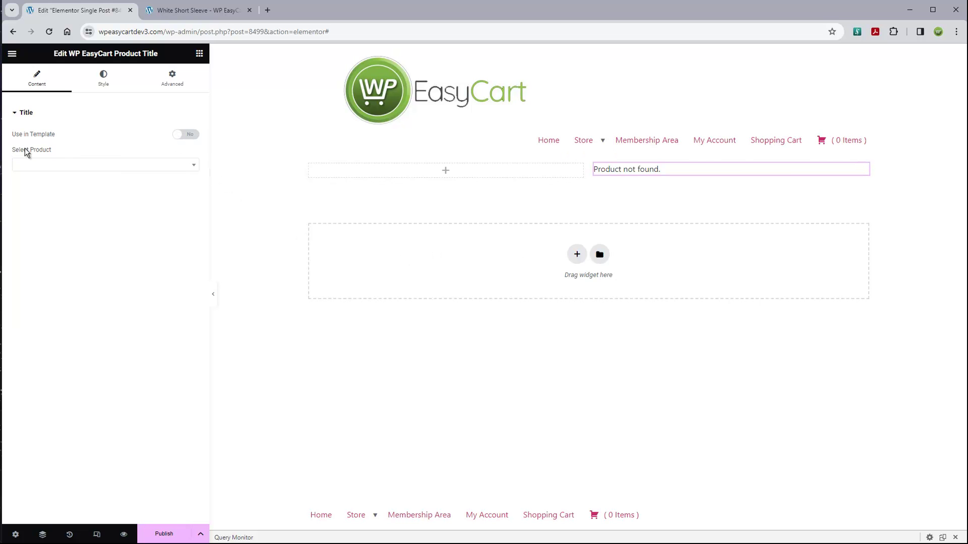
click(187, 134)
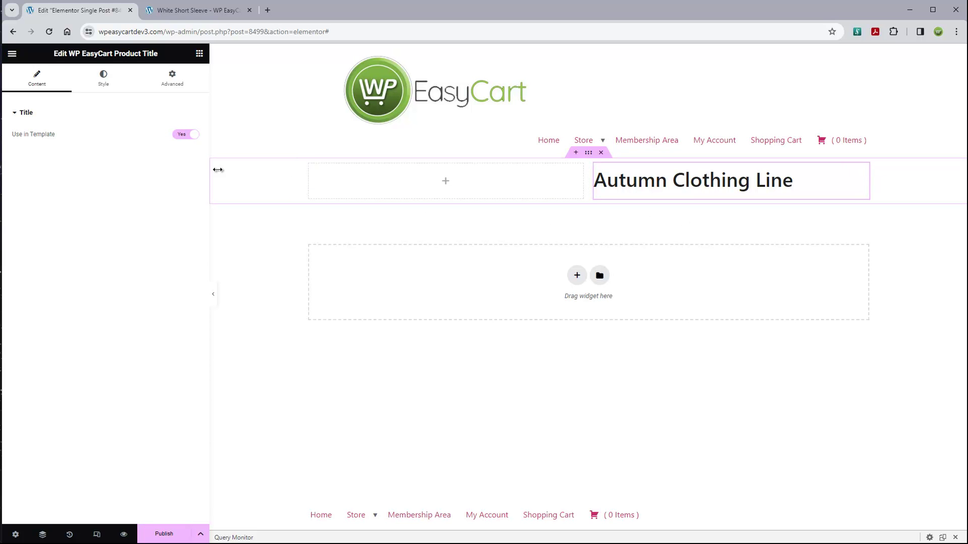
click(200, 54)
drag(205, 122, 204, 453)
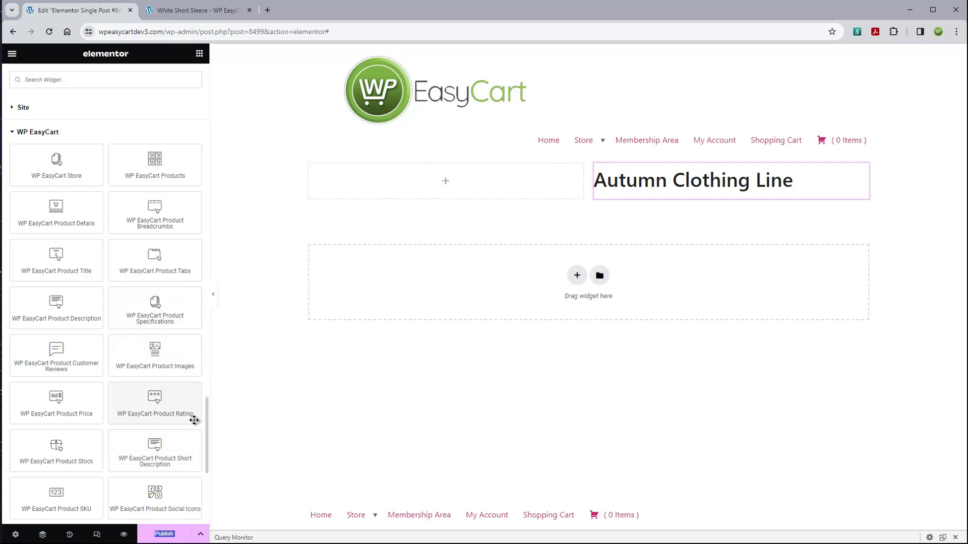
Step: Place the WP EasyCart Product Images widget in the left column, using the template's product
drag(156, 353, 442, 185)
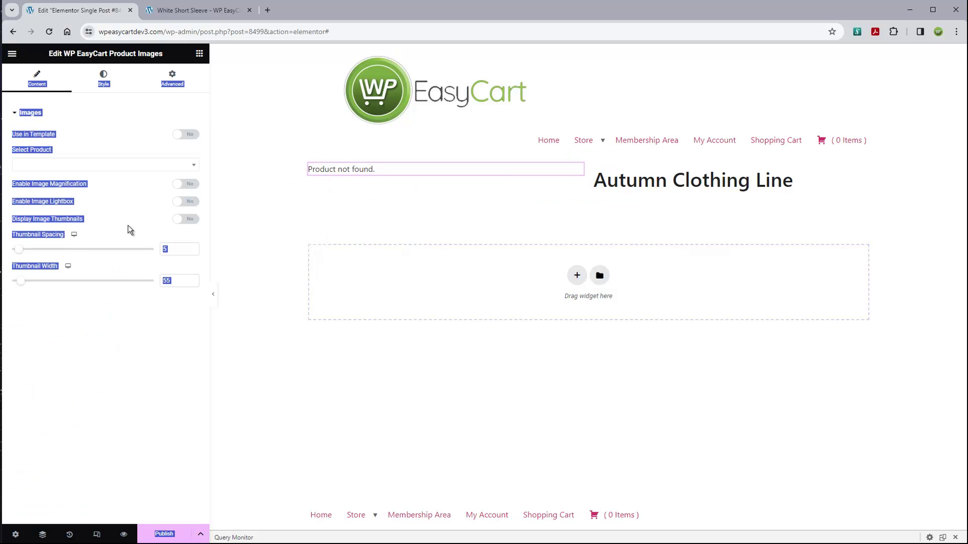
click(63, 134)
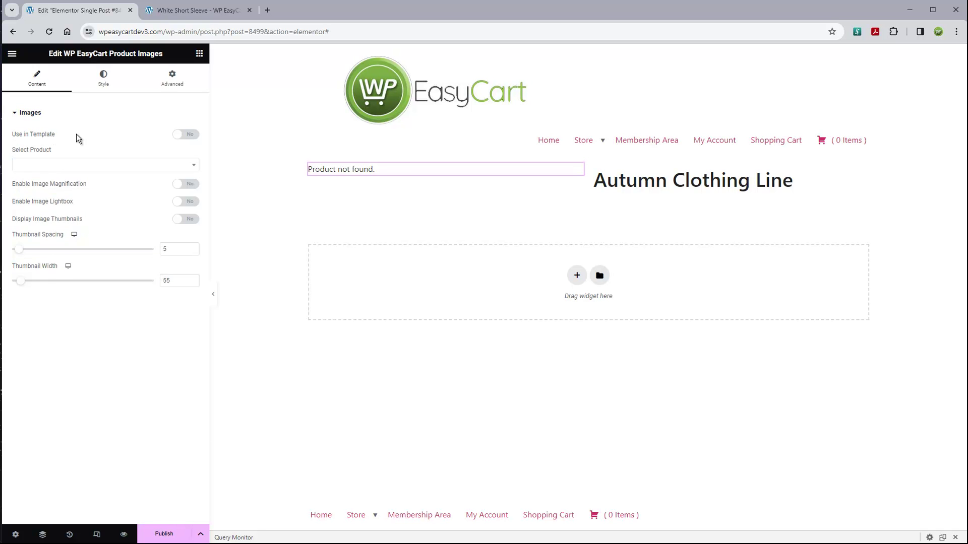
click(196, 135)
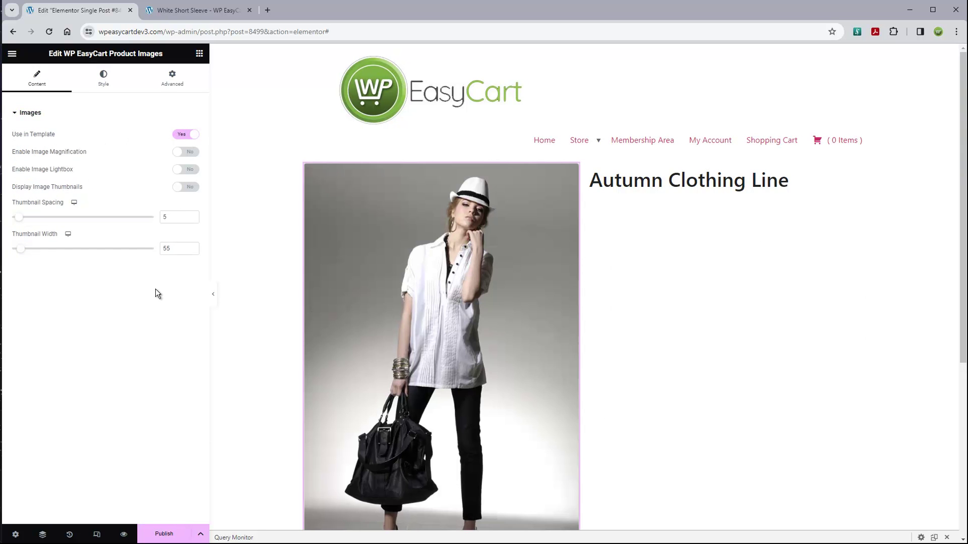
scroll(675, 299, down, 3)
scroll(675, 300, up, 3)
Step: Enable image thumbnails positioned Right, with thumbnail spacing 9 and width 113
click(182, 189)
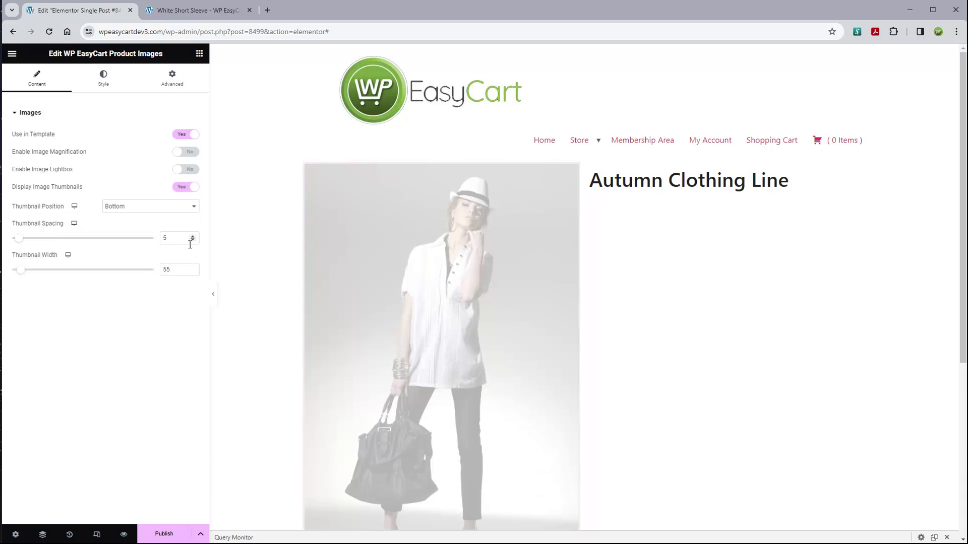
scroll(464, 335, down, 4)
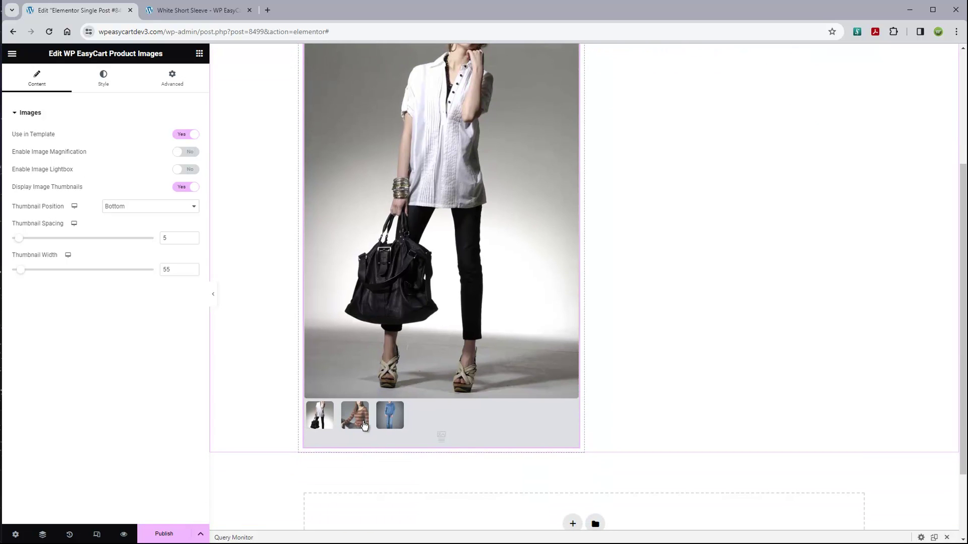
click(126, 209)
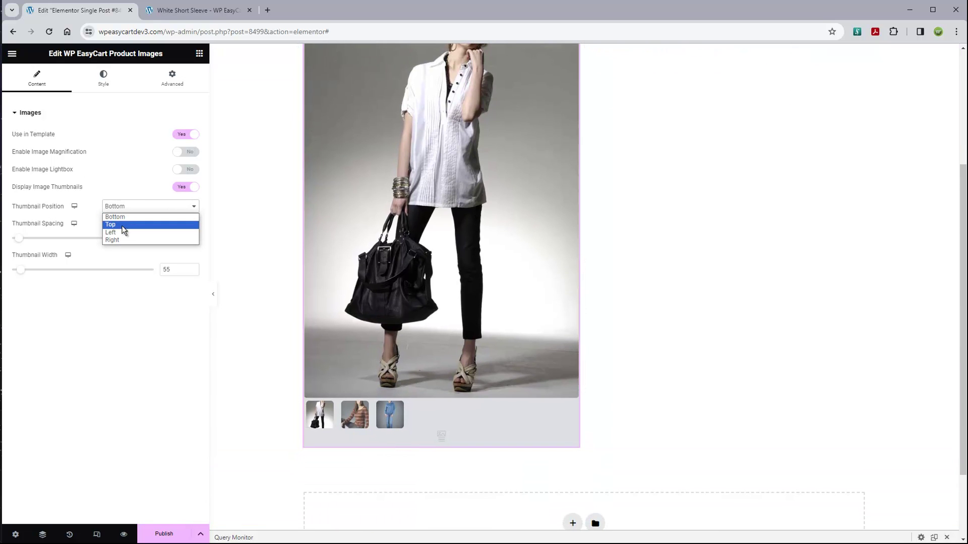
click(123, 236)
scroll(513, 286, up, 4)
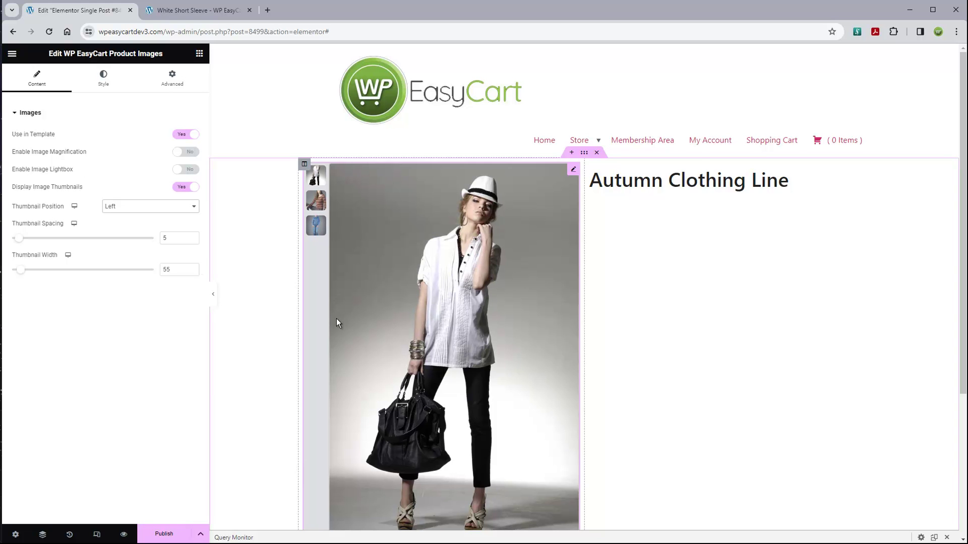
click(156, 209)
click(141, 240)
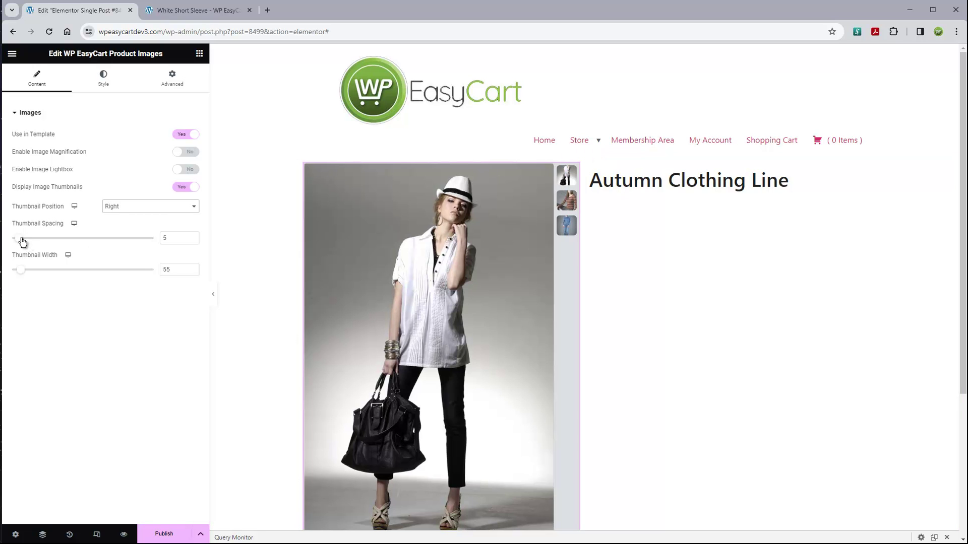
drag(21, 240, 31, 273)
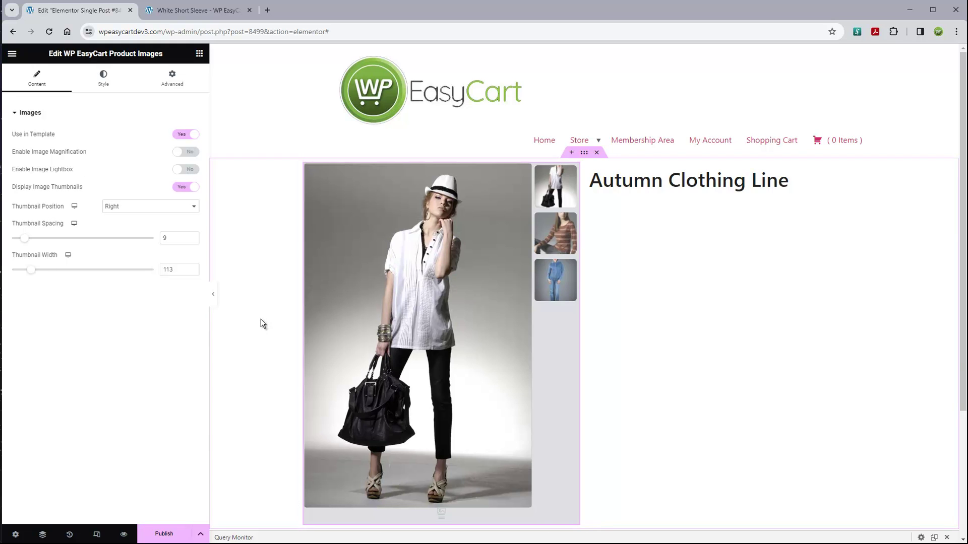
Step: Add the WP EasyCart Product Price widget under the title, using the template's product
click(200, 53)
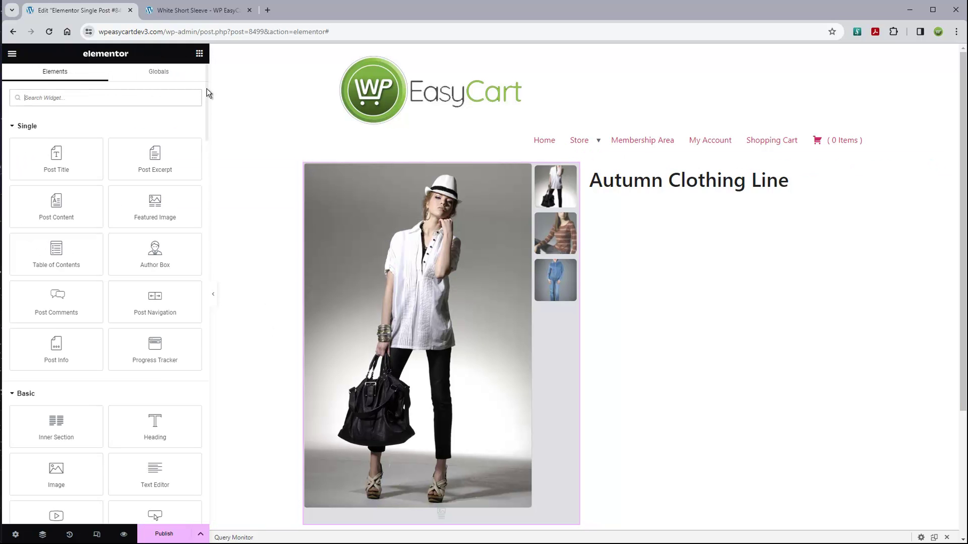
scroll(208, 138, down, 4)
drag(208, 138, 206, 461)
drag(56, 222, 678, 206)
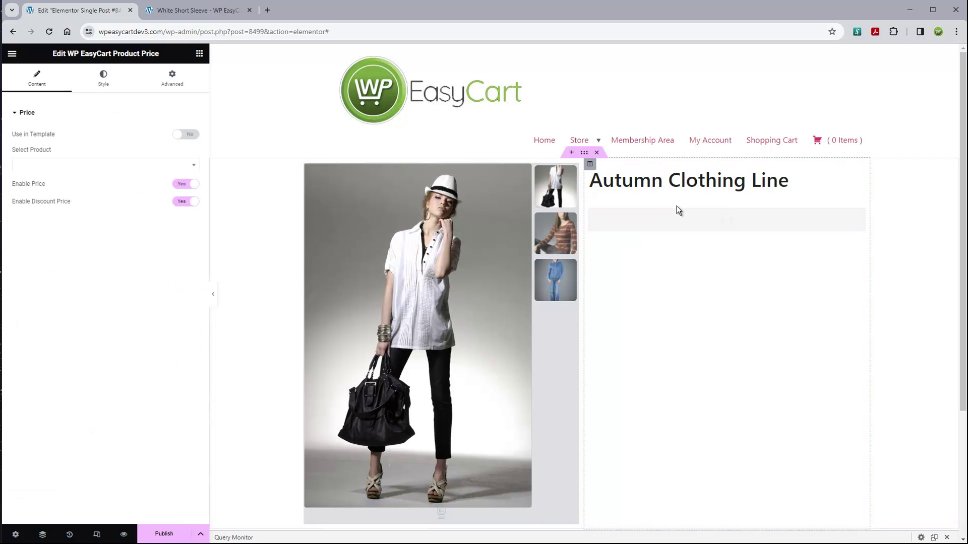
click(186, 135)
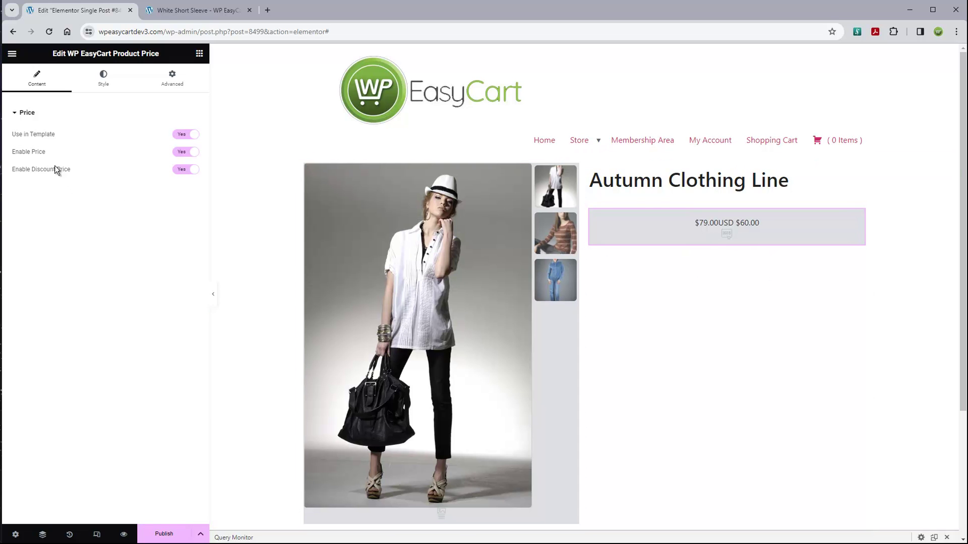
Step: In the price widget's style settings, set the sale price alignment to left
click(103, 80)
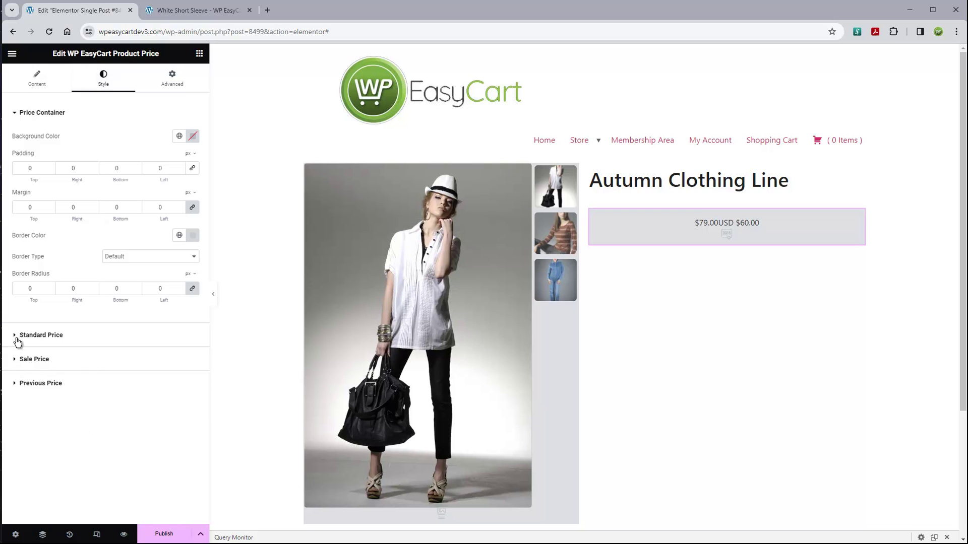
click(18, 341)
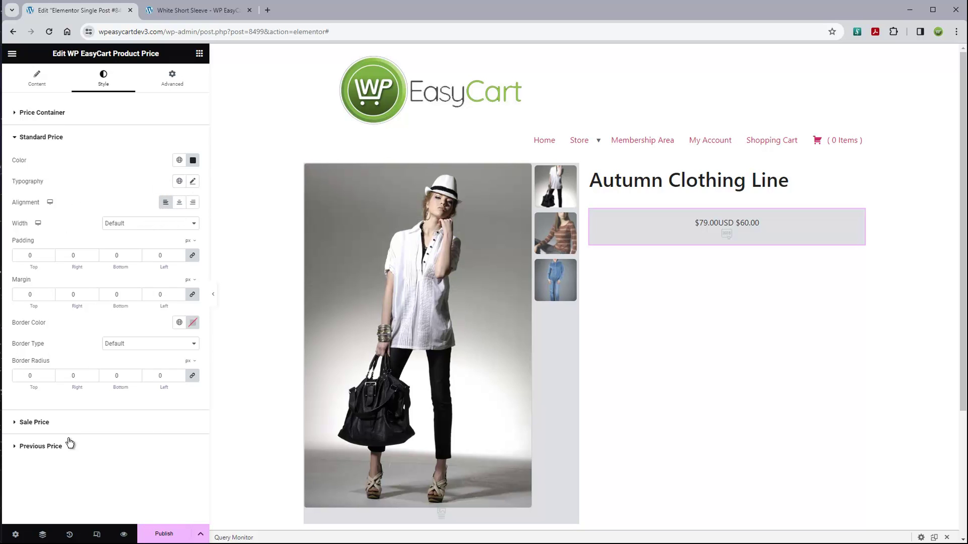
click(14, 424)
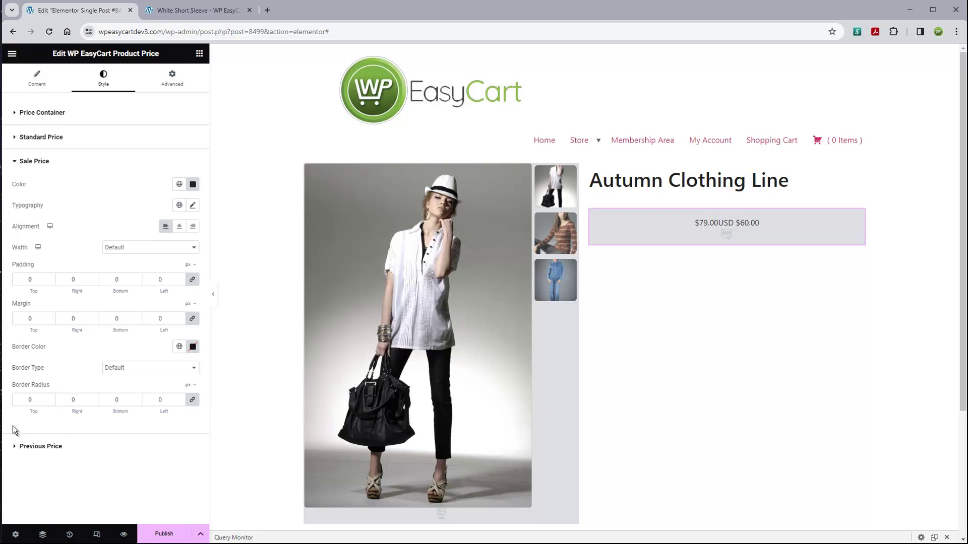
click(165, 227)
Step: Add the Product Short Description widget below the price, using the template's product
click(199, 53)
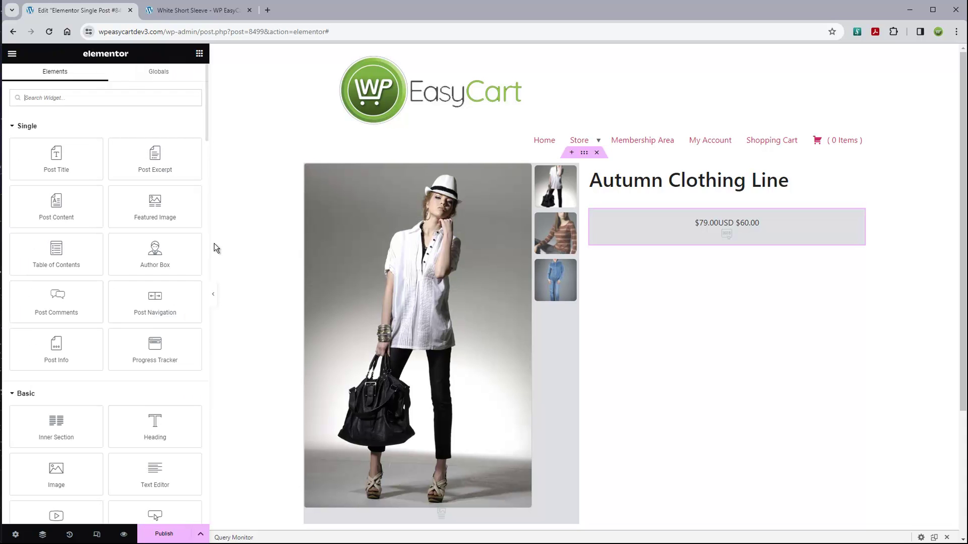
click(127, 100)
text(eas)
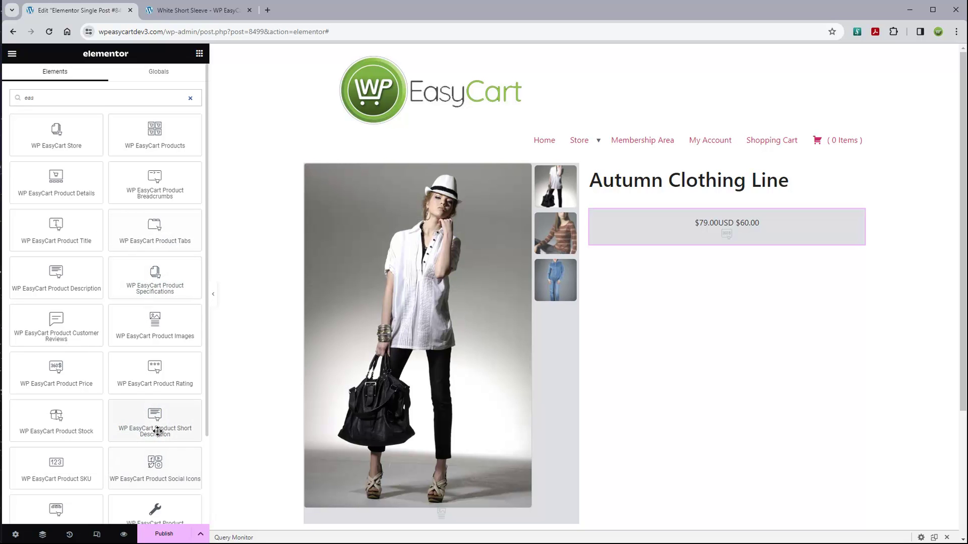
drag(156, 428, 721, 246)
click(186, 135)
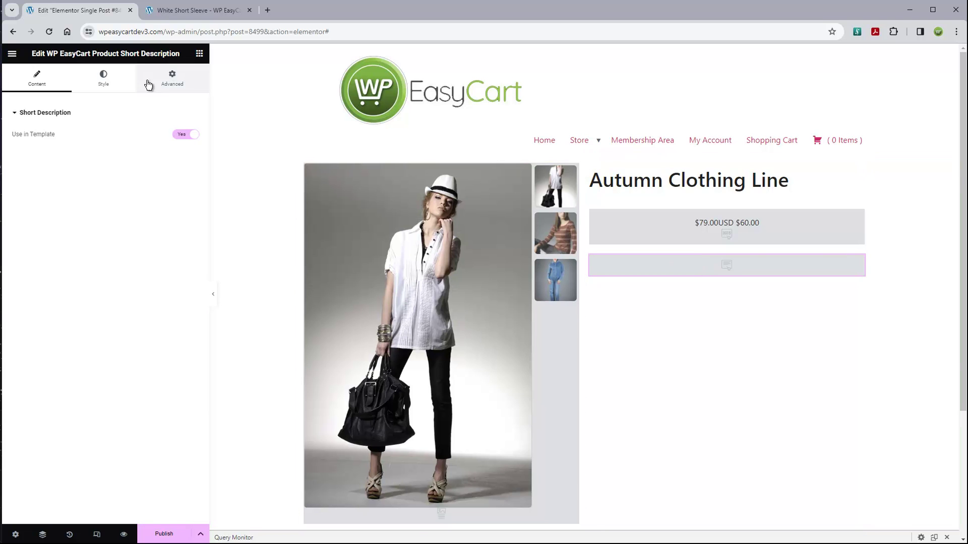
Step: Add the Product Rating widget below the short description, using the template's product
click(200, 53)
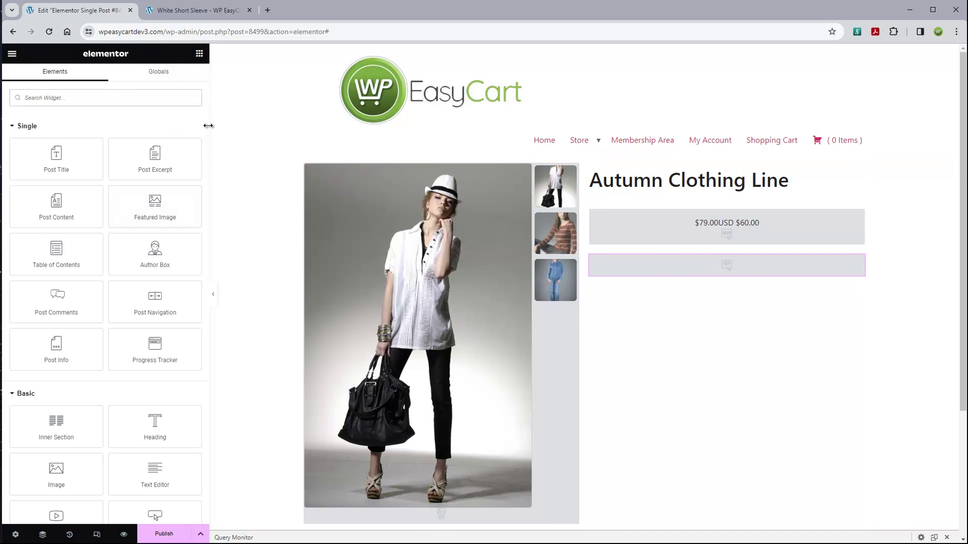
mouse_move(205, 121)
mouse_down()
mouse_move(209, 196)
mouse_move(206, 121)
mouse_up()
text(eas)
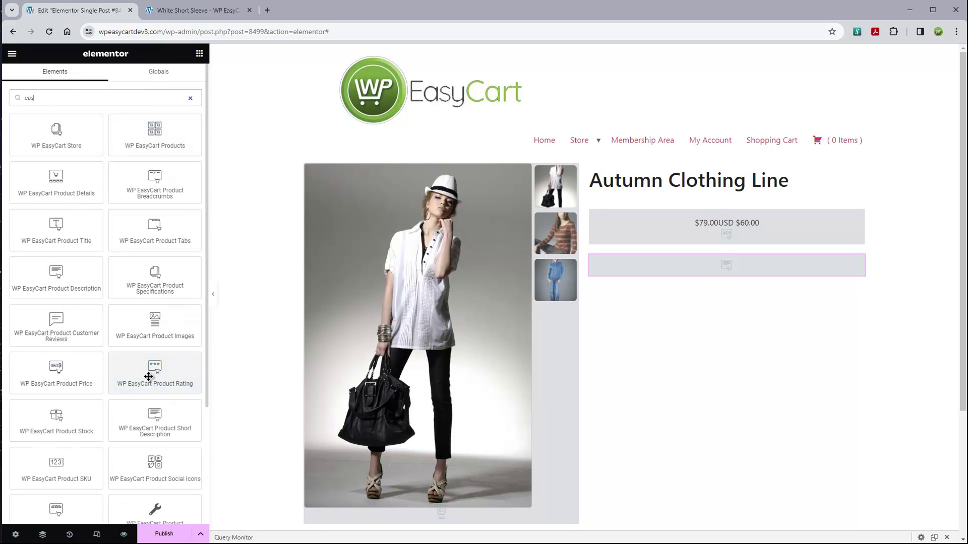
drag(149, 377, 661, 282)
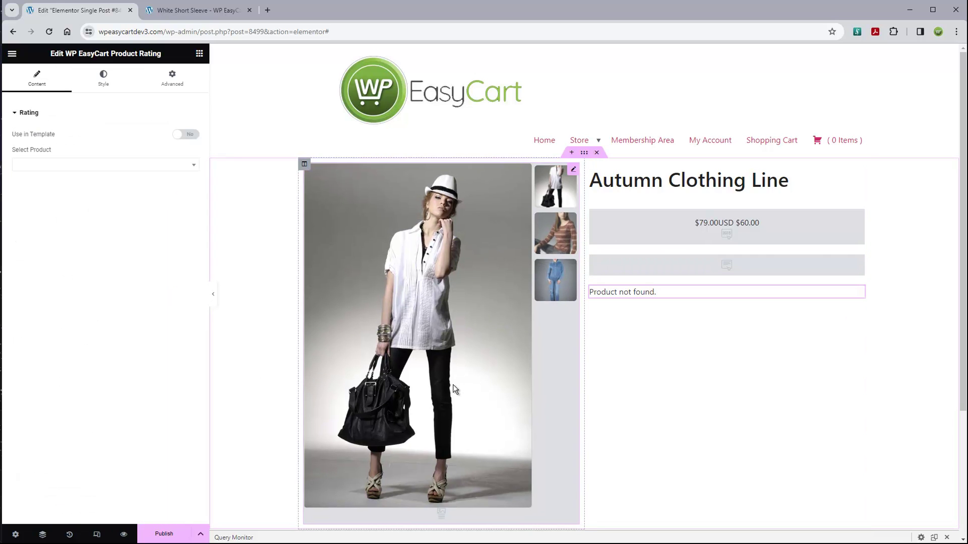
click(183, 135)
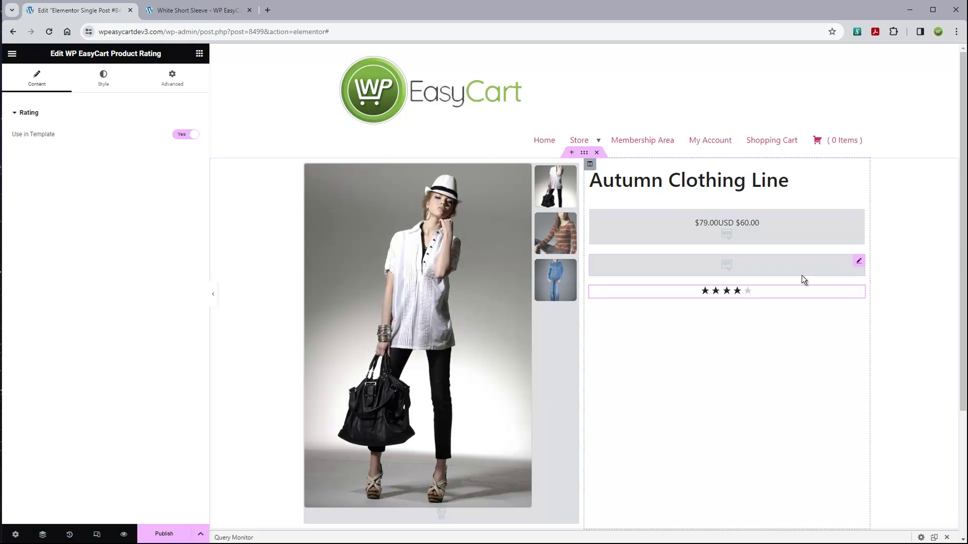
Step: Add the WP EasyCart Add to Cart widget below the rating
click(199, 53)
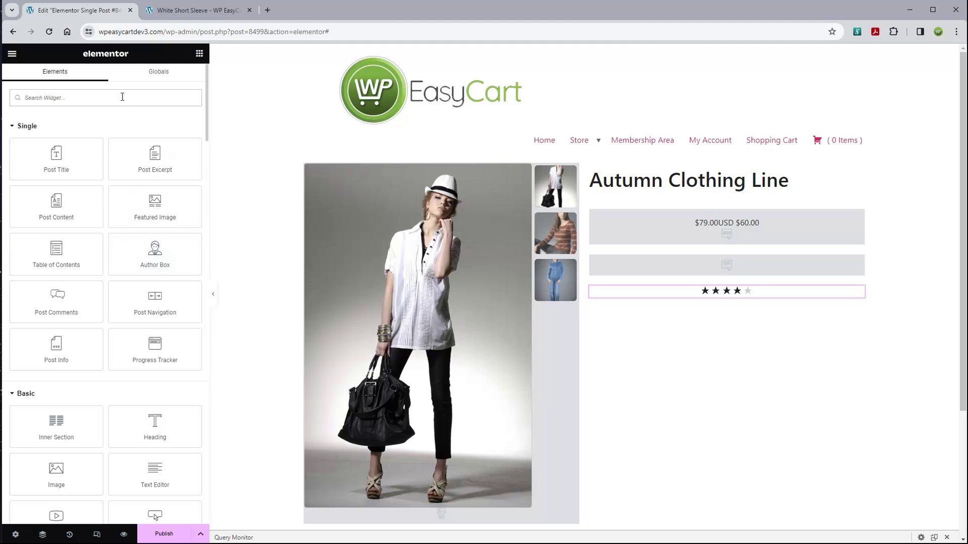
text(eas)
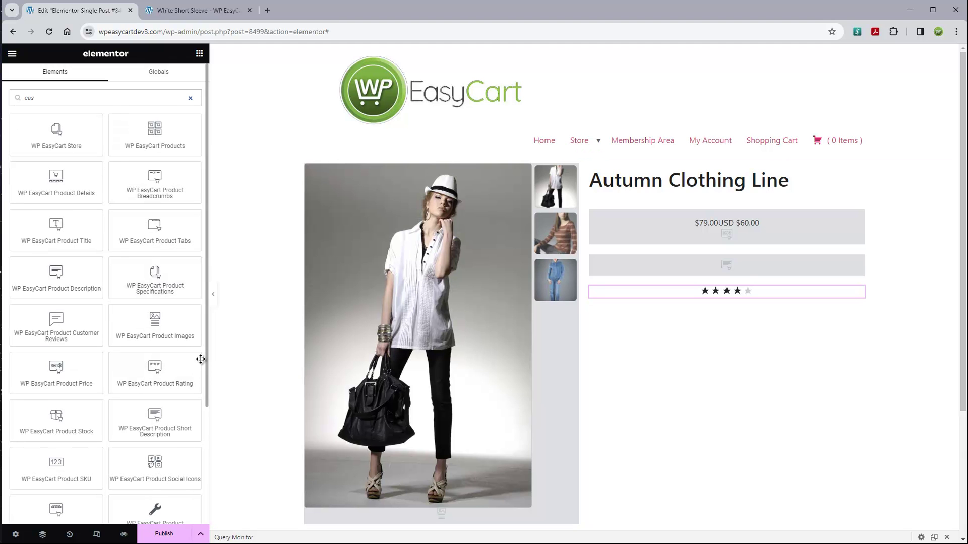
scroll(182, 378, down, 3)
scroll(182, 378, up, 1)
scroll(180, 413, down, 1)
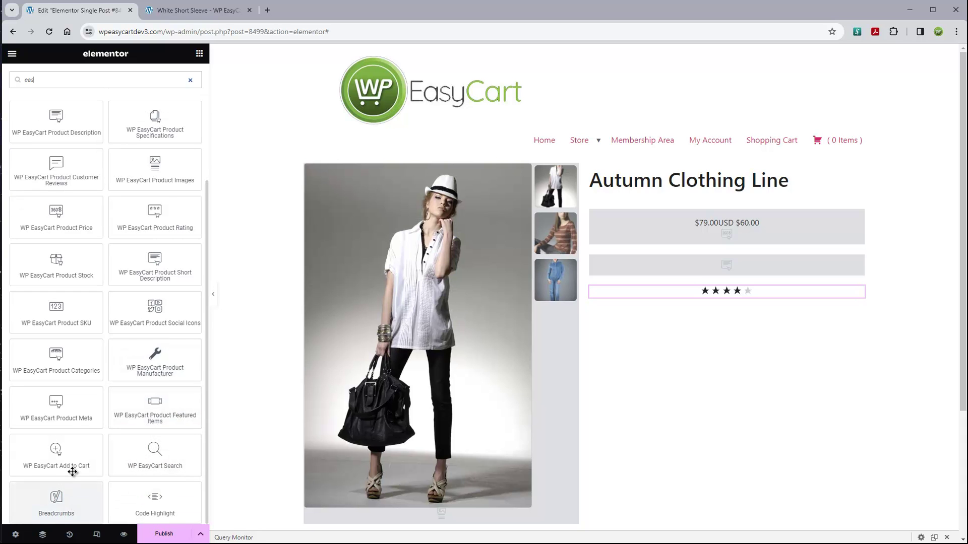
drag(74, 466, 691, 300)
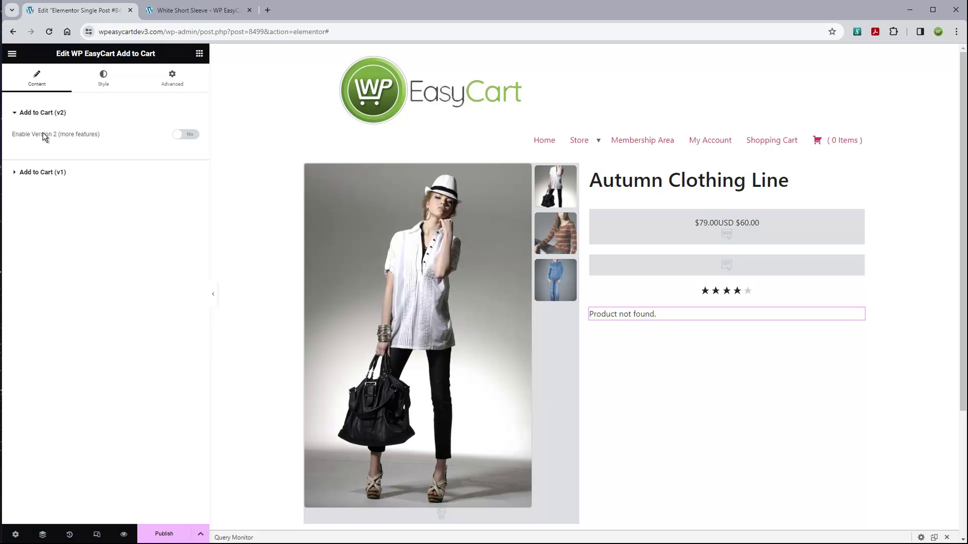
Step: Switch the Add to Cart widget to version 2, link it to the template's product, and test it
click(186, 135)
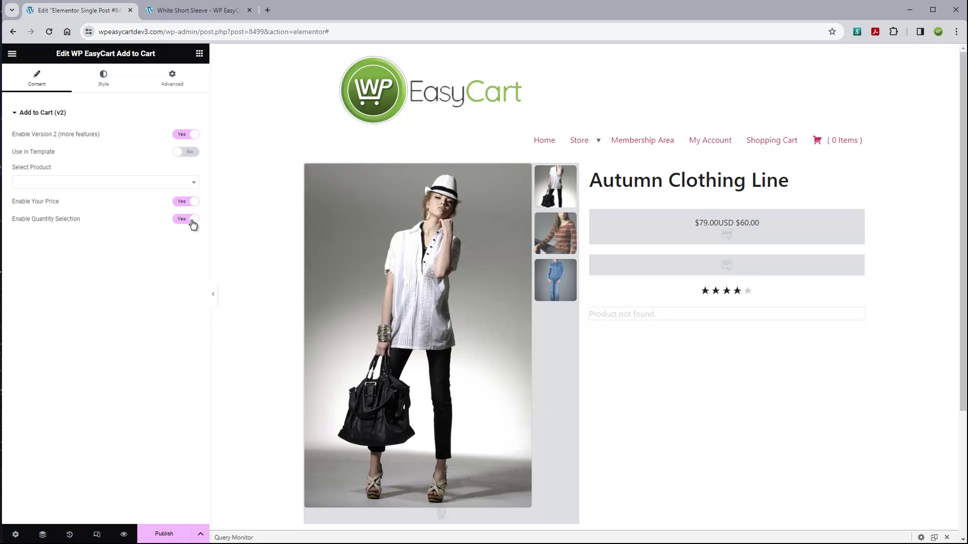
click(184, 153)
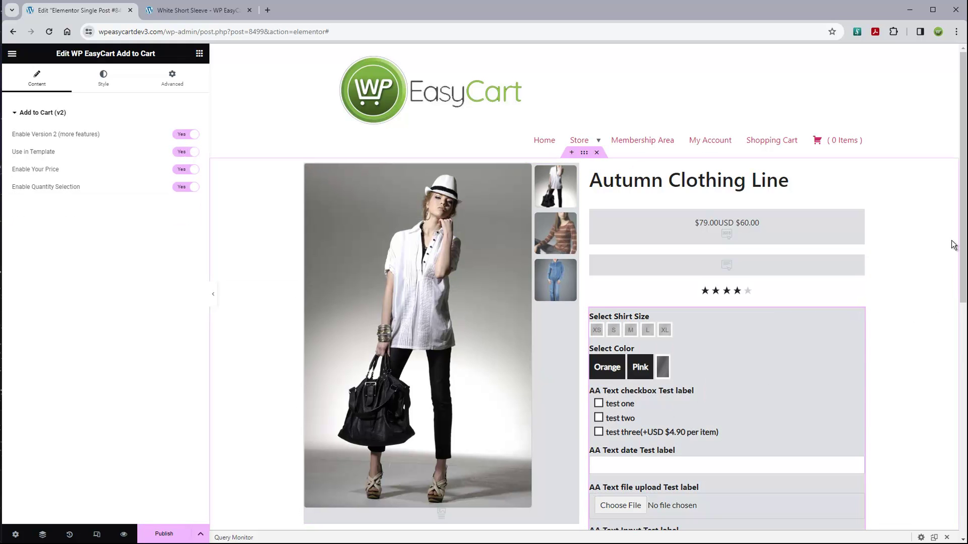
scroll(962, 224, down, 4)
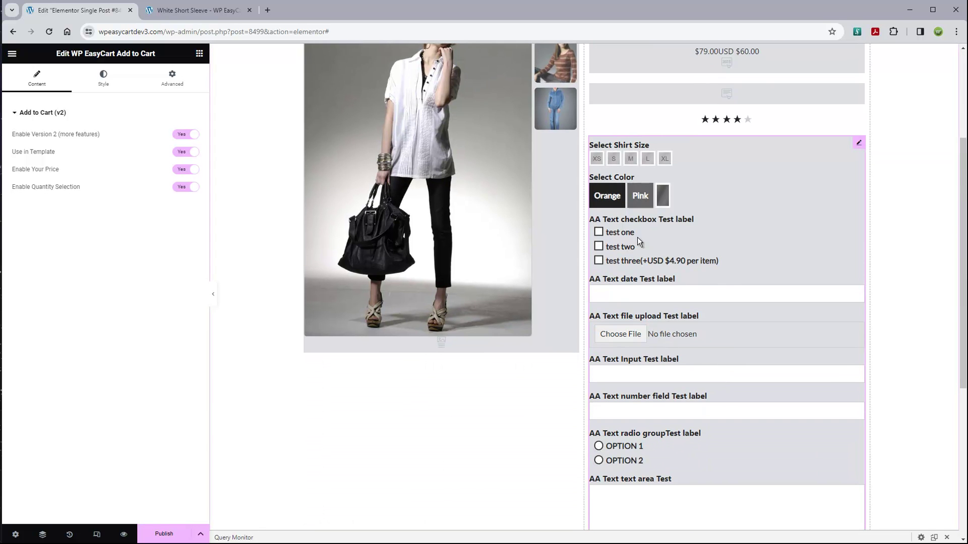
scroll(698, 398, down, 4)
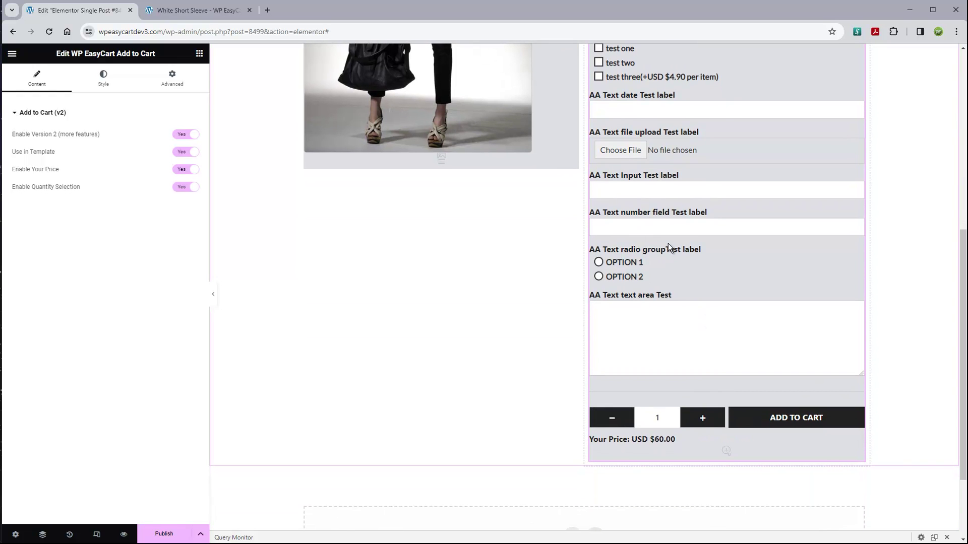
scroll(668, 243, up, 3)
scroll(655, 252, down, 3)
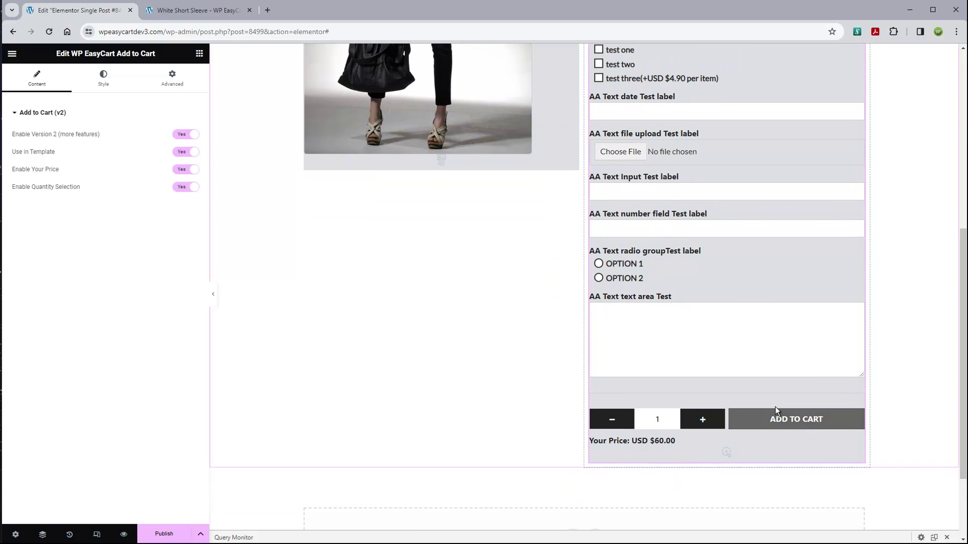
click(811, 427)
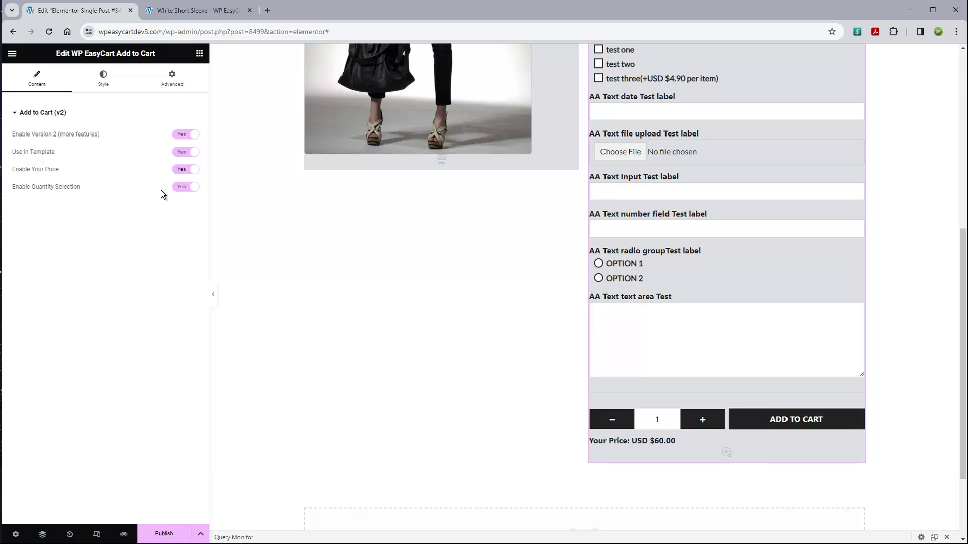
Step: Set Enable Quantity Selection to Yes on the Add to Cart widget
click(185, 189)
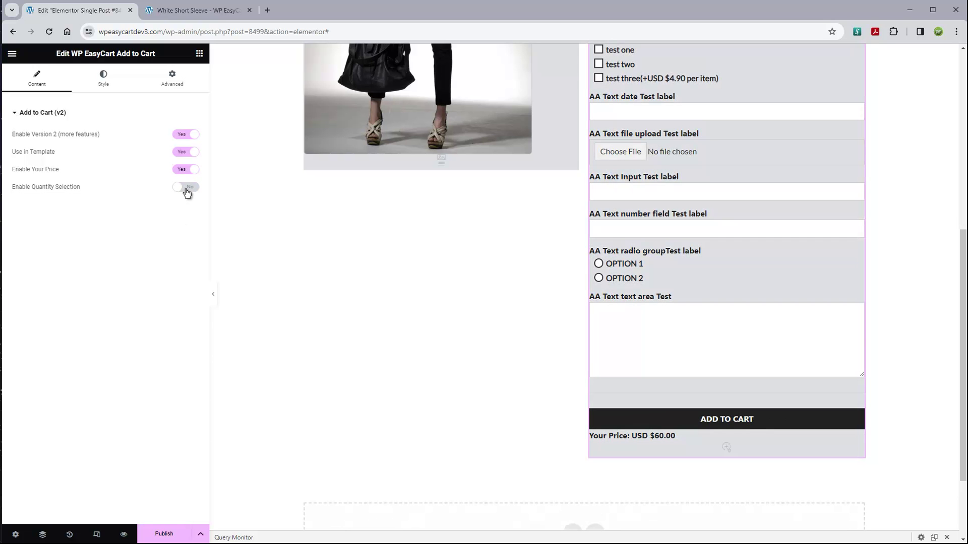
click(186, 189)
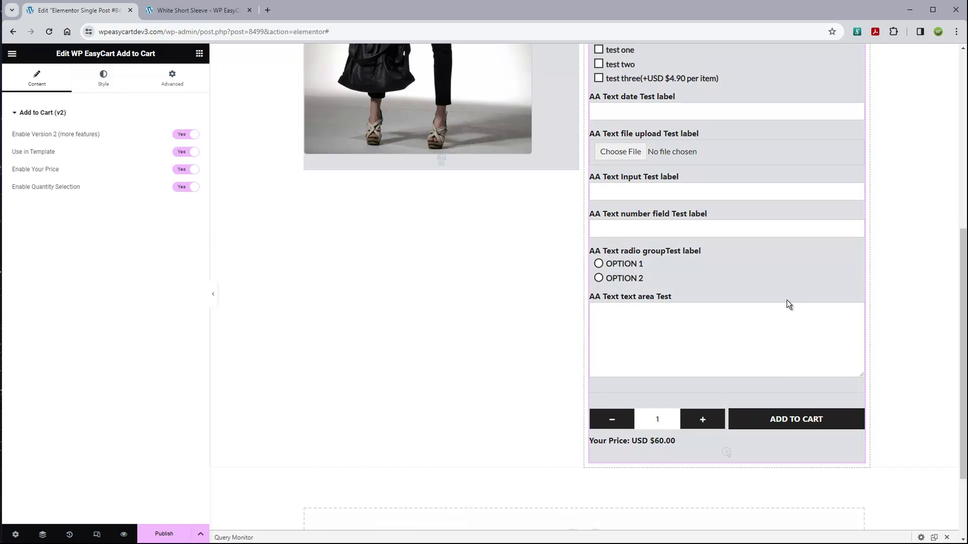
scroll(784, 299, up, 7)
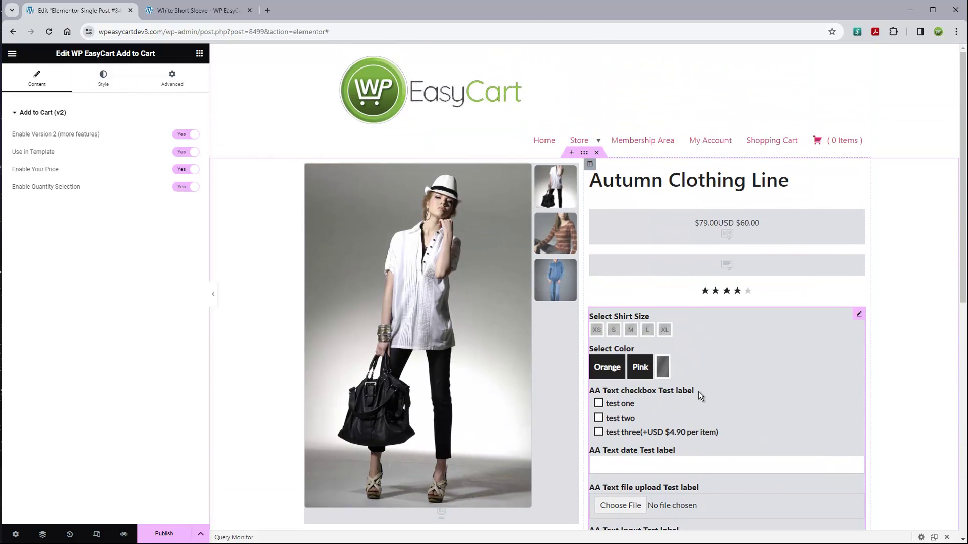
Step: Browse the Add to Cart widget's Style tab and its list of styleable sections
click(105, 78)
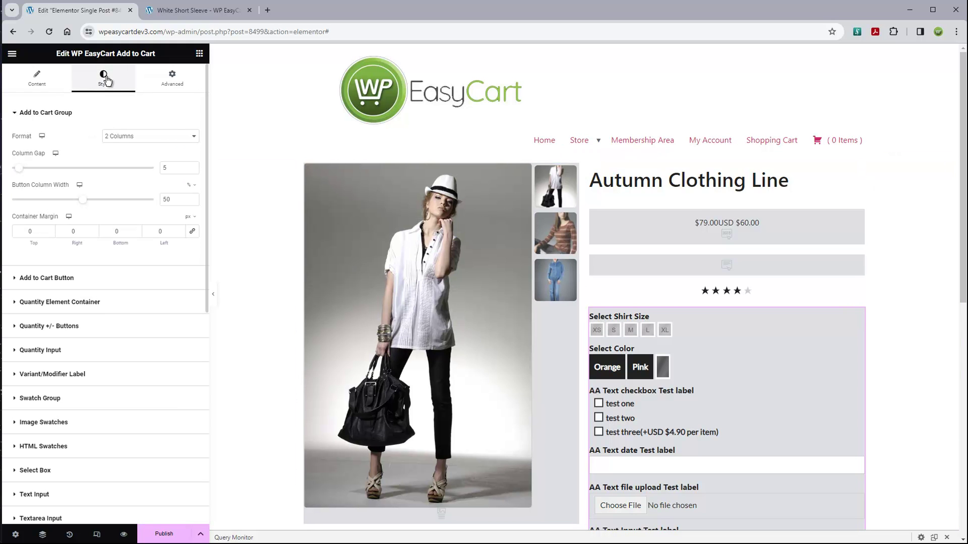
drag(206, 177, 204, 336)
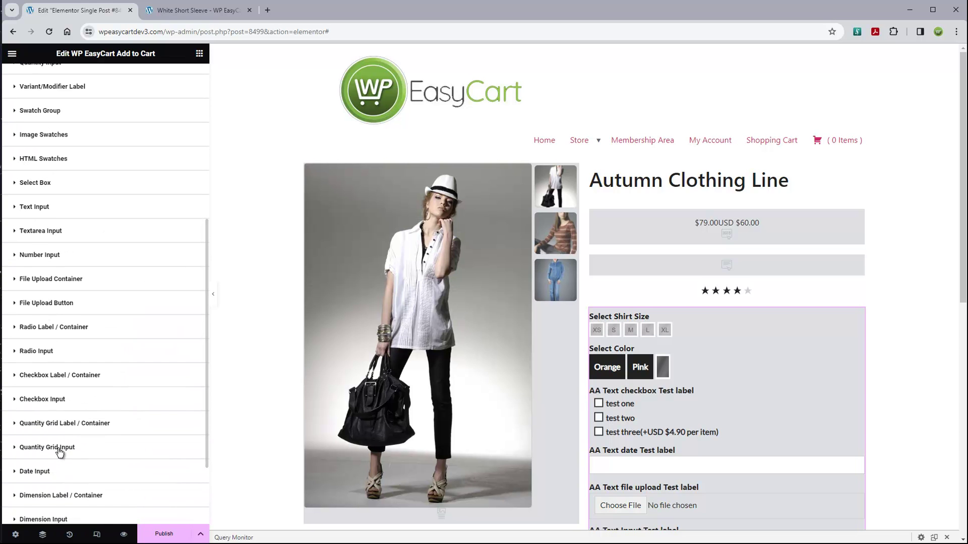
drag(203, 397, 206, 471)
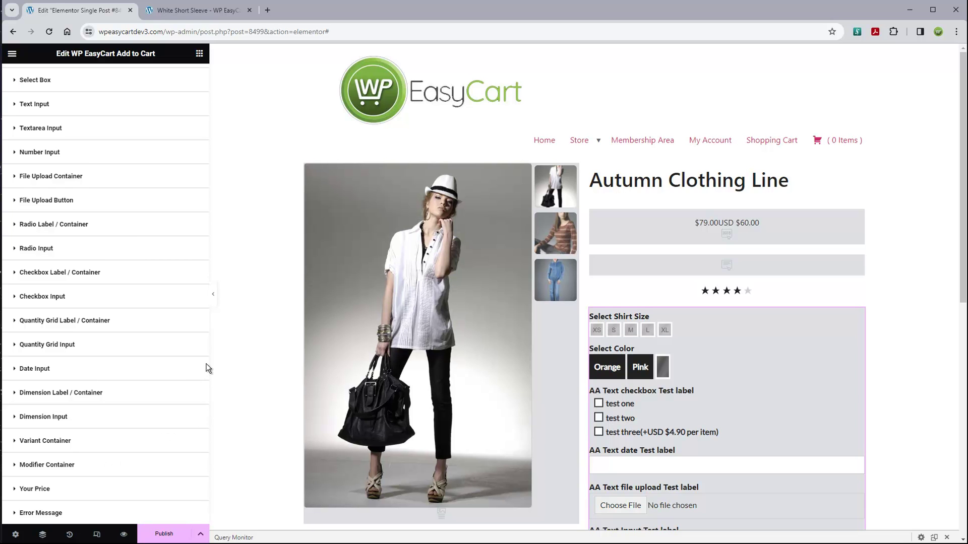
scroll(207, 287, up, 2)
scroll(207, 287, up, 4)
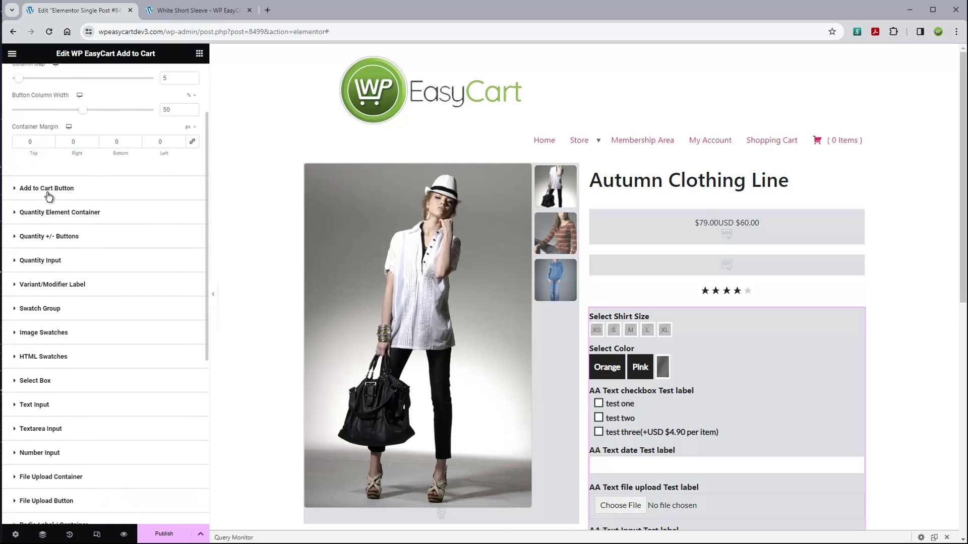
Step: Give the Add to Cart button global Primary text colour and global Text background colour
click(27, 189)
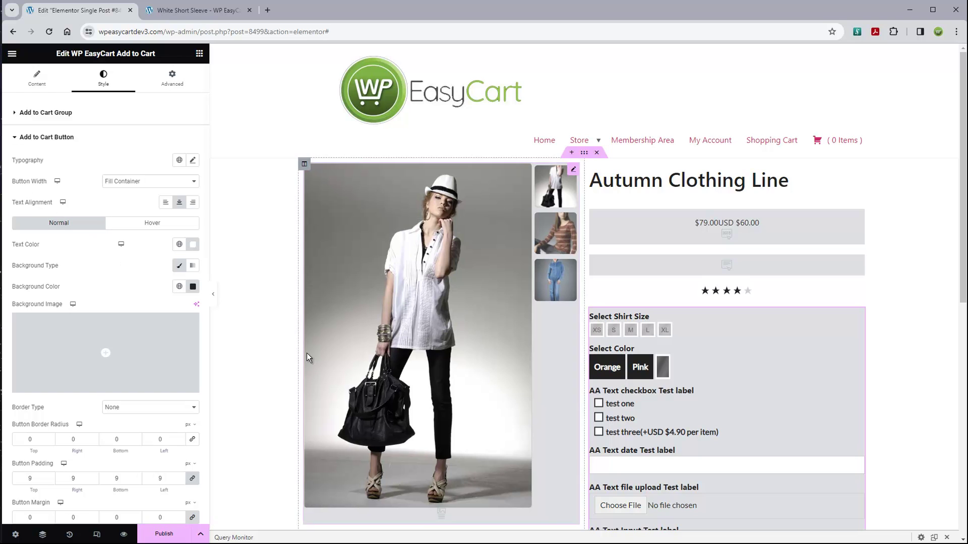
scroll(724, 460, down, 7)
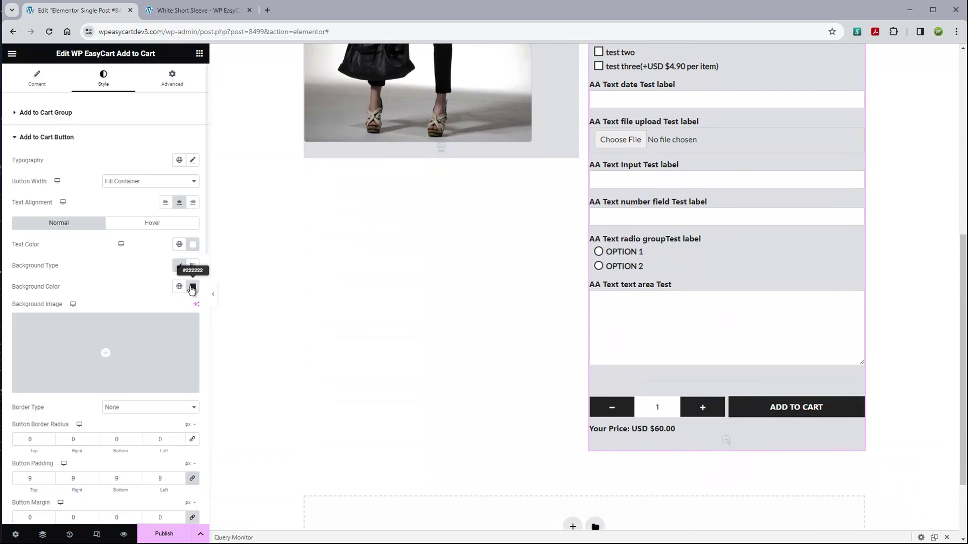
click(179, 244)
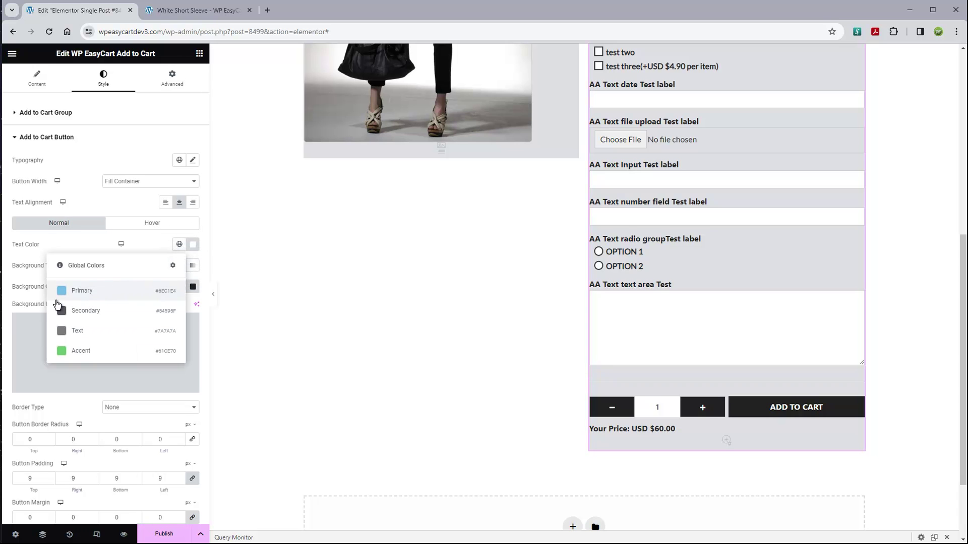
click(60, 292)
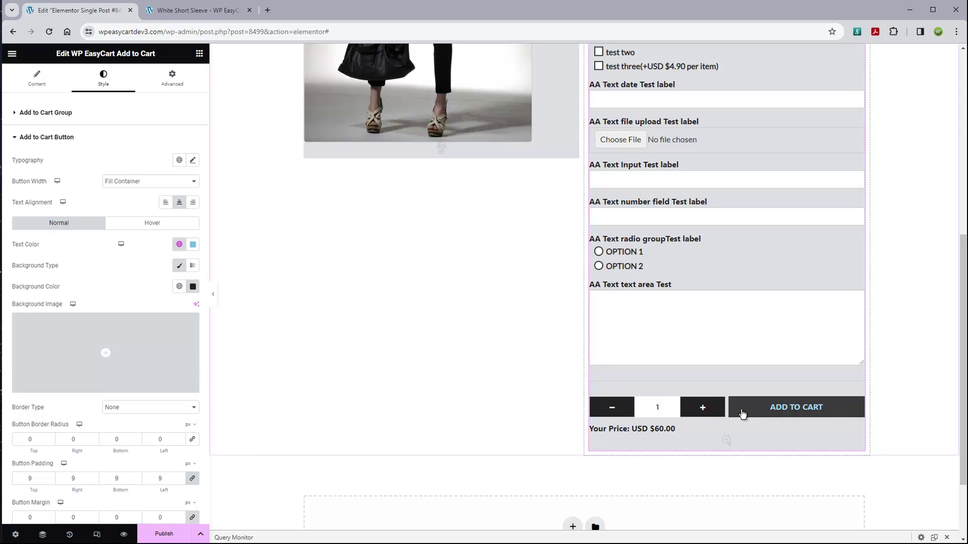
click(179, 286)
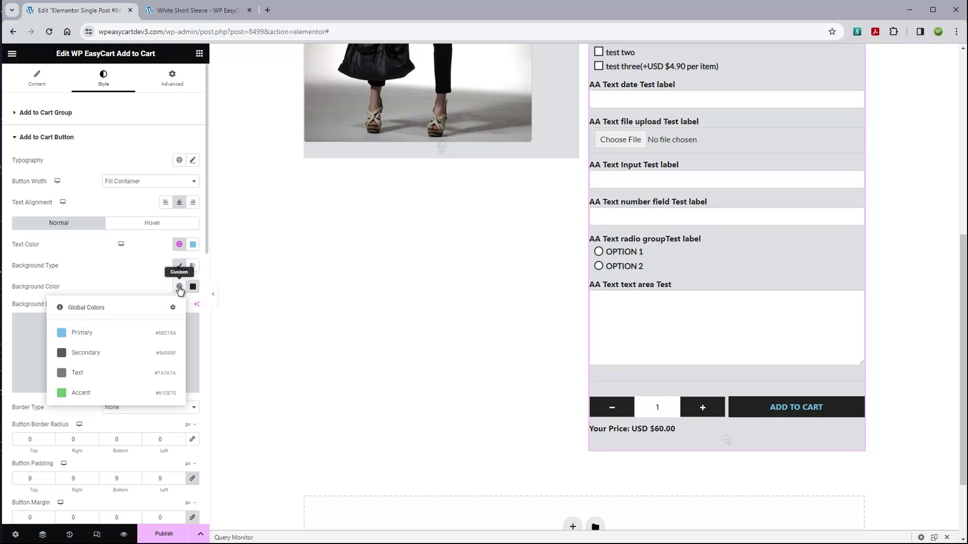
click(62, 373)
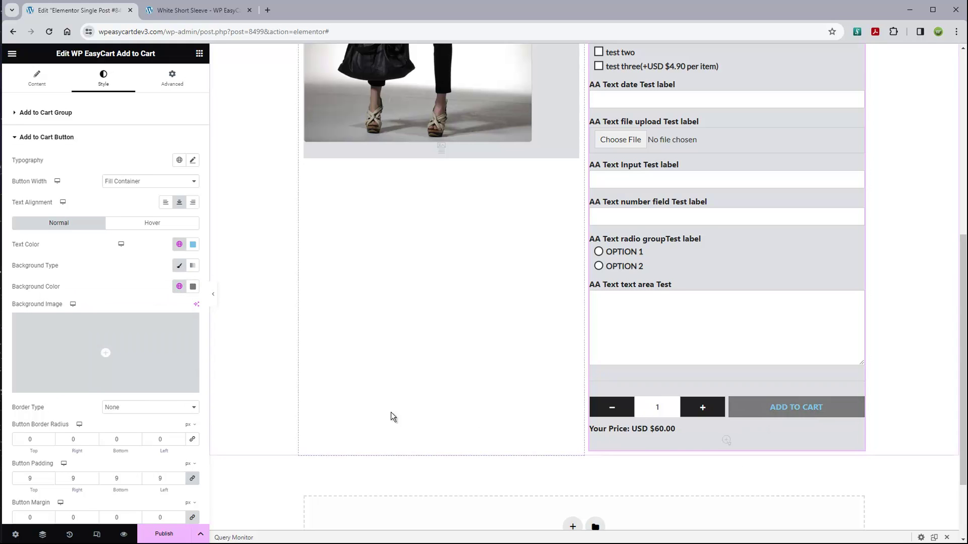
Step: Set the Add to Cart button border radius to 5 on all sides
drag(206, 235, 211, 272)
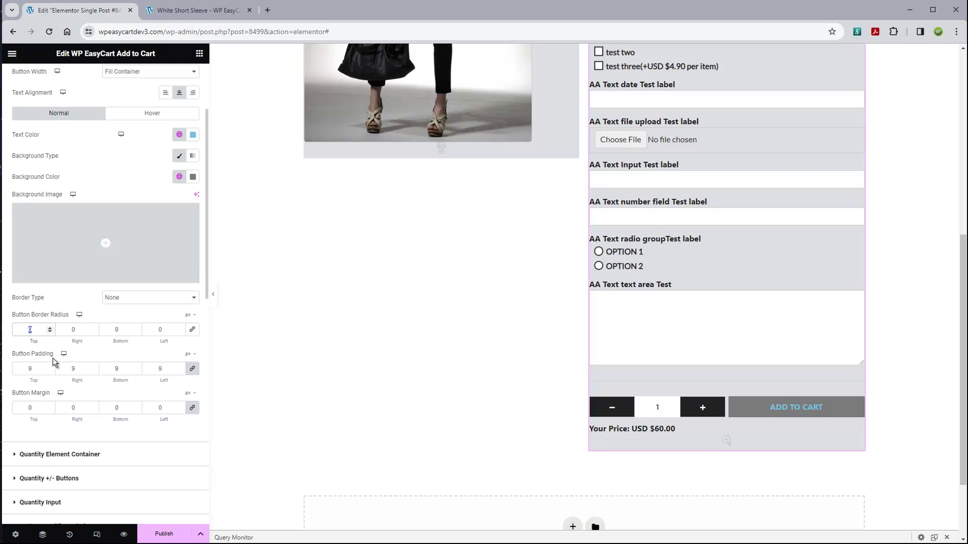
text(5)
key(Tab)
text(5)
click(121, 330)
text(5)
click(160, 330)
text(5)
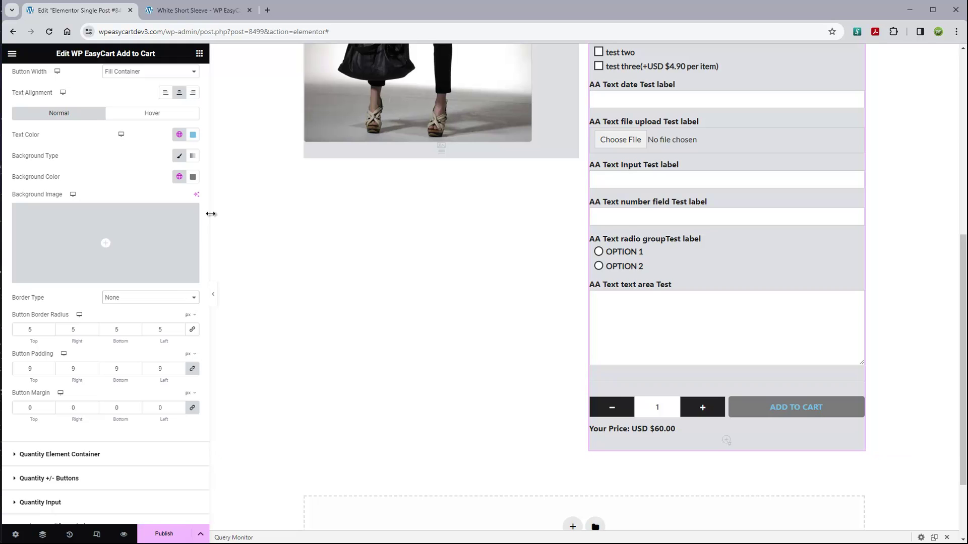
scroll(180, 204, up, 2)
click(176, 207)
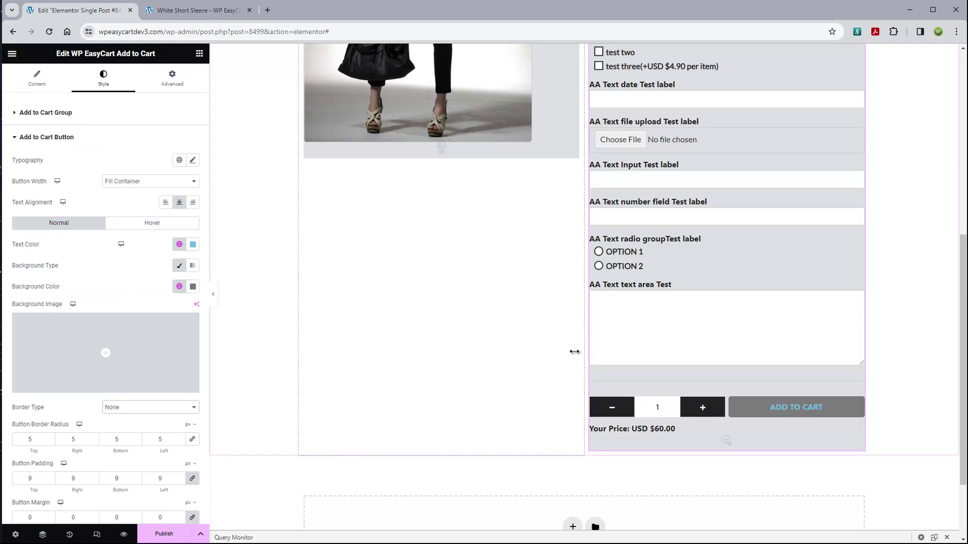
scroll(546, 271, up, 2)
scroll(546, 272, up, 5)
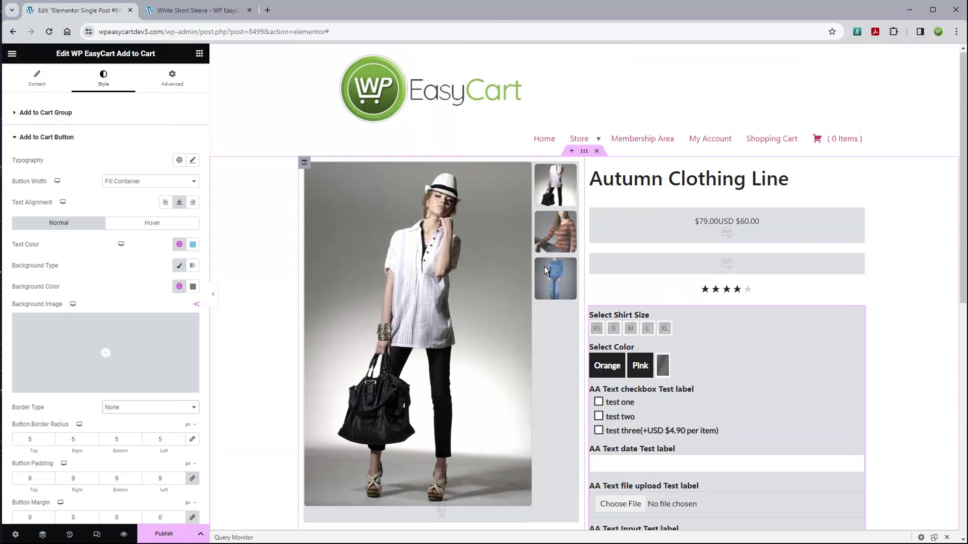
scroll(546, 272, down, 8)
Step: Add a new single-column section below the add-to-cart area
scroll(546, 271, down, 3)
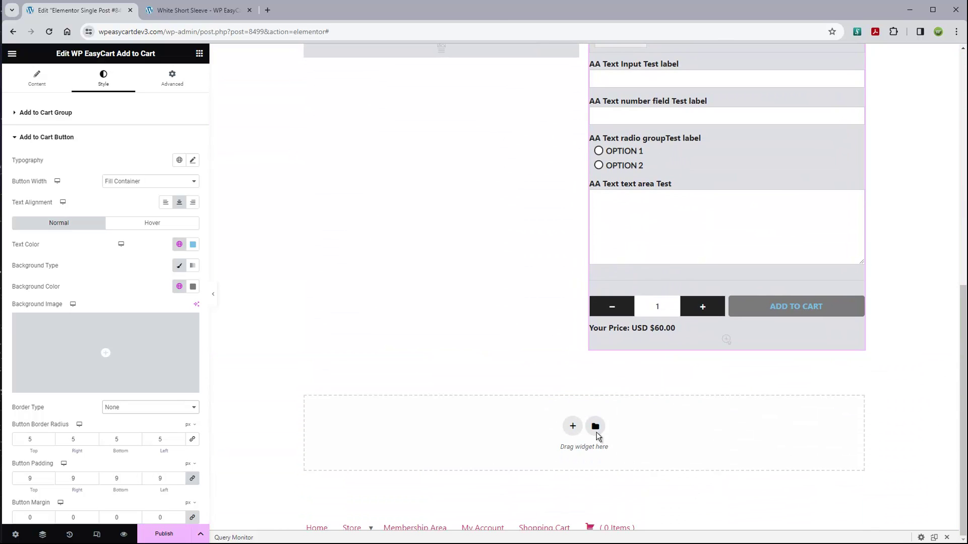
click(572, 426)
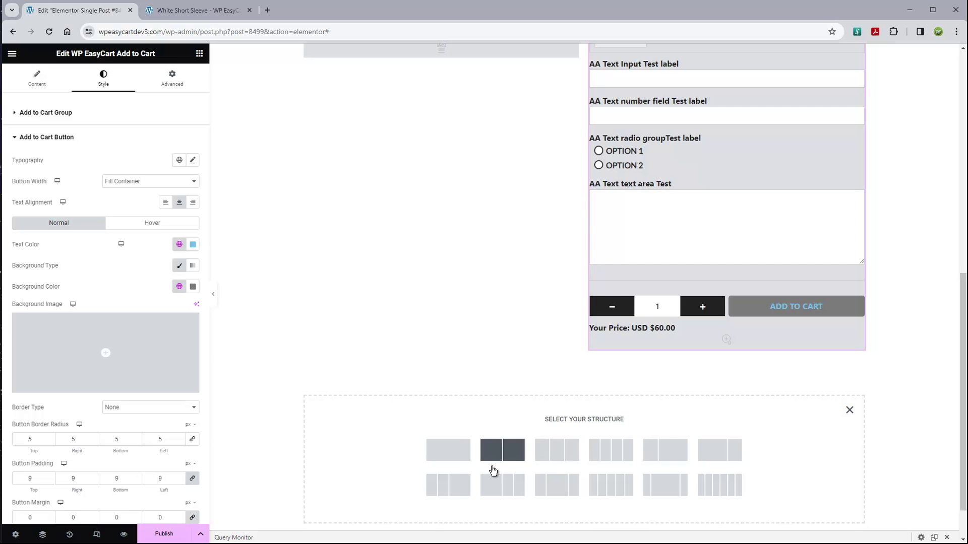
click(455, 459)
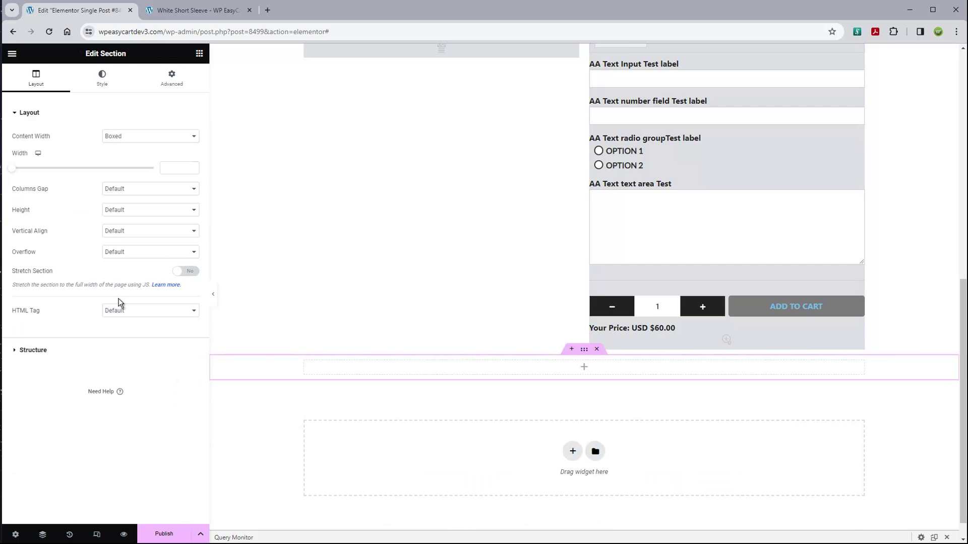
Step: Drop the WP EasyCart Product Description widget into it, using the template's product
click(200, 55)
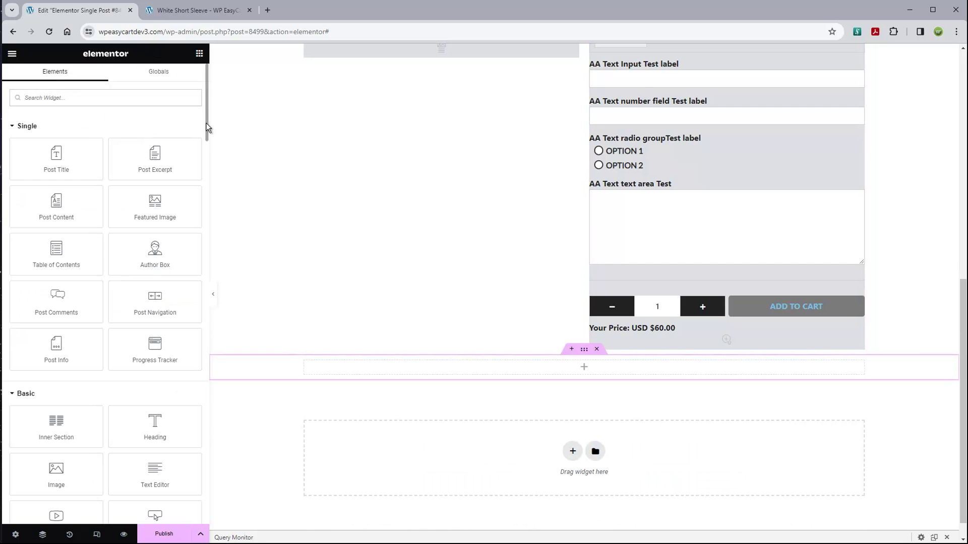
click(162, 102)
text(eas)
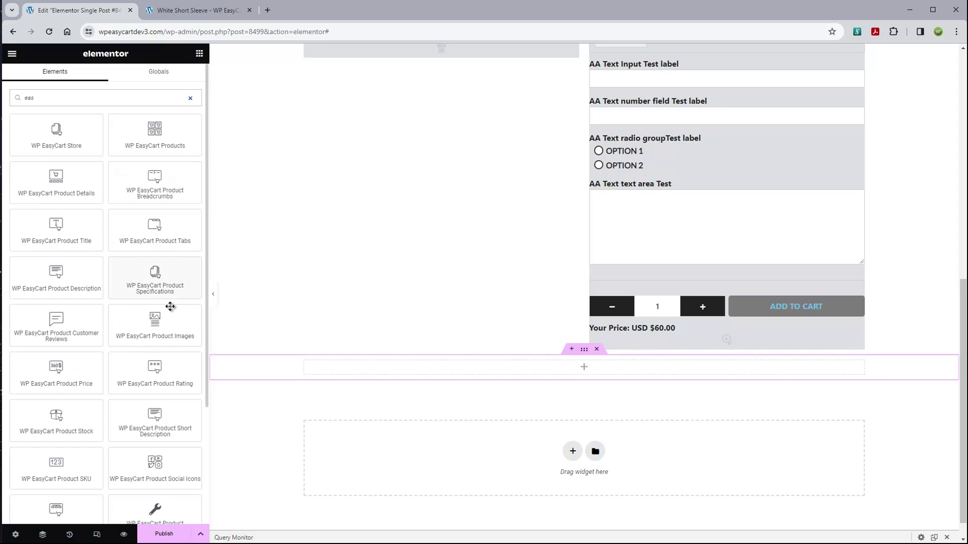
drag(55, 286, 386, 368)
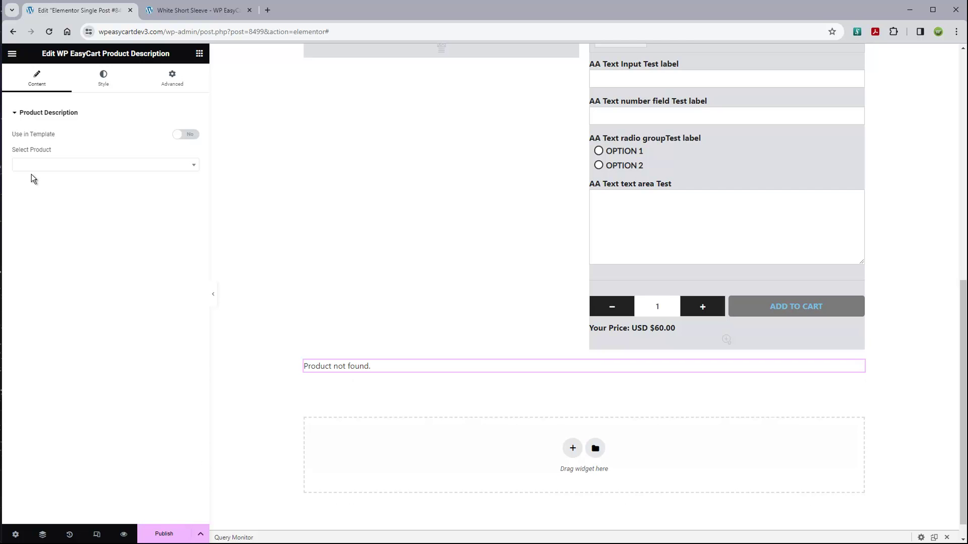
click(184, 134)
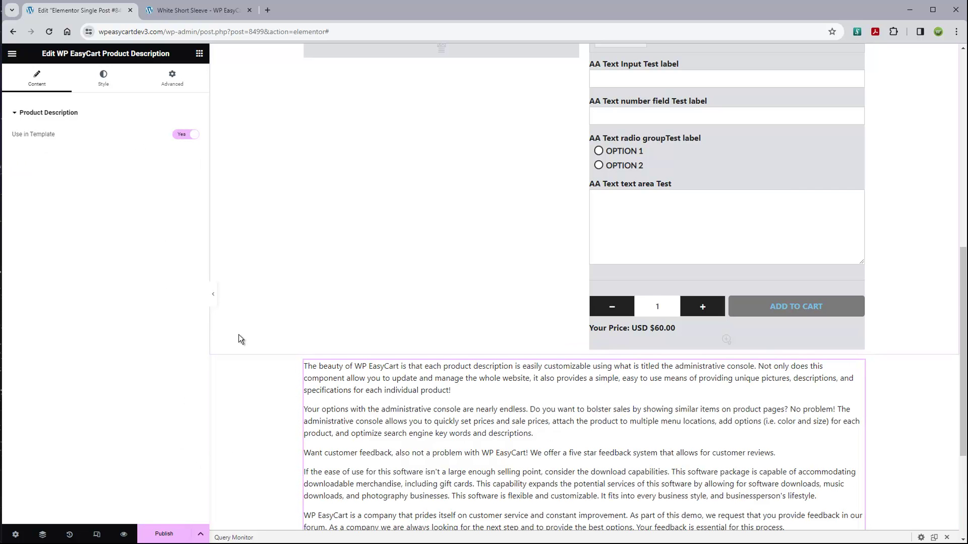
scroll(238, 334, down, 3)
Step: Add the Product Featured Items widget below the description, using the template's product
click(201, 54)
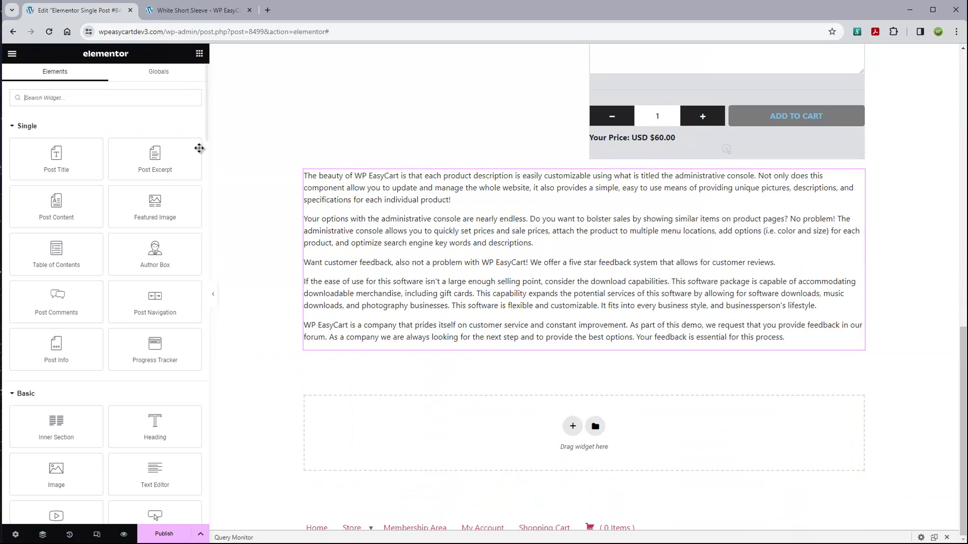
text(eas)
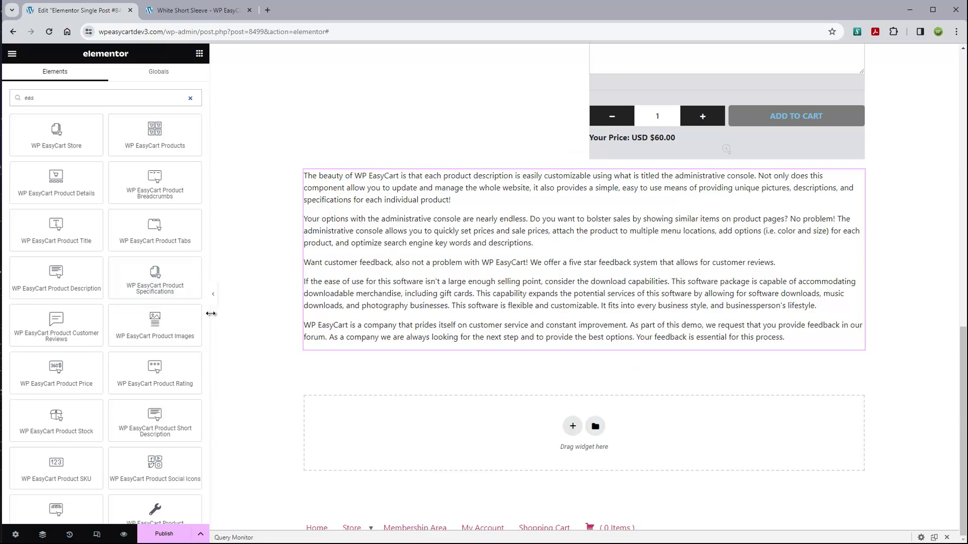
scroll(183, 348, down, 3)
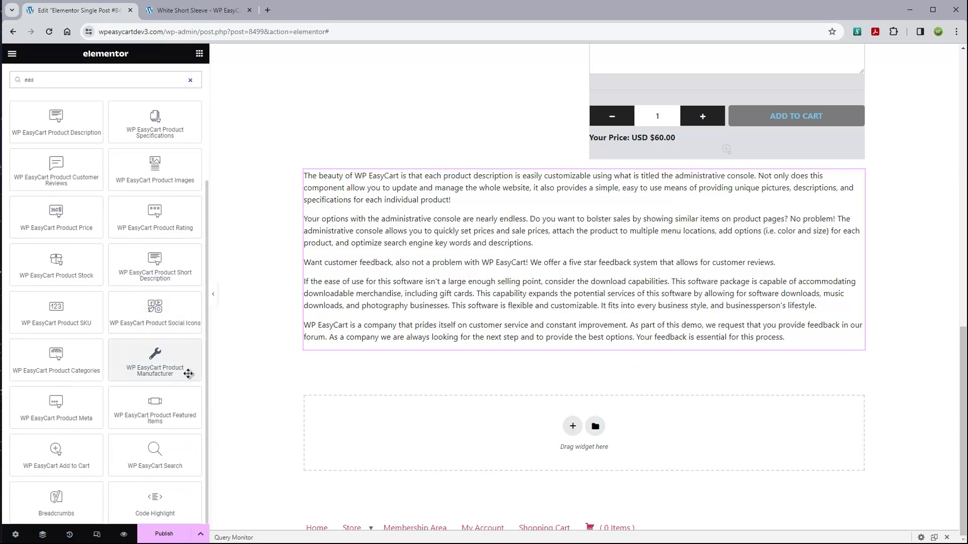
drag(160, 411, 425, 348)
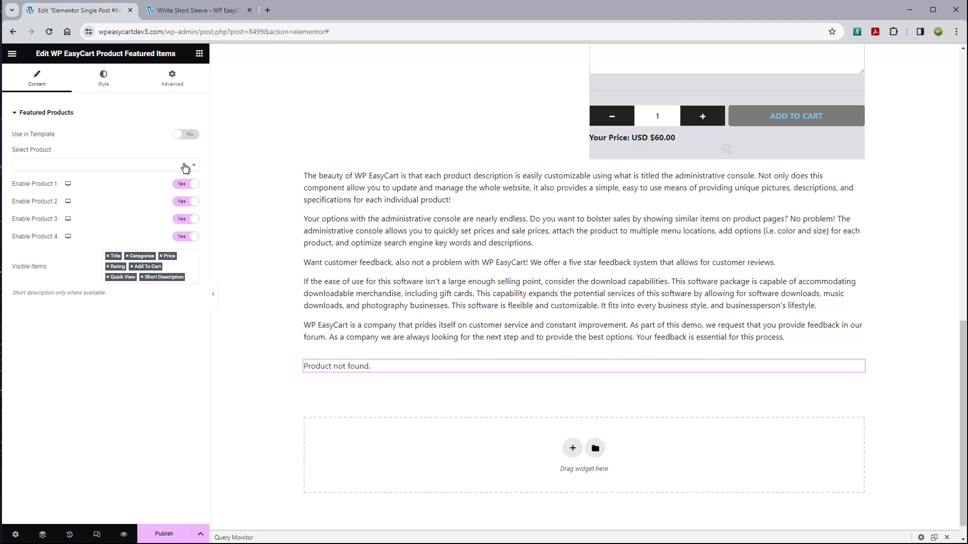
click(186, 135)
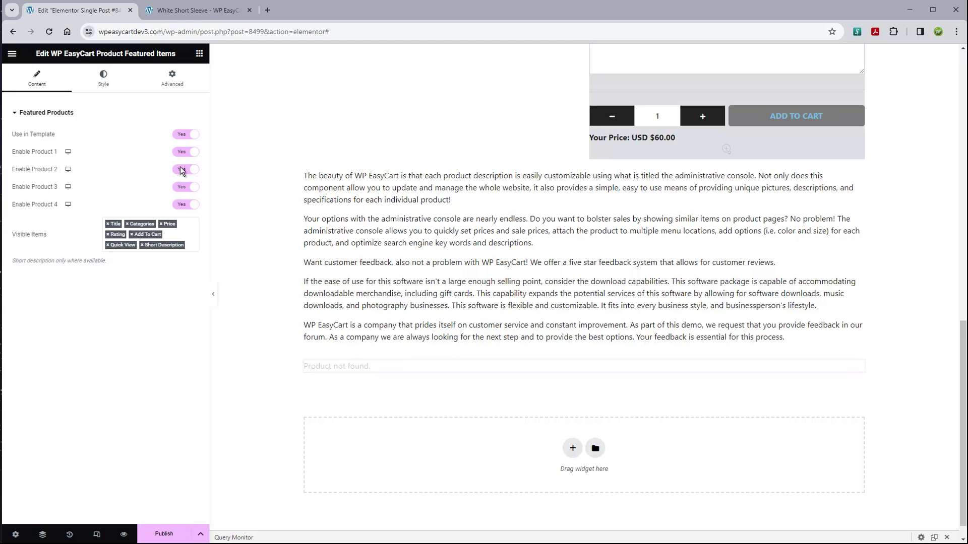
scroll(461, 388, down, 4)
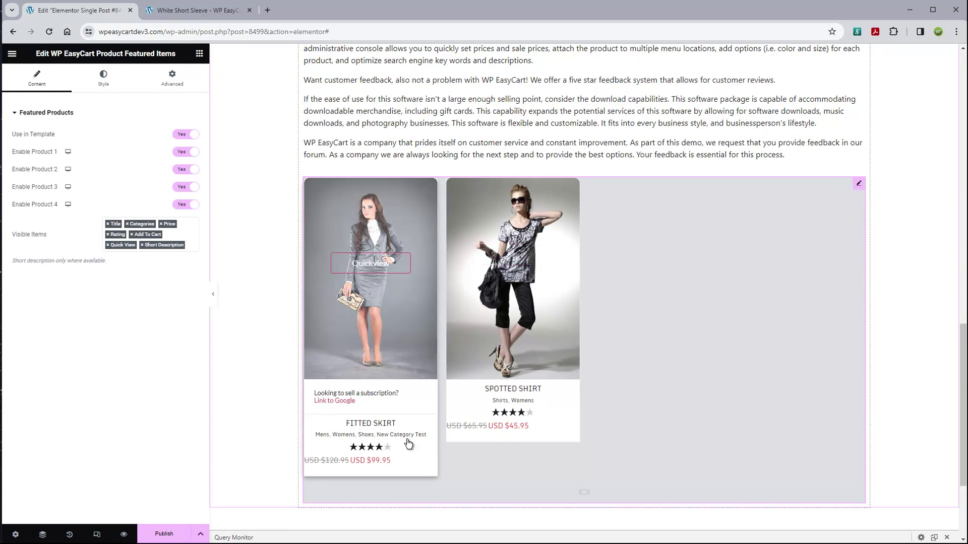
Step: Remove Categories, Rating, Short Description, Quick View, Add To Cart and Price, leaving only Title
click(128, 223)
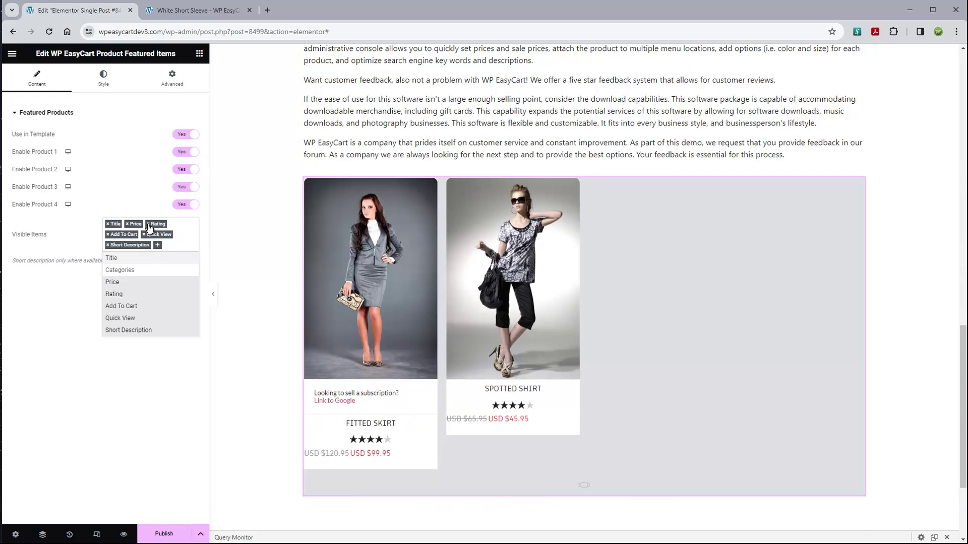
click(148, 224)
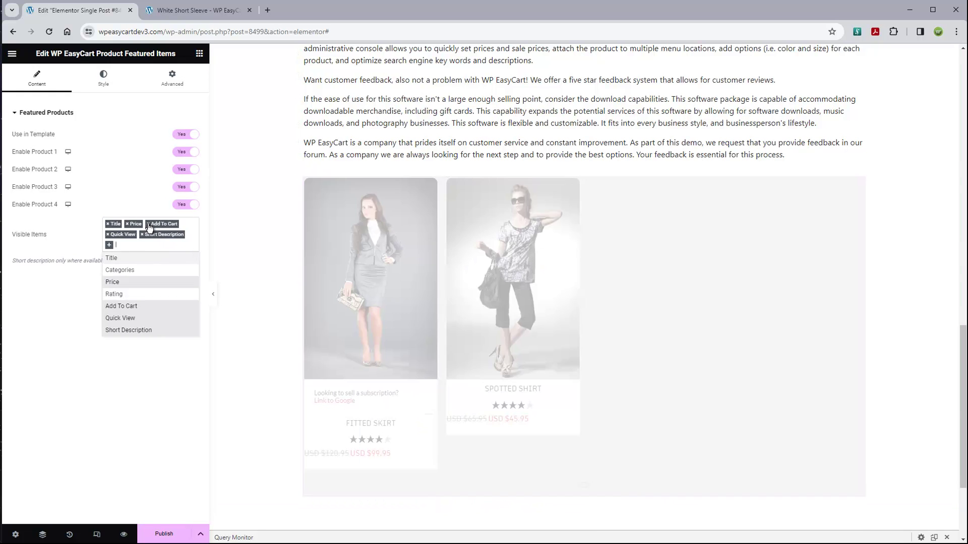
click(143, 236)
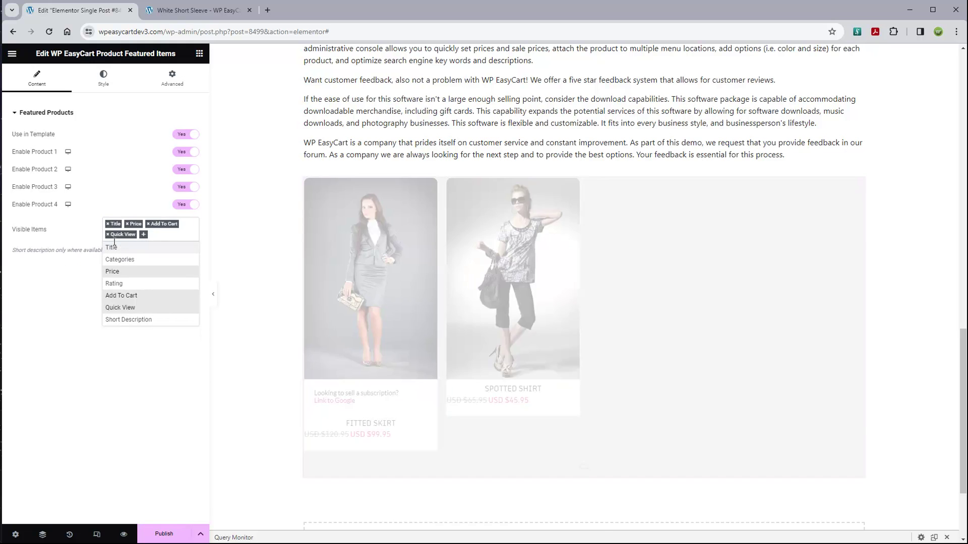
click(109, 235)
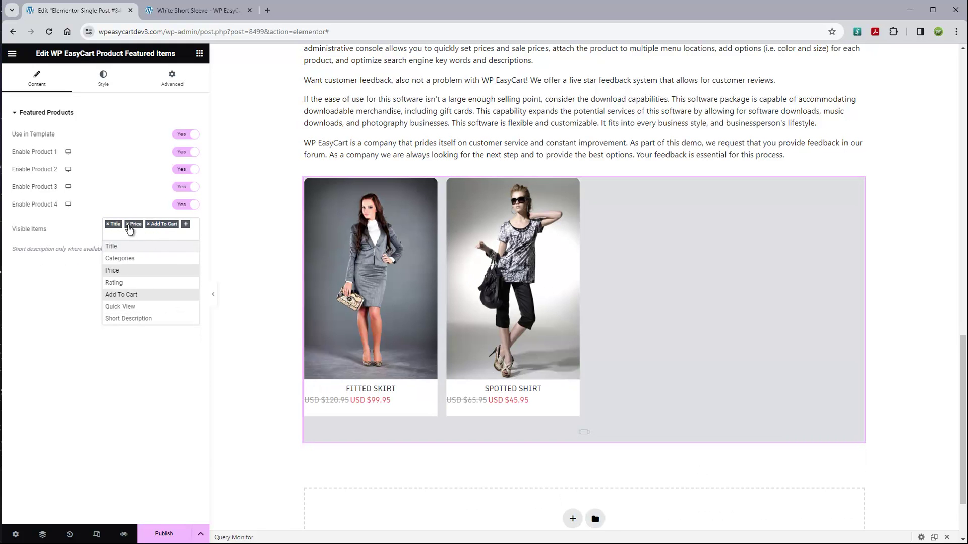
click(148, 224)
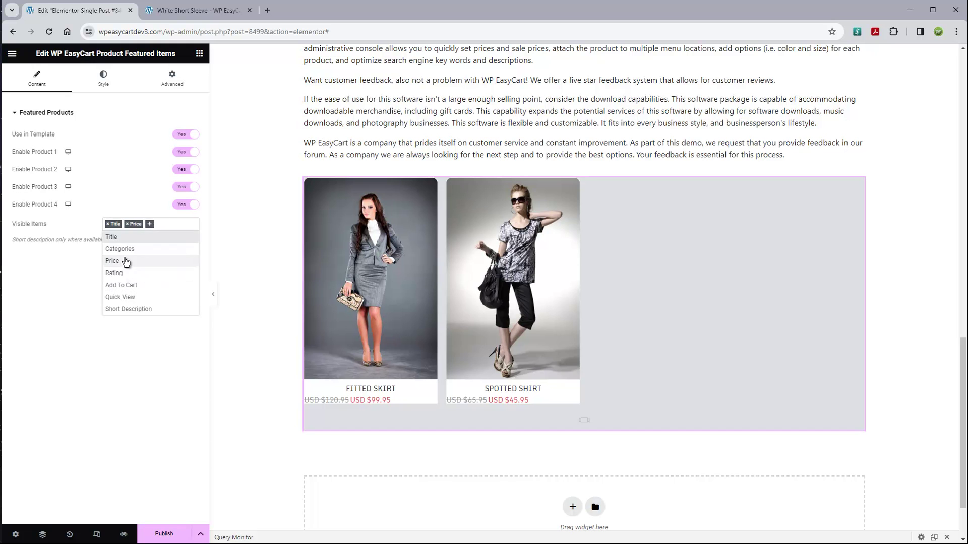
click(128, 224)
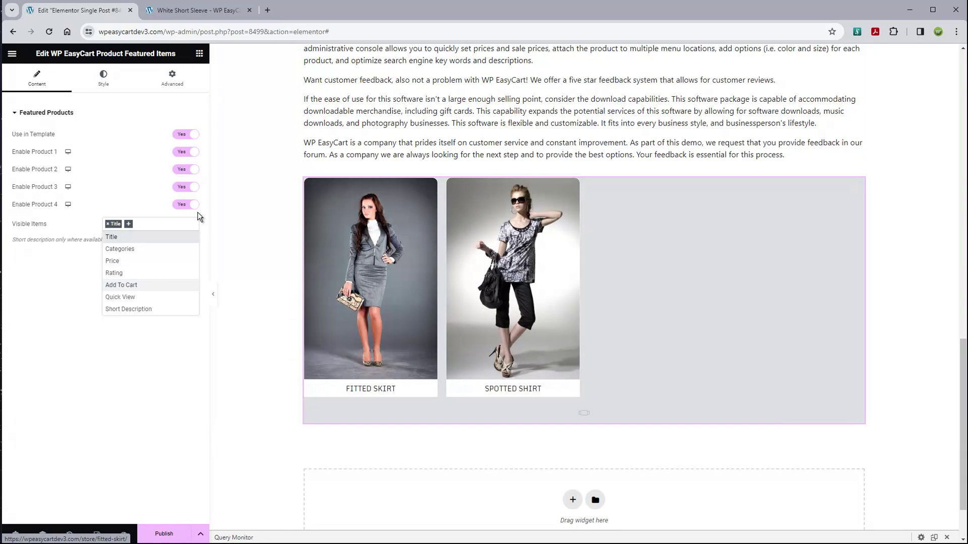
Step: Place a Post Title widget above the featured items
click(199, 53)
drag(56, 161, 343, 176)
drag(43, 155, 407, 181)
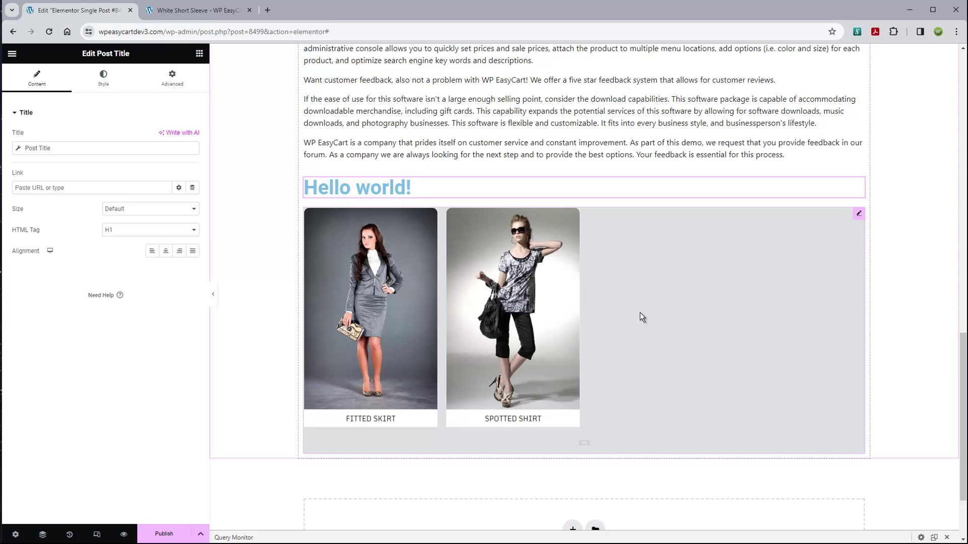
Step: Select the 'Hello world!' post title heading text on the canvas
scroll(640, 312, down, 2)
scroll(640, 312, up, 3)
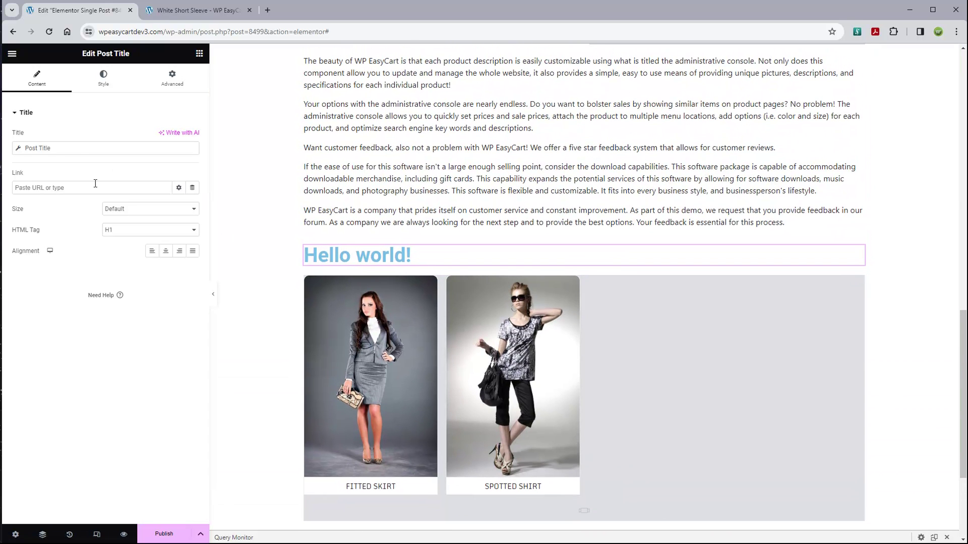
drag(413, 253, 292, 254)
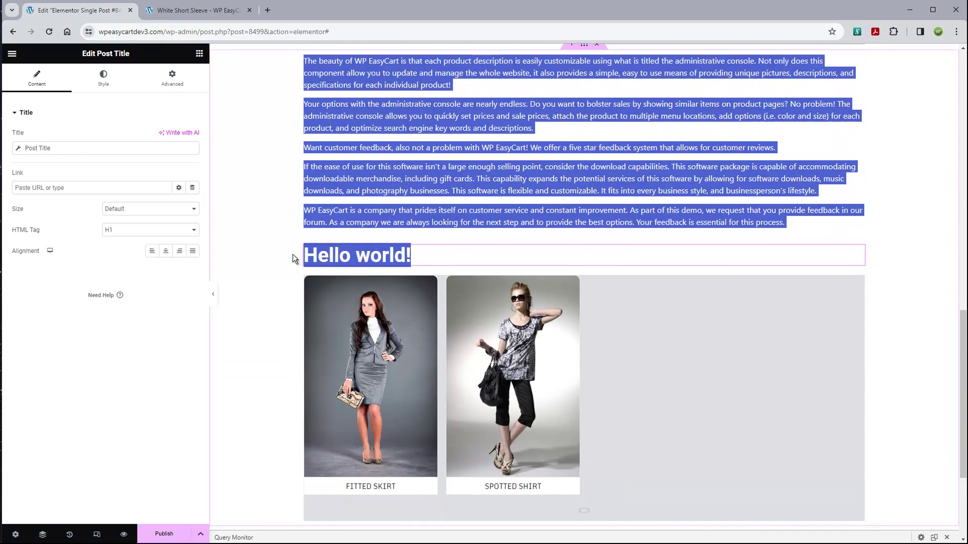
double_click(313, 255)
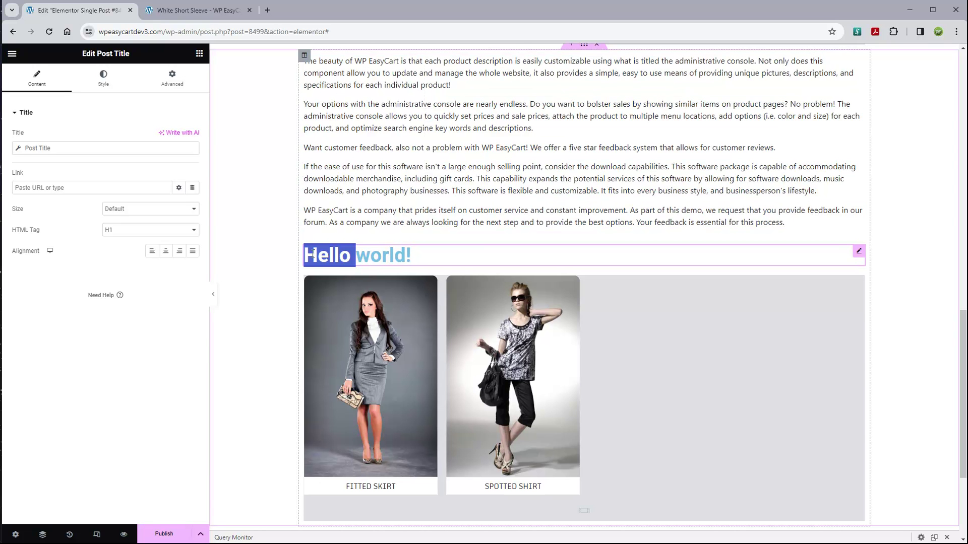
click(313, 254)
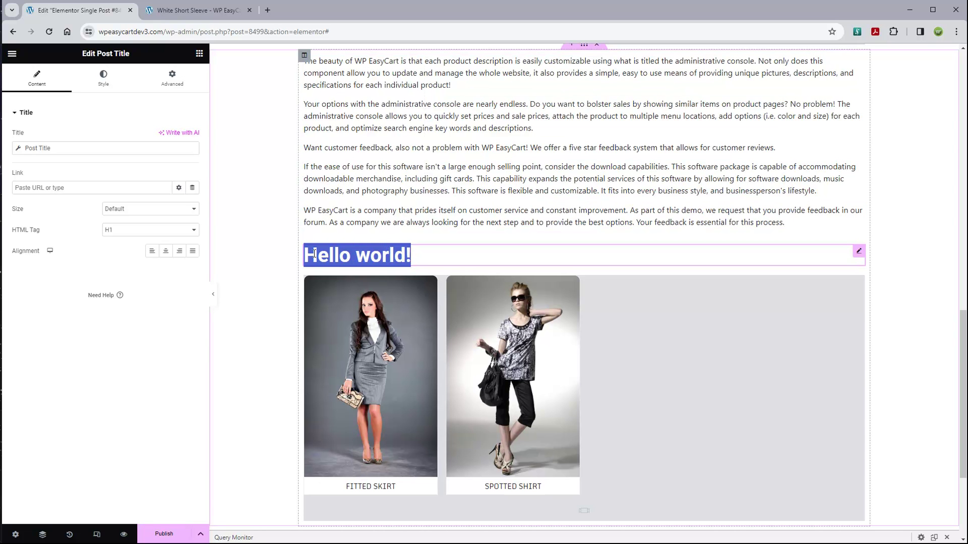
click(413, 258)
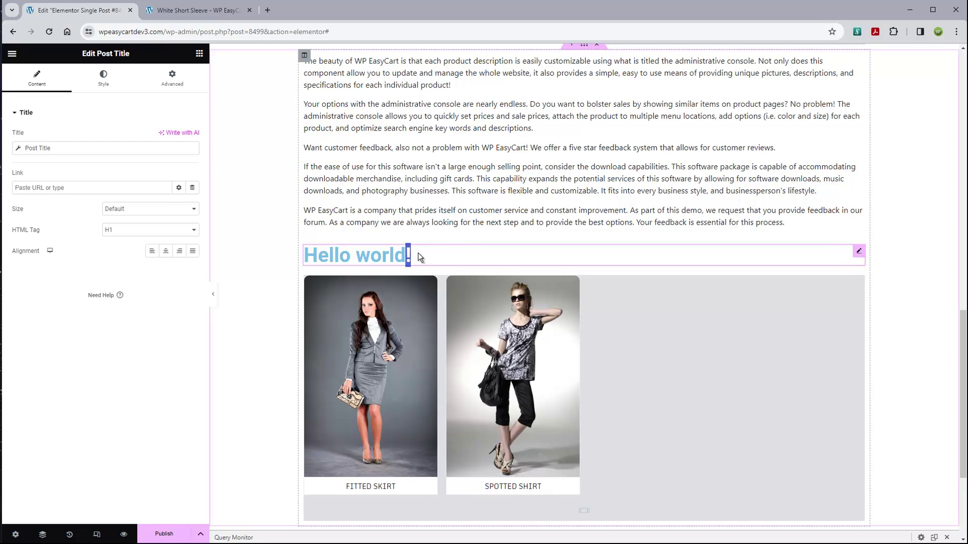
drag(411, 252, 311, 261)
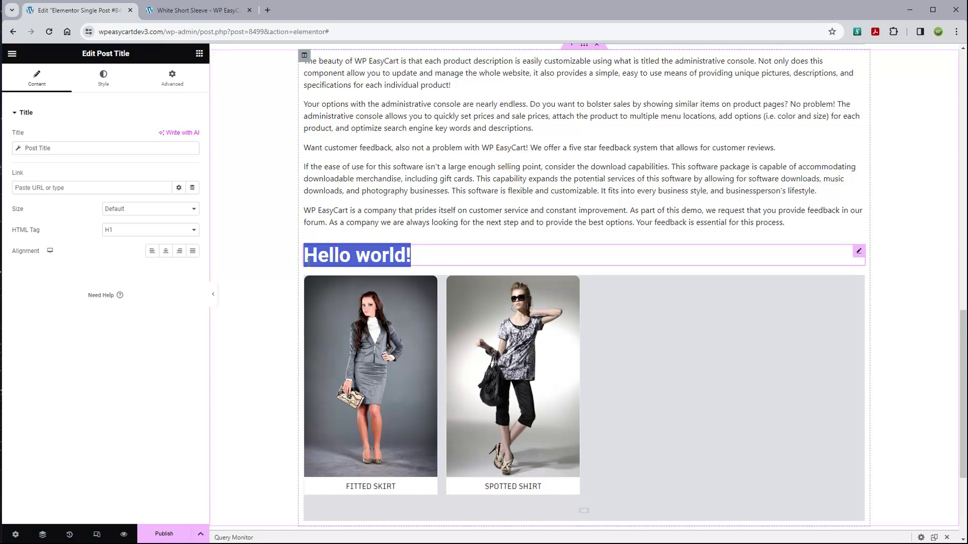
Step: Check the post title's Advanced options, then bring up the heading's context menu
click(89, 148)
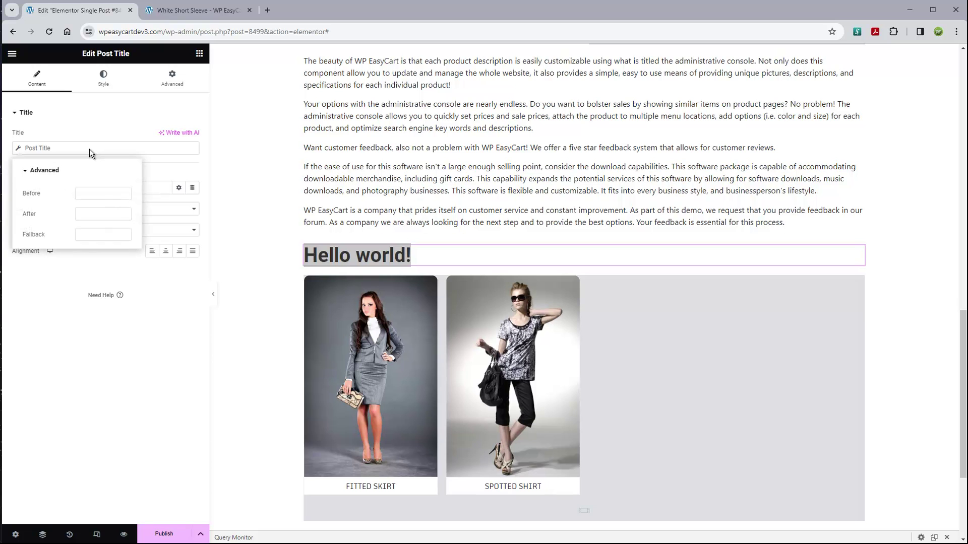
click(90, 149)
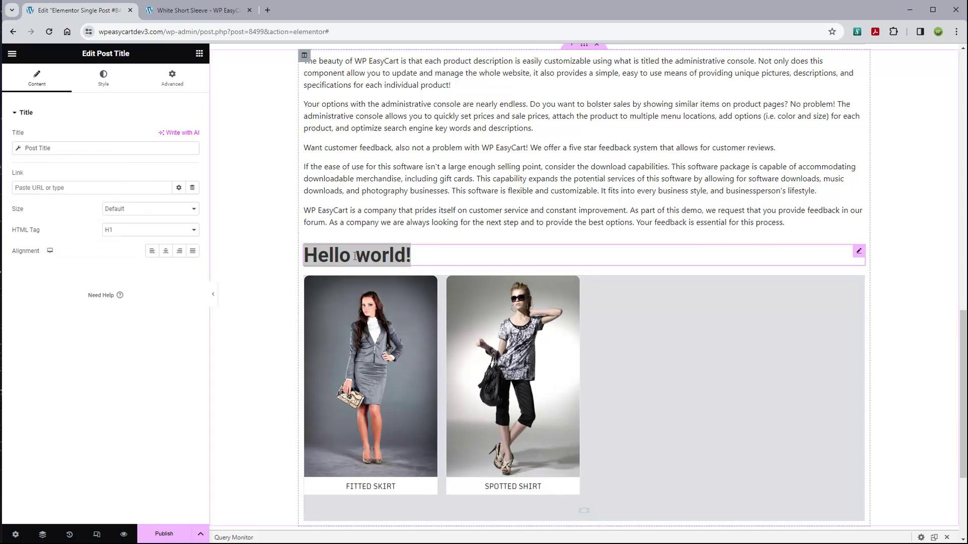
click(24, 148)
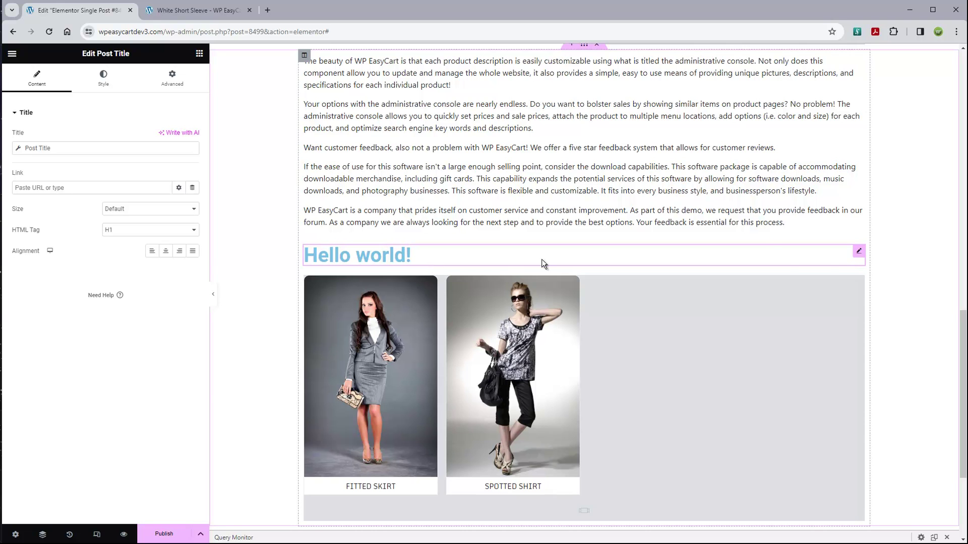
right_click(857, 257)
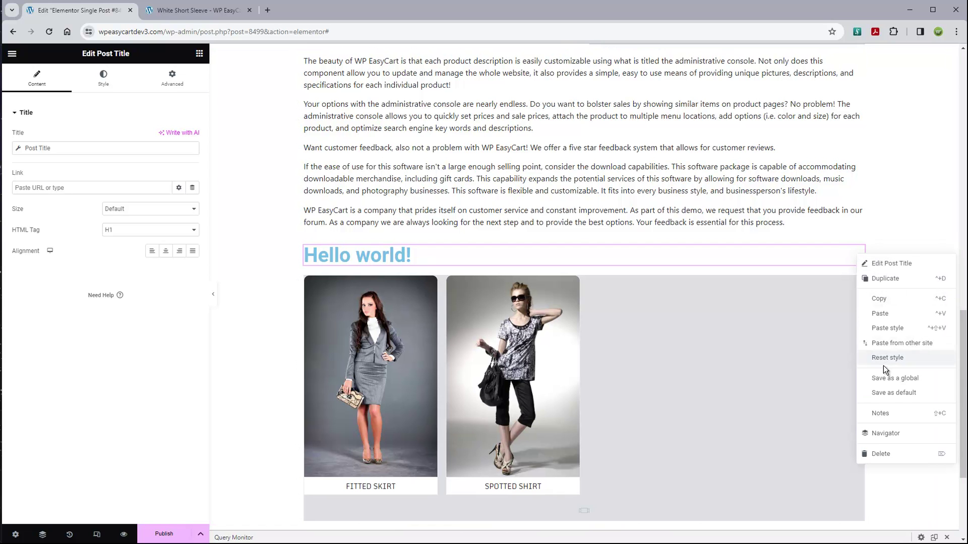
Step: Delete the 'Hello world!' post title heading
click(889, 454)
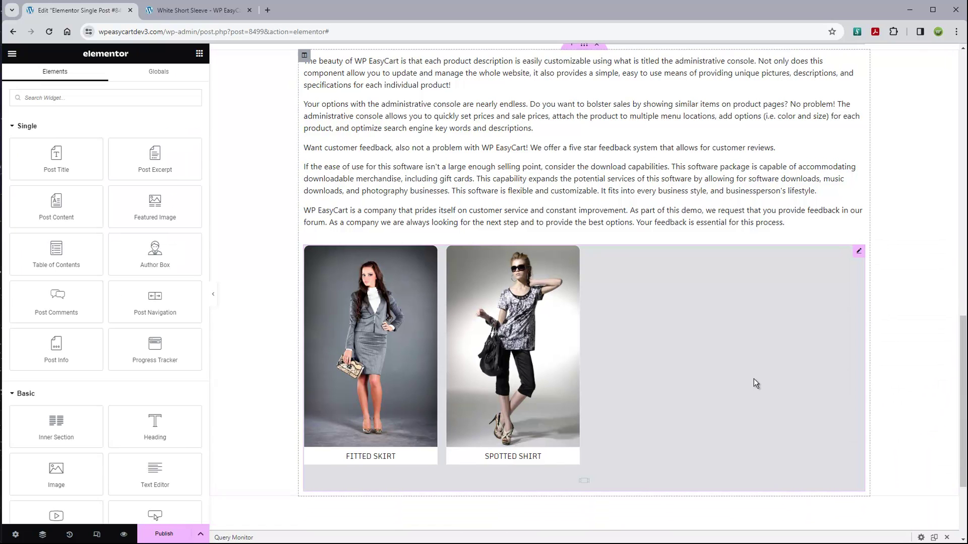
scroll(604, 220, up, 15)
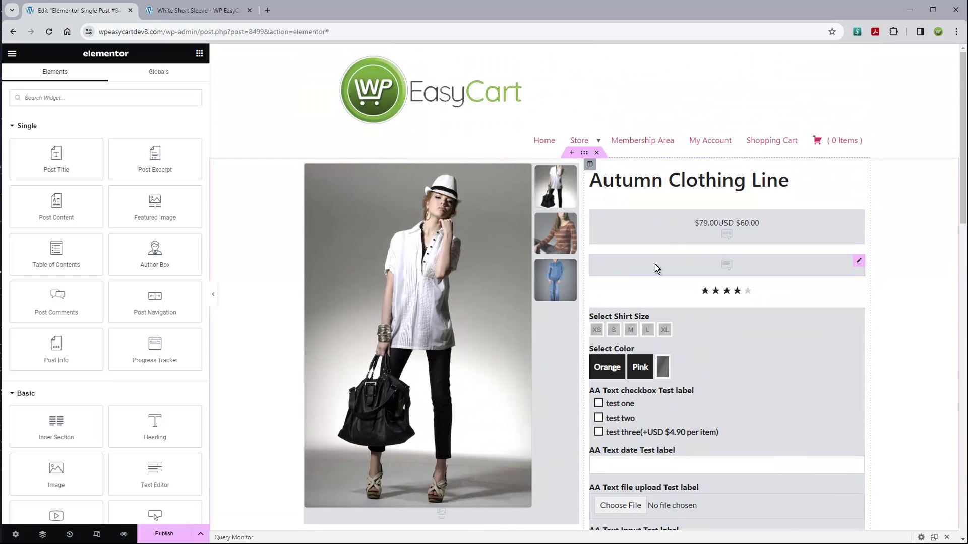
scroll(627, 279, down, 15)
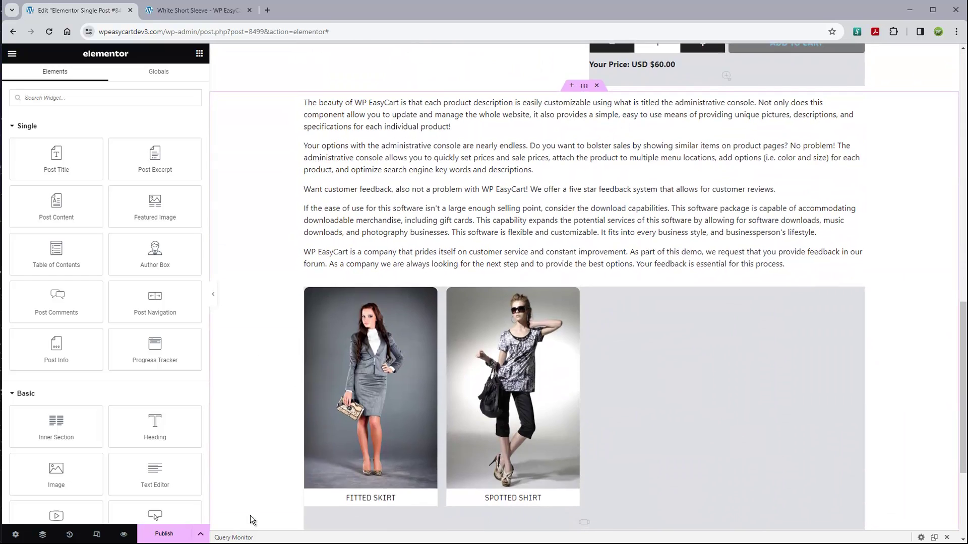
Step: Add a Store Items display condition and publish the template with Save & Close
click(201, 535)
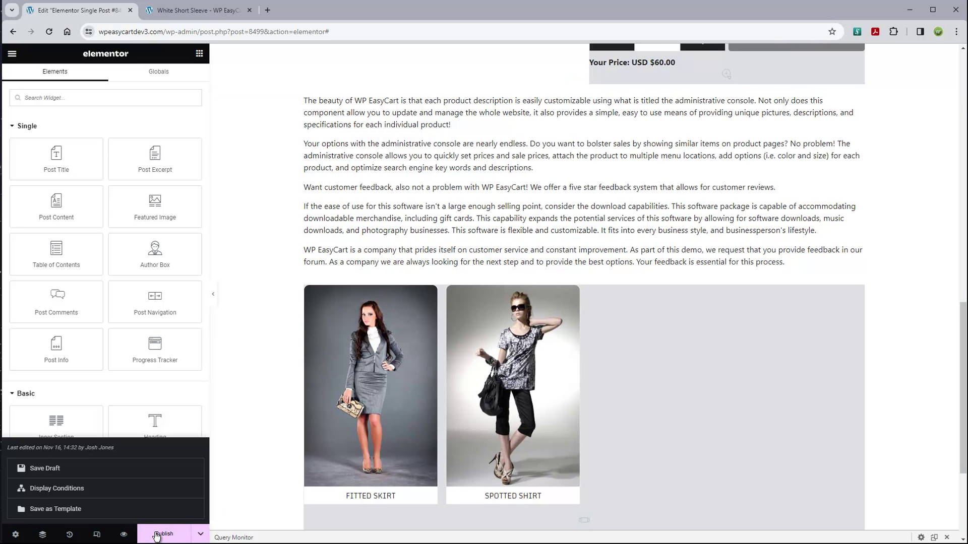
click(67, 490)
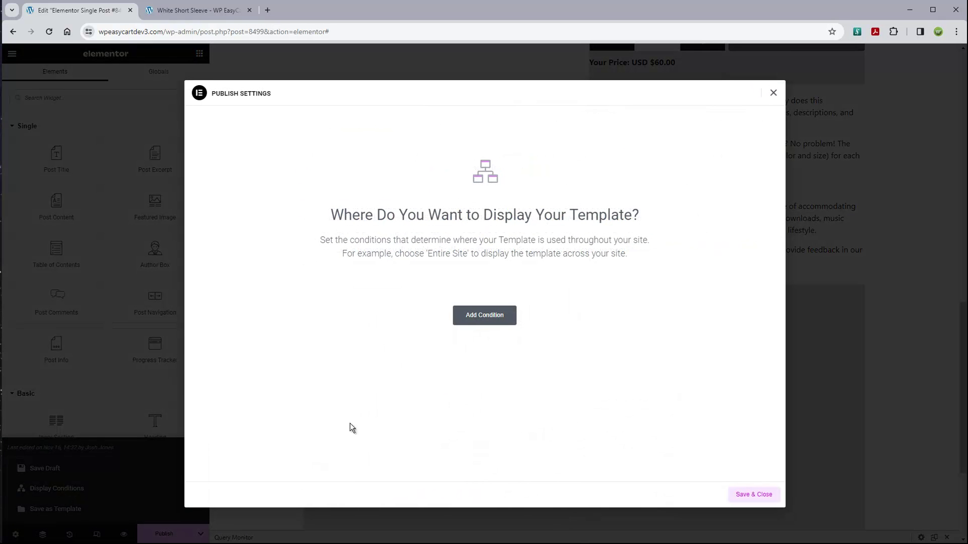
click(483, 316)
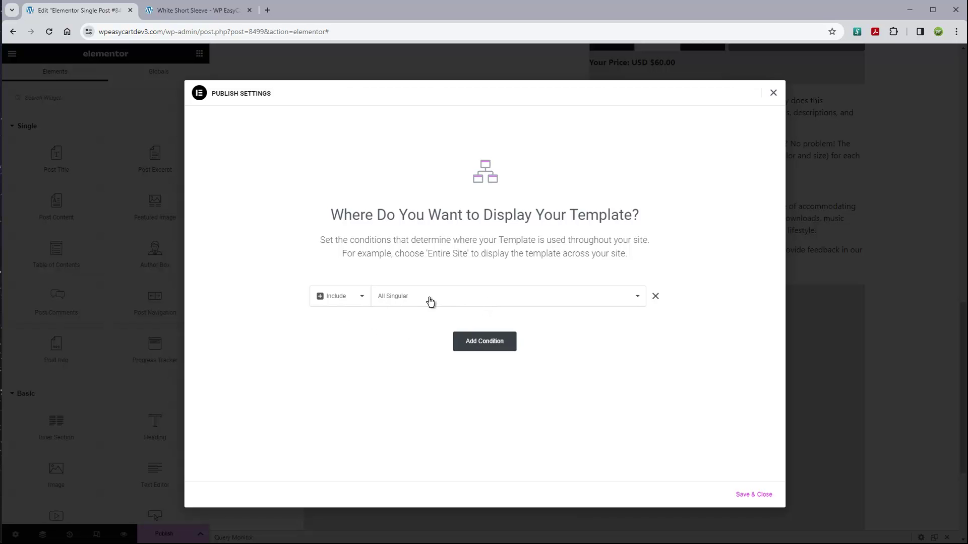
click(413, 303)
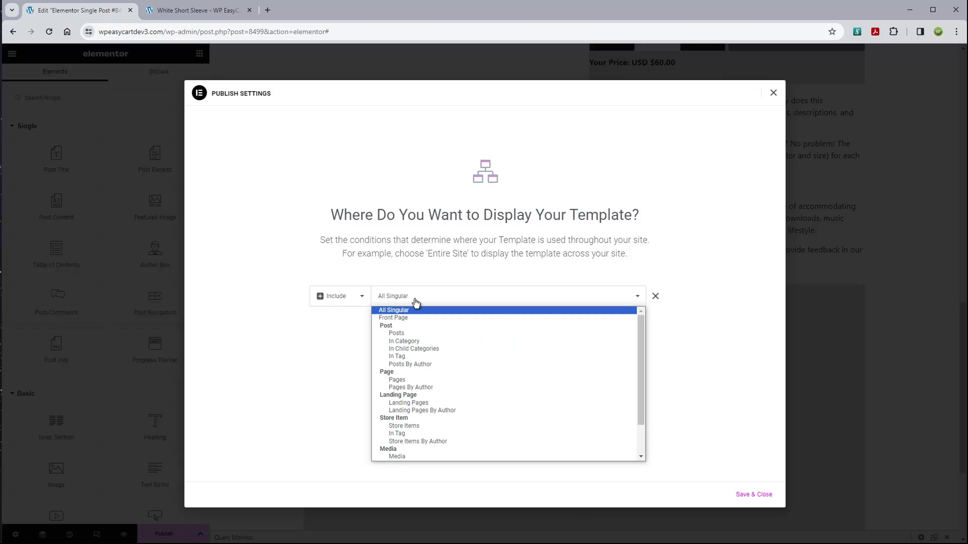
click(410, 426)
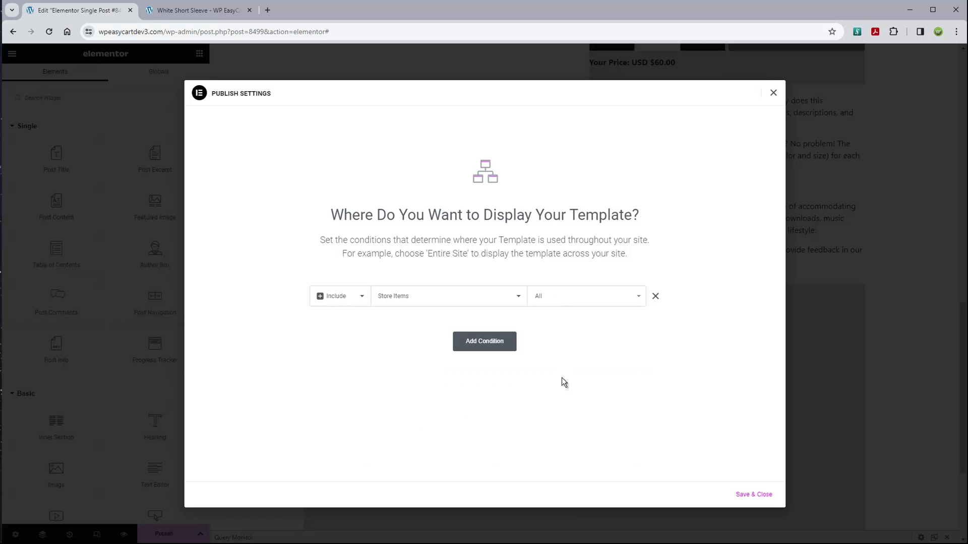
click(754, 494)
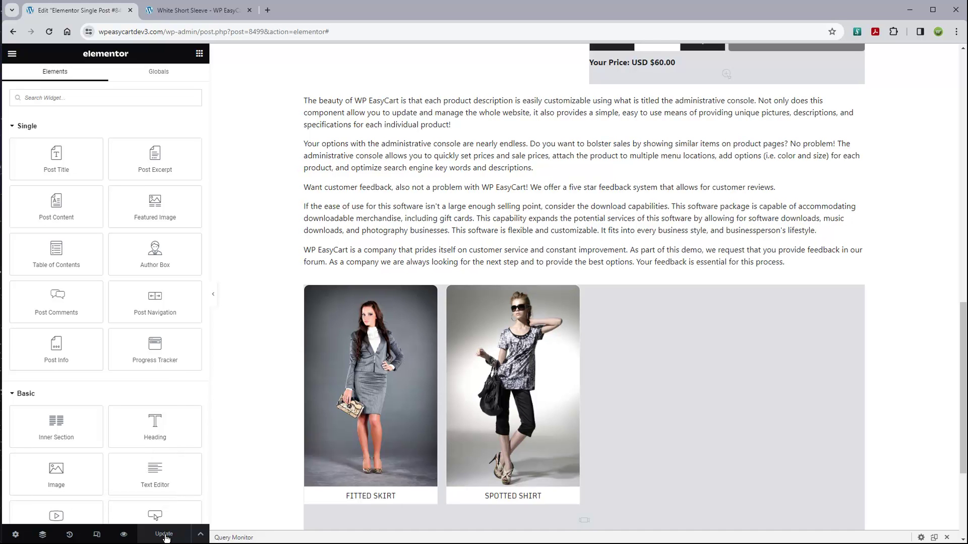
Step: Reload the White Short Sleeve product page and browse its photos to check the template
click(190, 11)
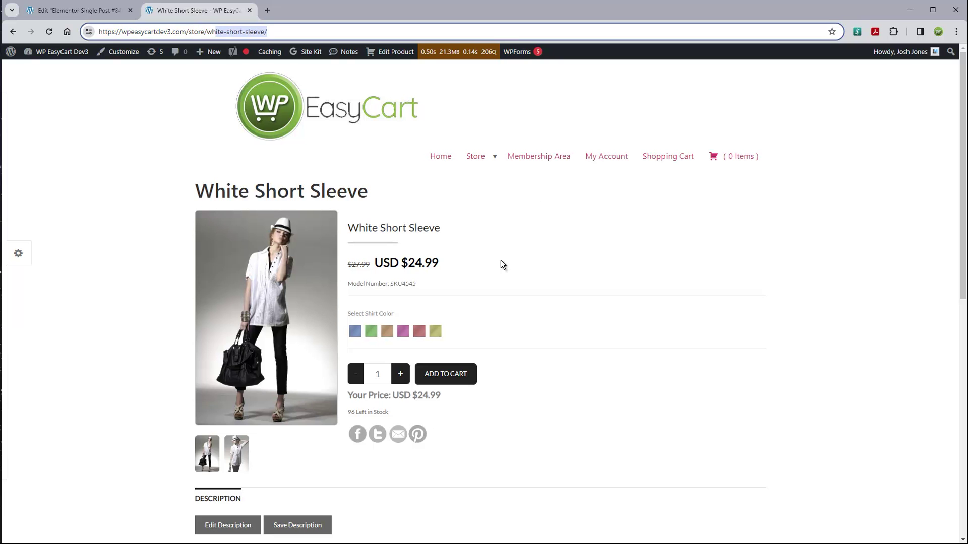
click(50, 31)
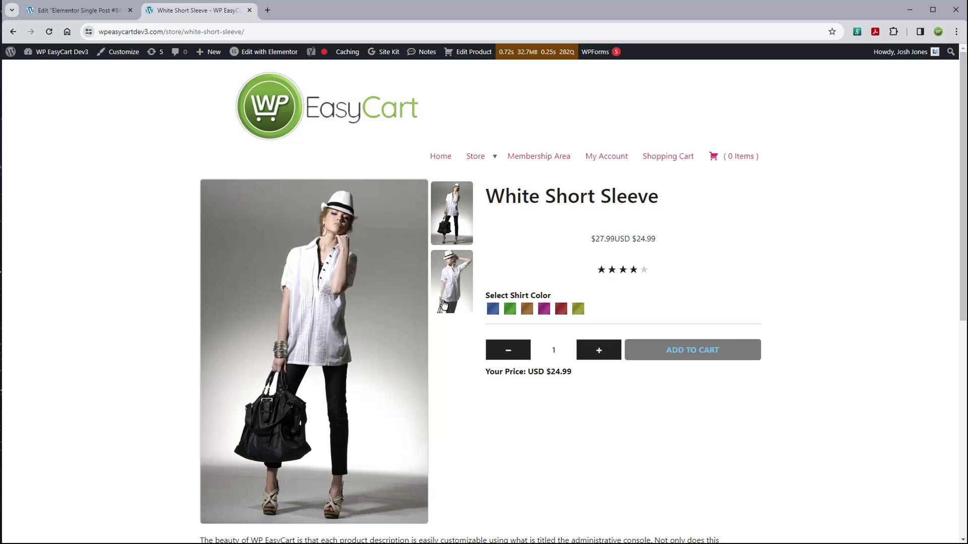
click(450, 281)
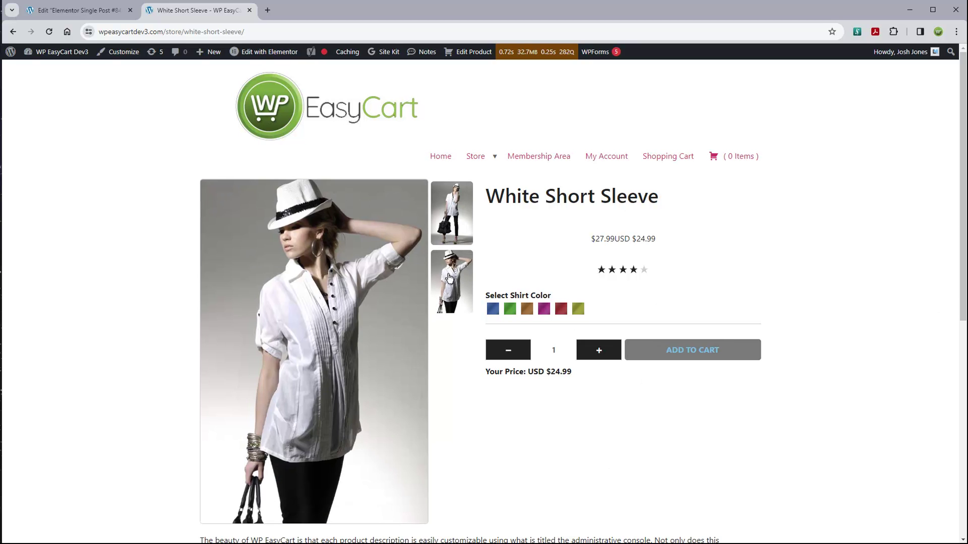
click(450, 211)
scroll(474, 352, down, 6)
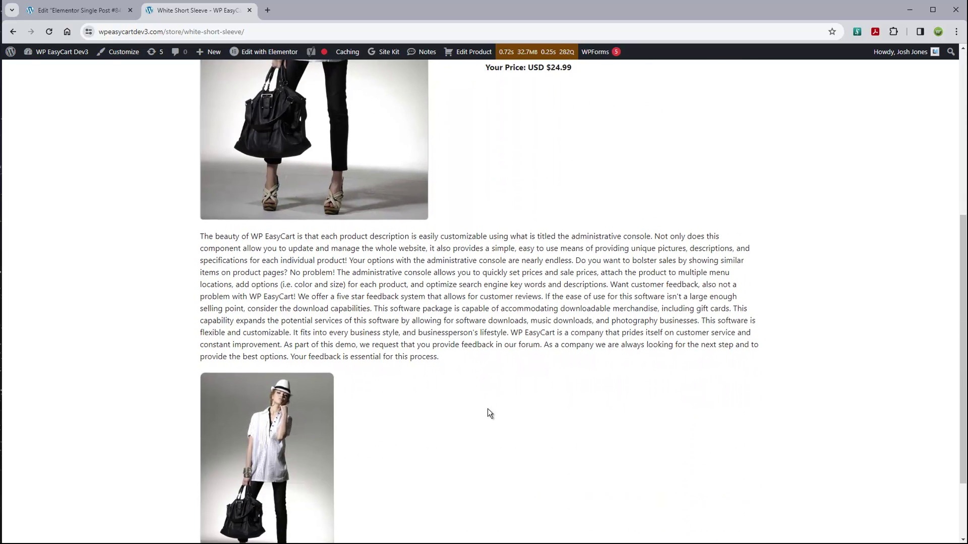
scroll(557, 350, up, 7)
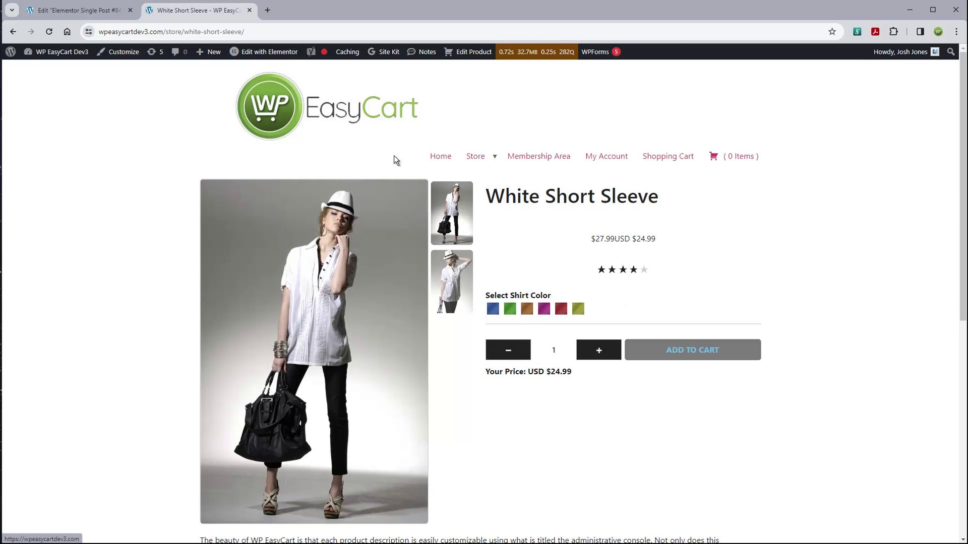
Step: Review the Denim 'n Truck Coat page from the English Store, then return to the template editor
click(100, 12)
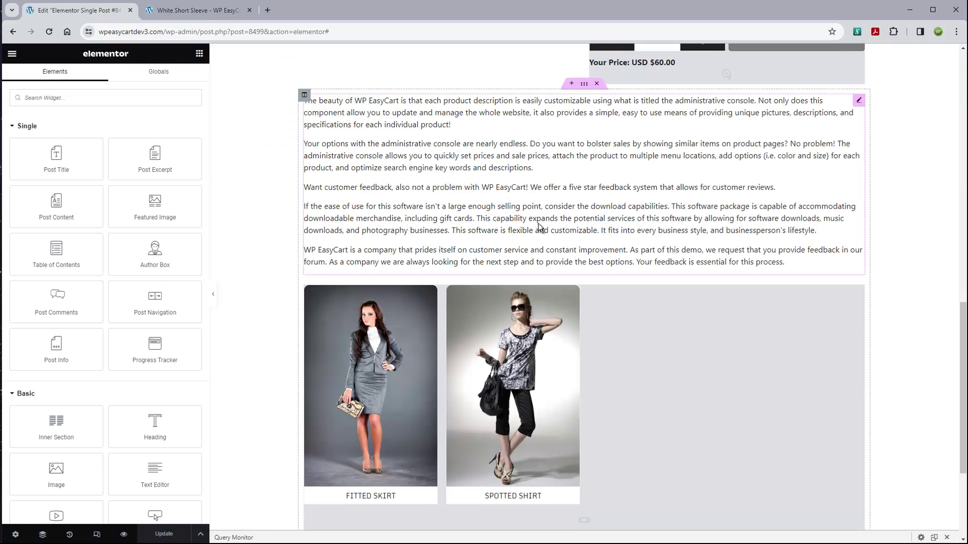
scroll(520, 185, up, 8)
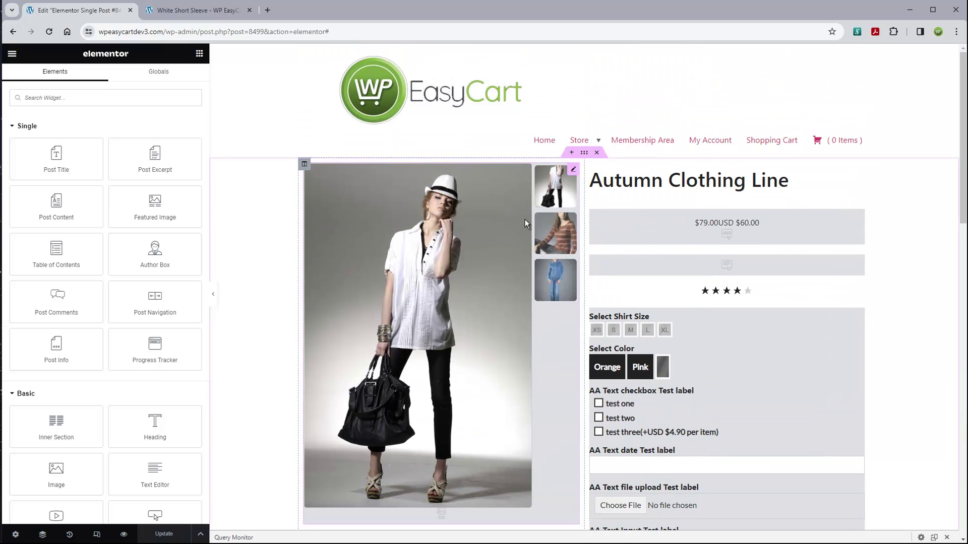
click(166, 10)
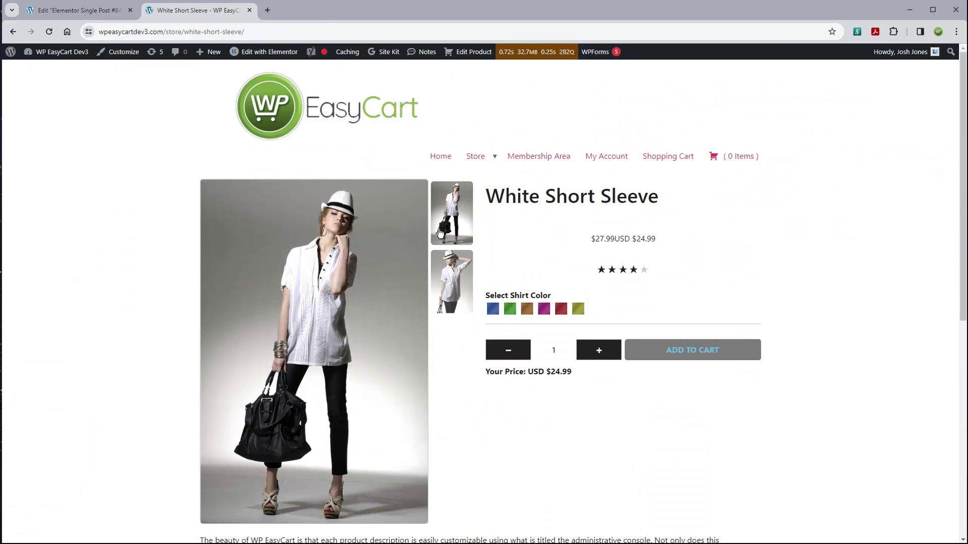
mouse_move(475, 157)
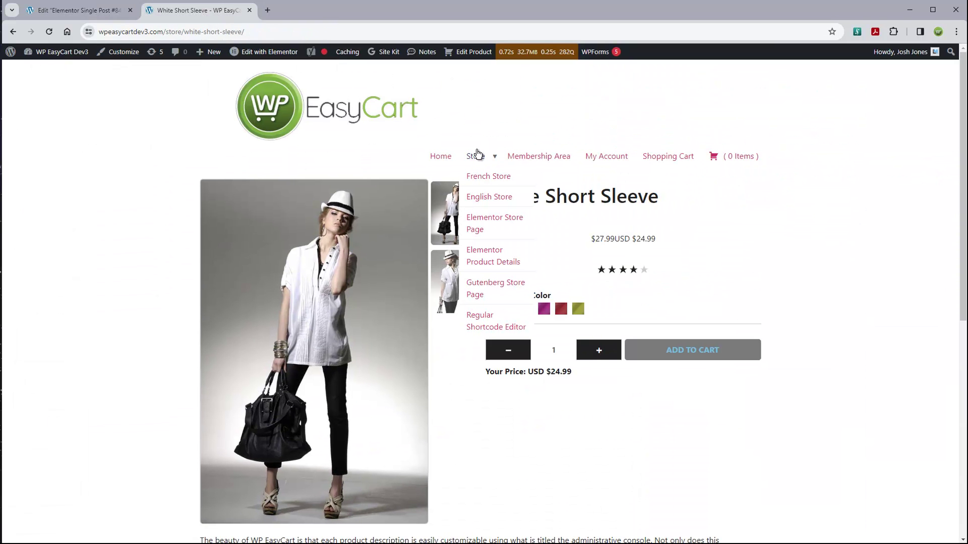
click(487, 198)
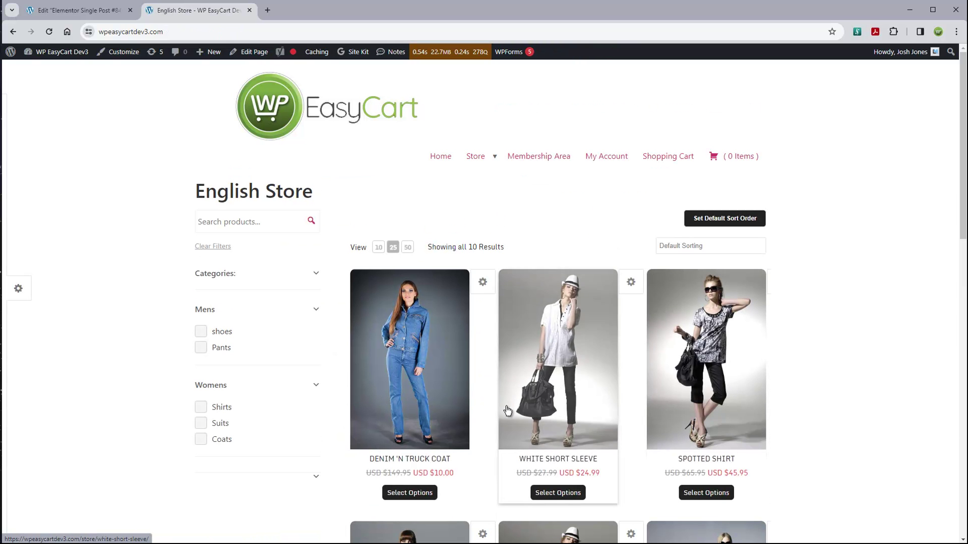
click(409, 373)
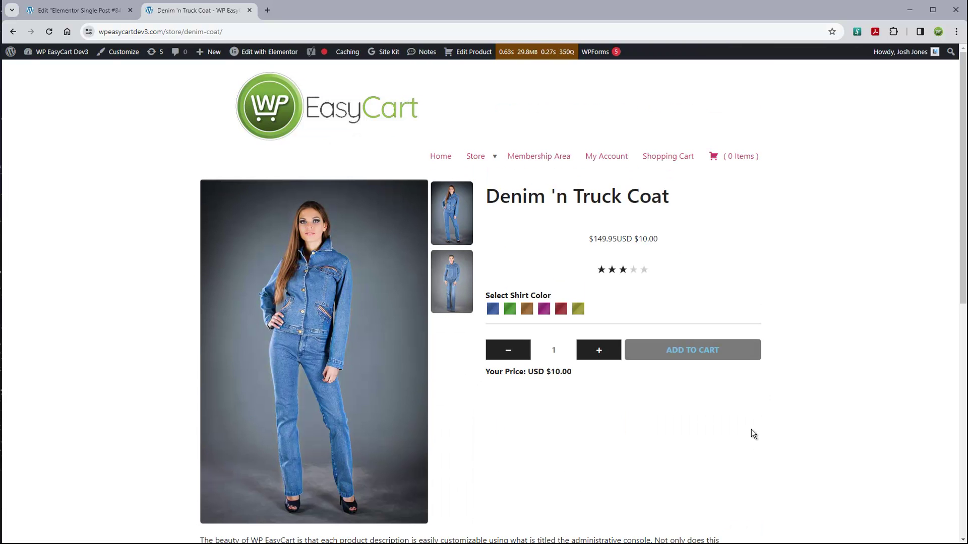
scroll(757, 424, down, 9)
scroll(757, 425, up, 5)
scroll(757, 425, up, 4)
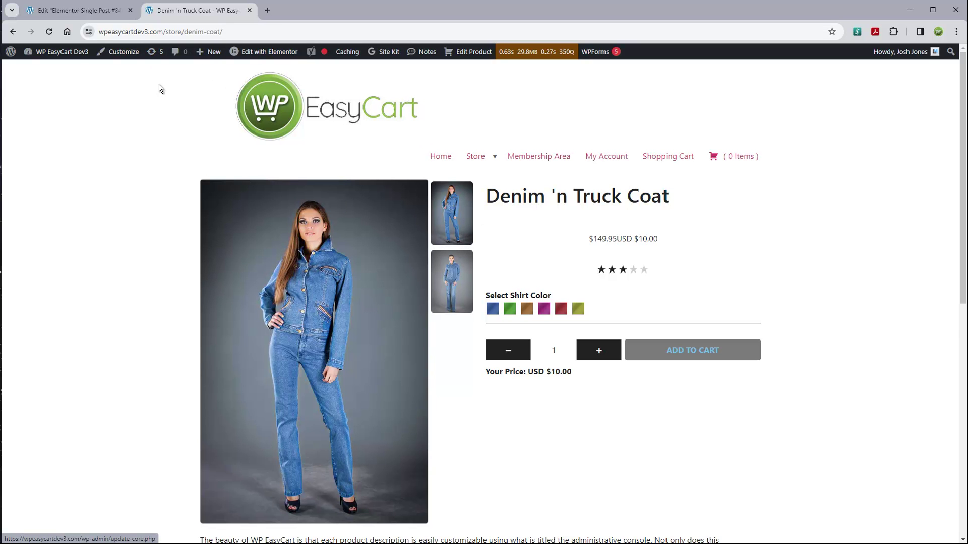
click(103, 11)
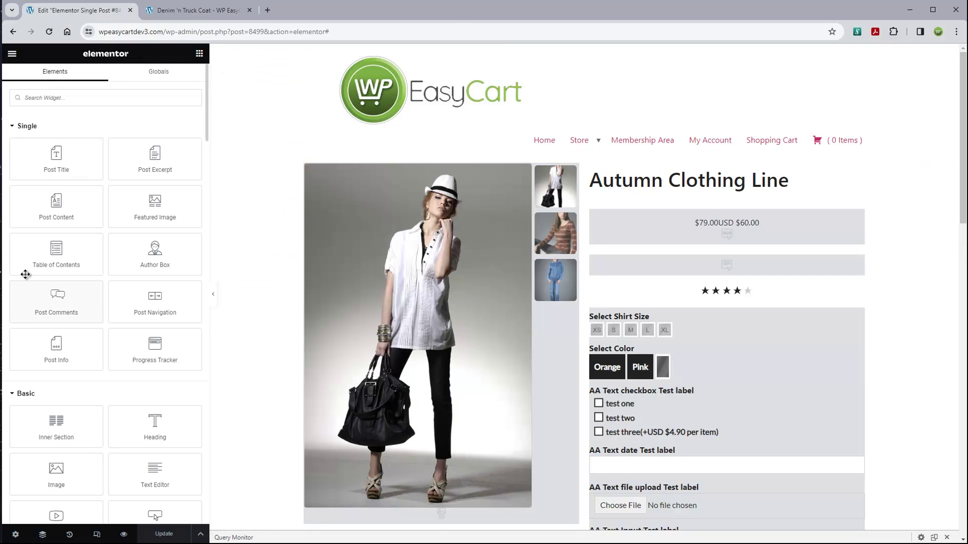
Step: Exit the Elementor editor and open the Theme Builder's Single Post templates overview
click(12, 54)
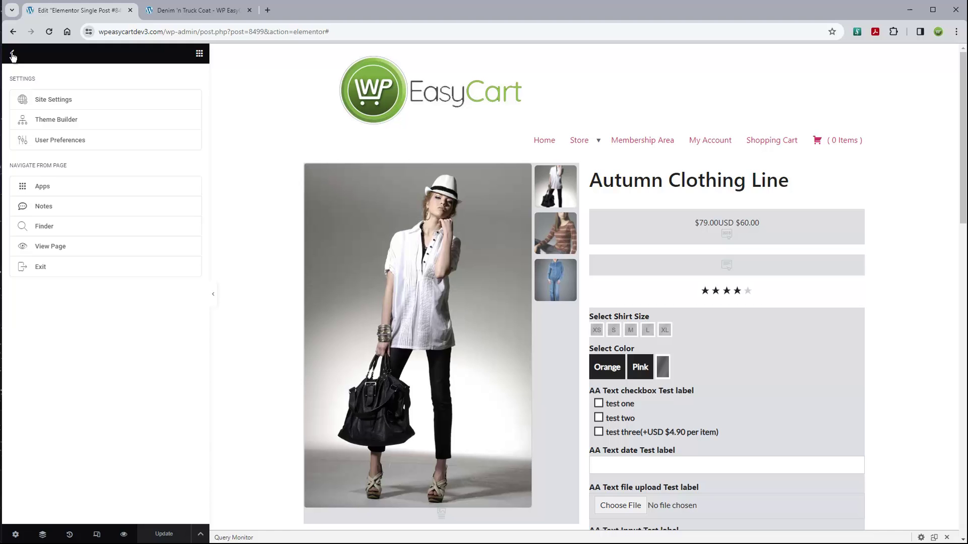
click(37, 268)
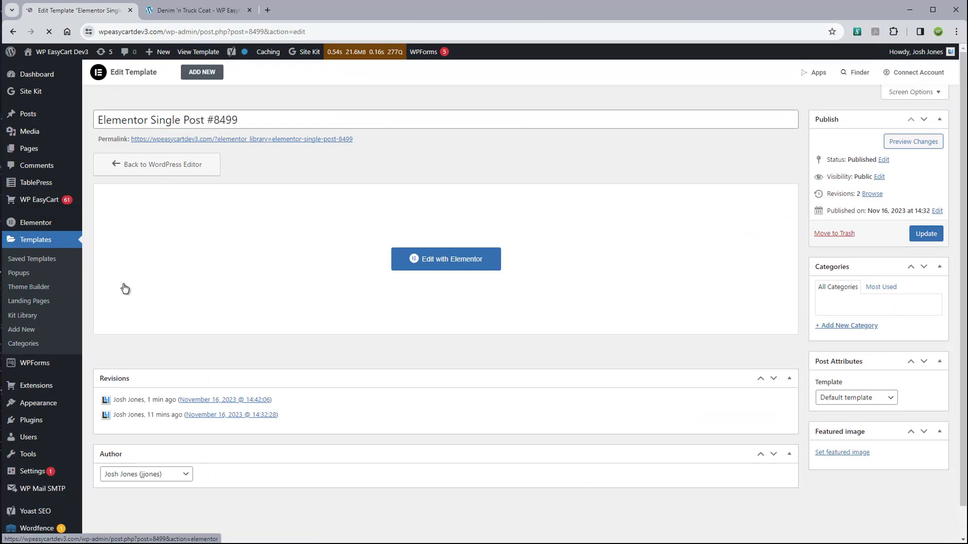
click(26, 263)
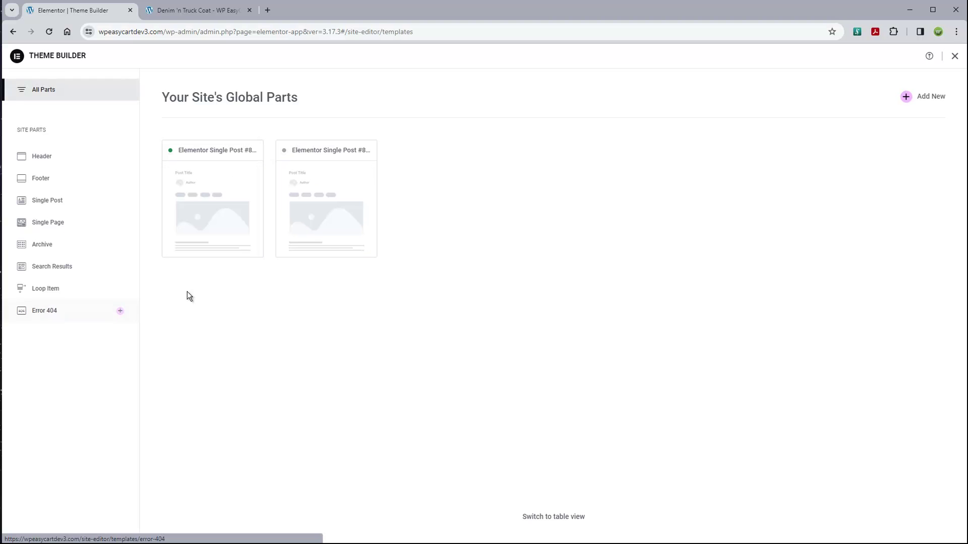
mouse_move(318, 212)
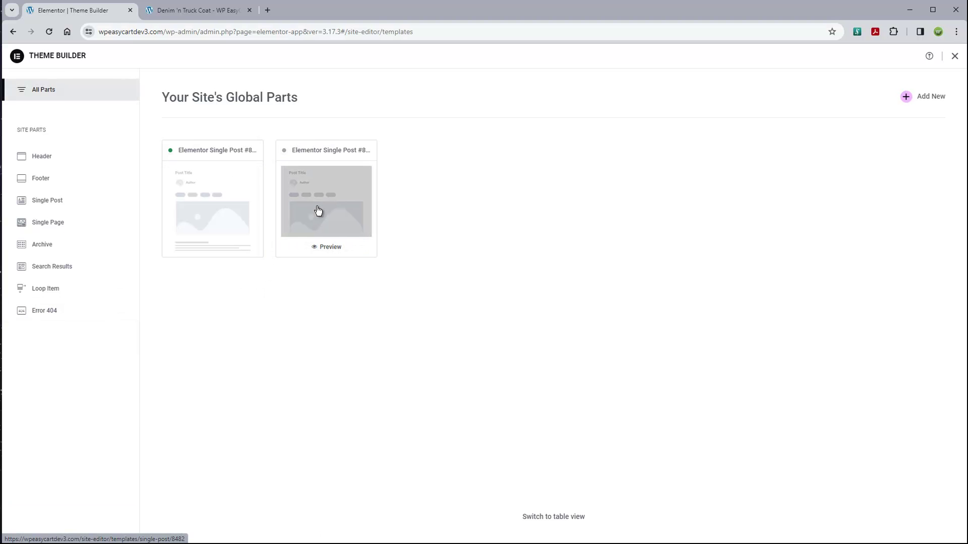
click(337, 246)
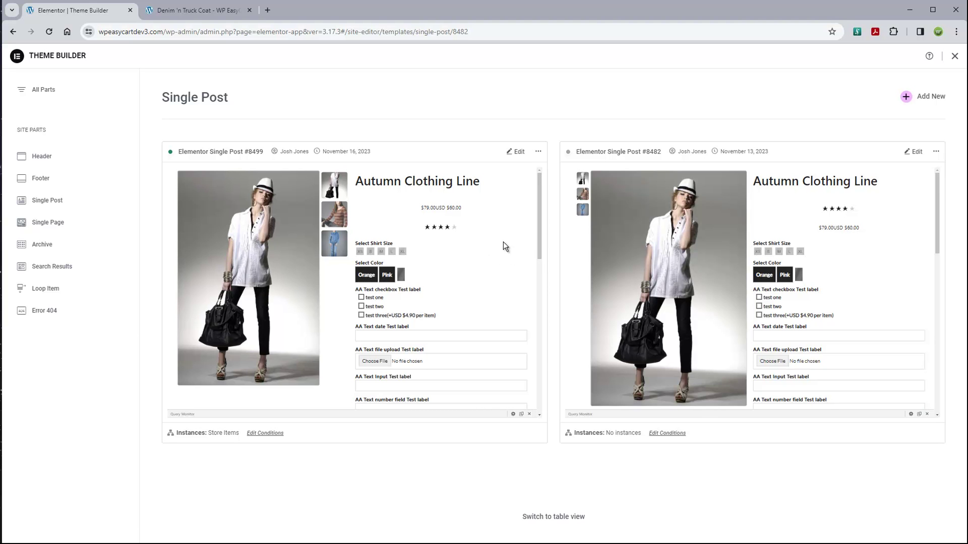
Step: Move the unused Single Post template #8482 to the trash
click(936, 151)
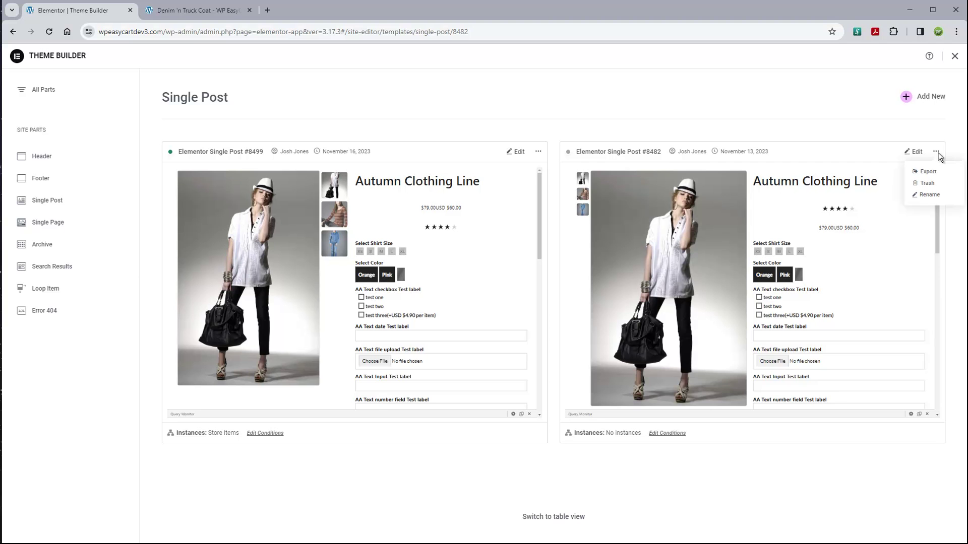
click(929, 184)
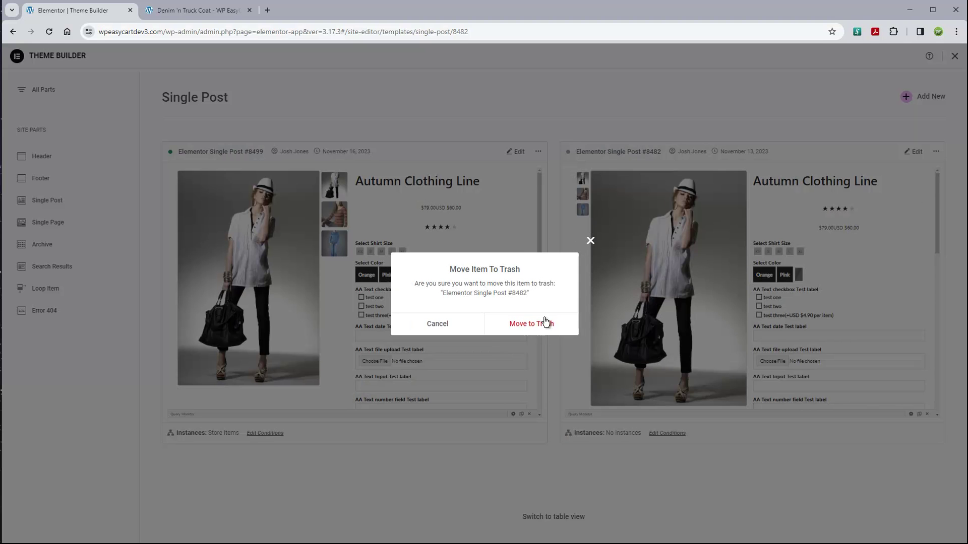
click(537, 328)
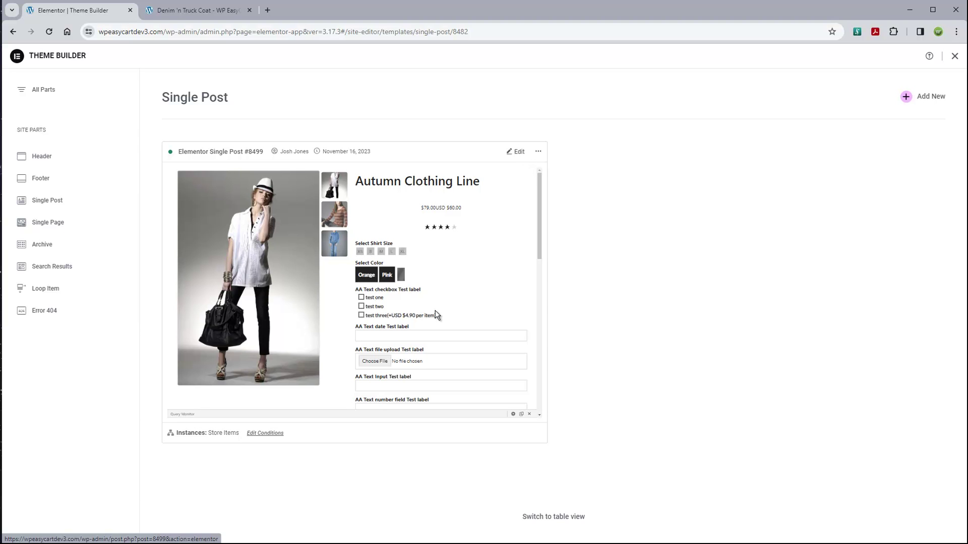
Step: Change template #8499's display condition from Store Items to In Tag, leaving the tag unchosen
click(263, 434)
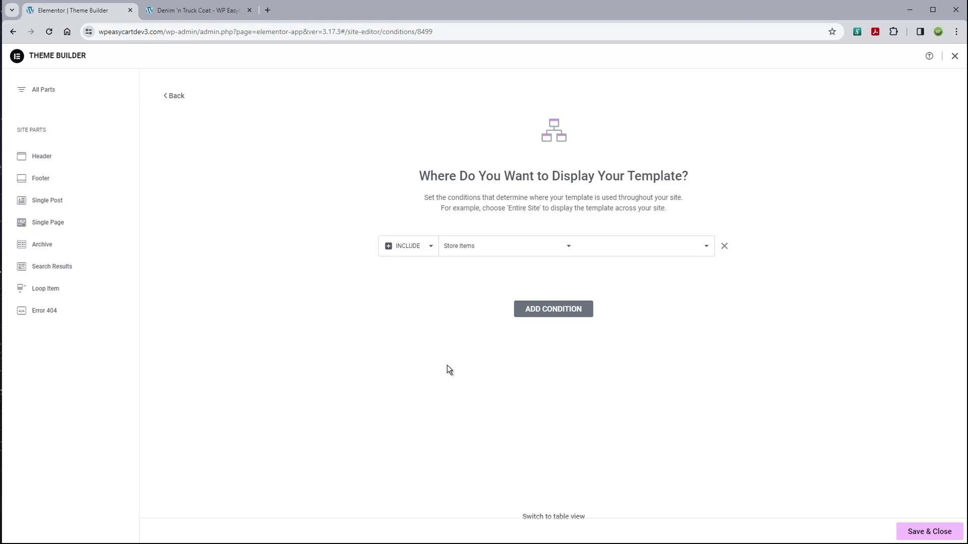
click(567, 247)
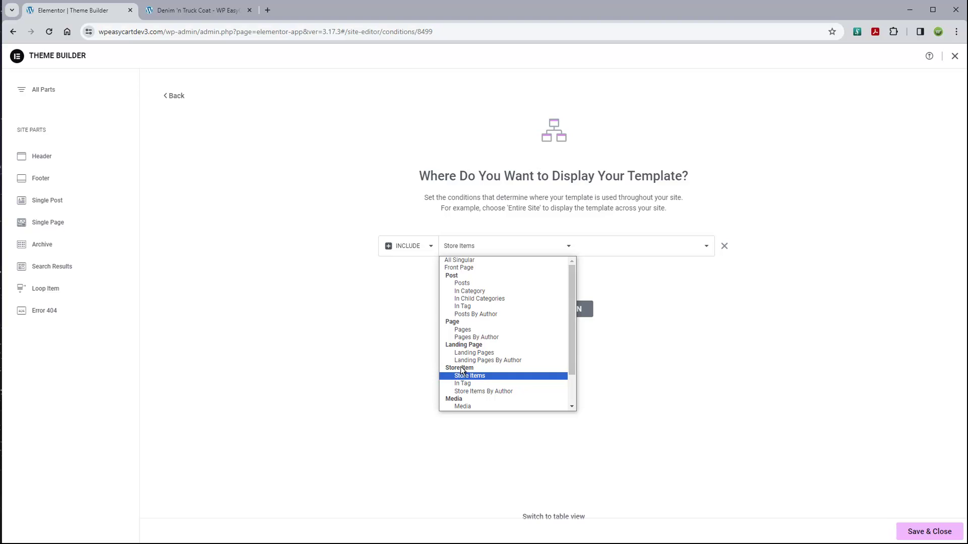
click(468, 384)
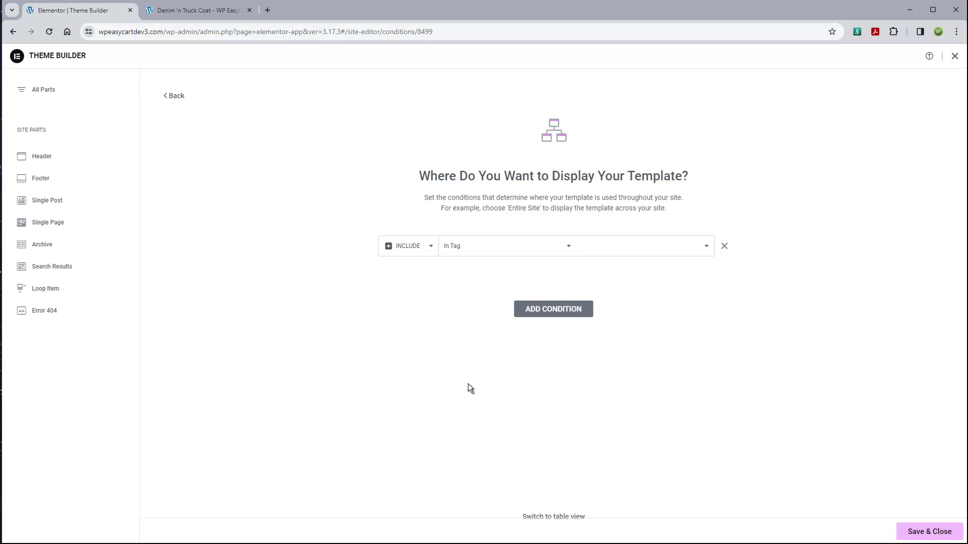
click(598, 253)
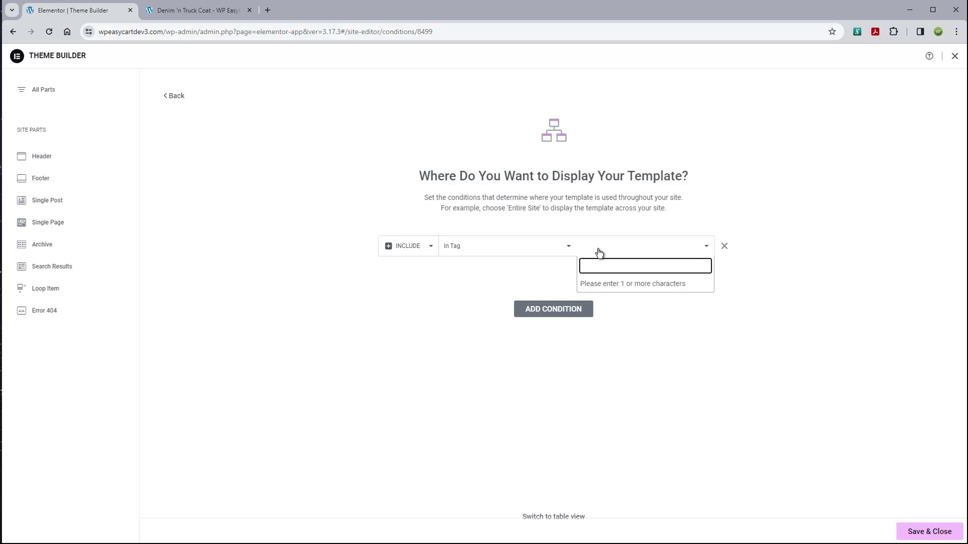
click(162, 10)
Step: Open WP EasyCart's Manage Product Categories page via the Dashboard and review the 9 categories
mouse_move(60, 51)
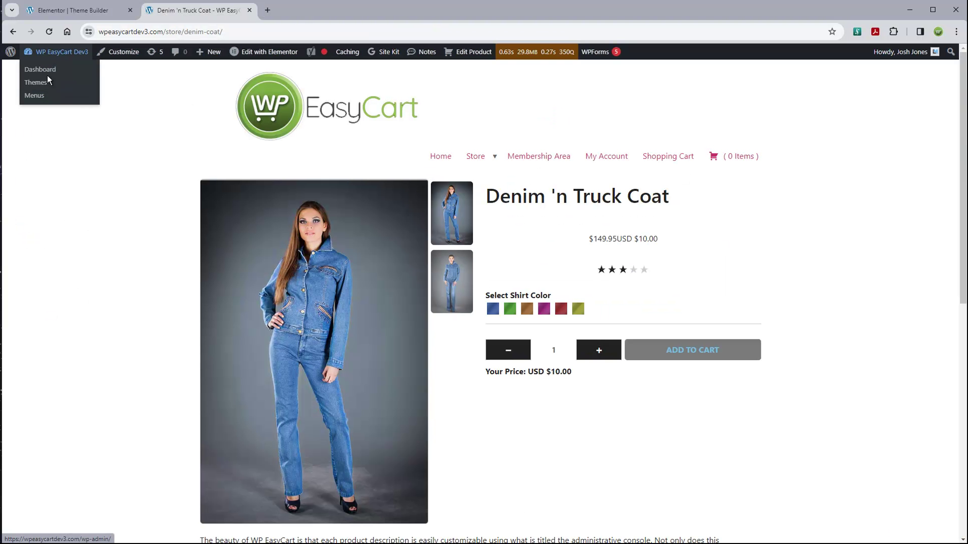
click(76, 76)
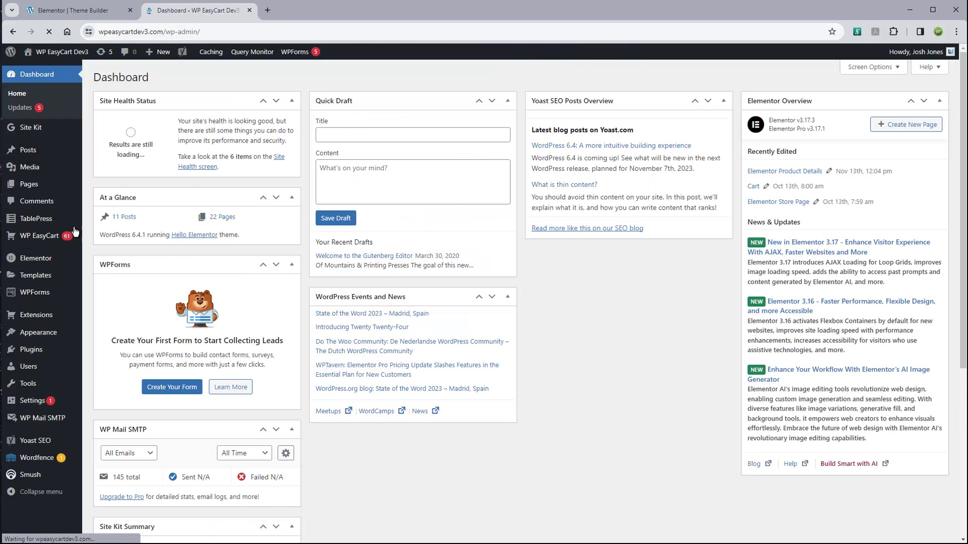
mouse_move(48, 243)
click(104, 265)
click(115, 368)
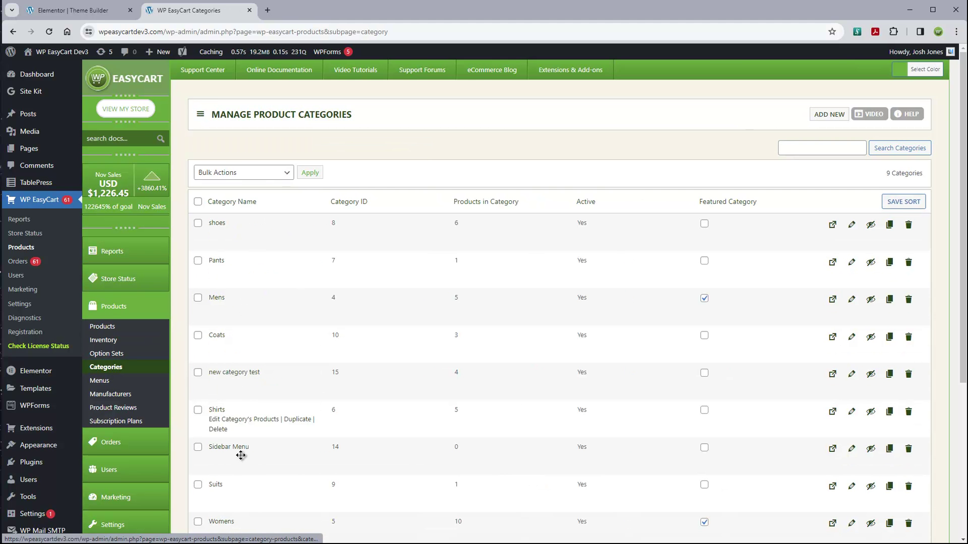
scroll(259, 438, down, 4)
scroll(257, 259, up, 4)
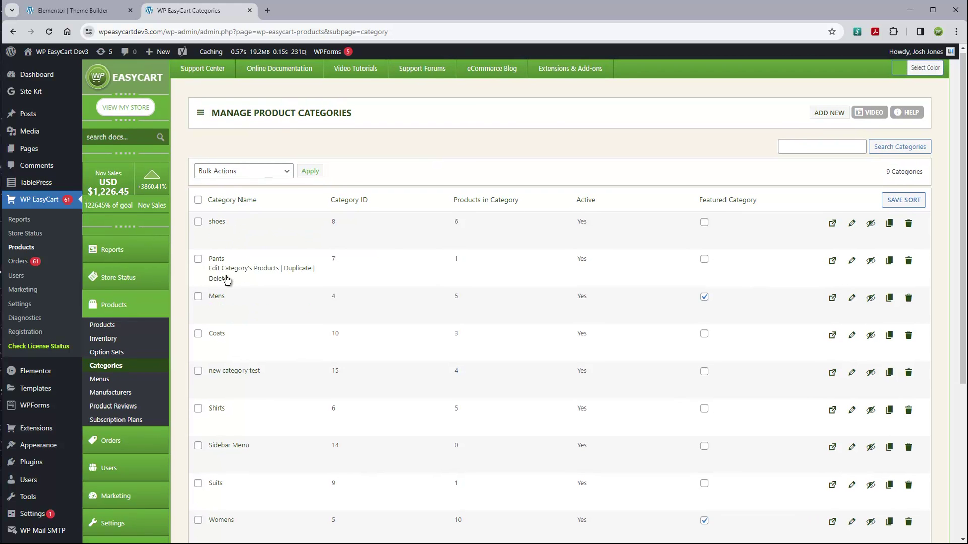
Step: Set the first In Tag display condition to the Womens tag
click(89, 13)
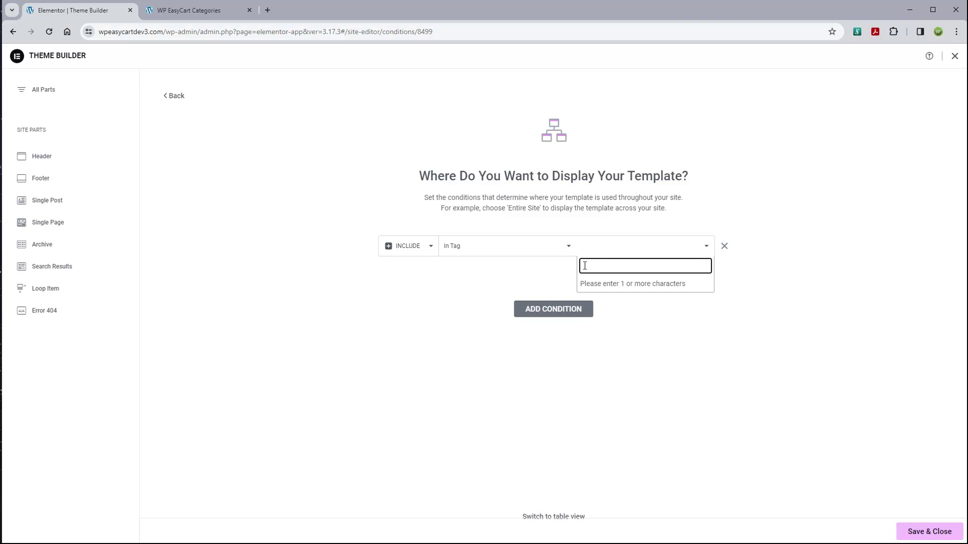
text(wom)
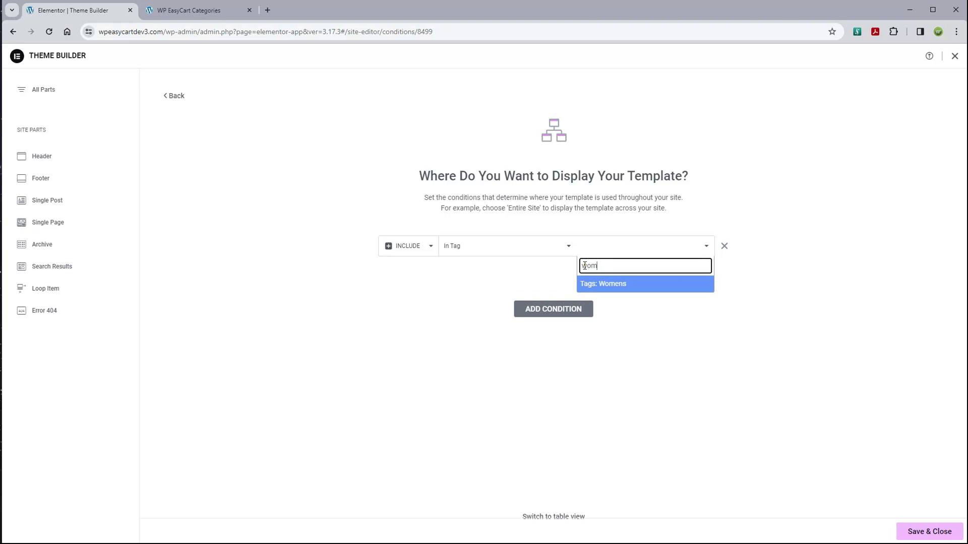
click(621, 289)
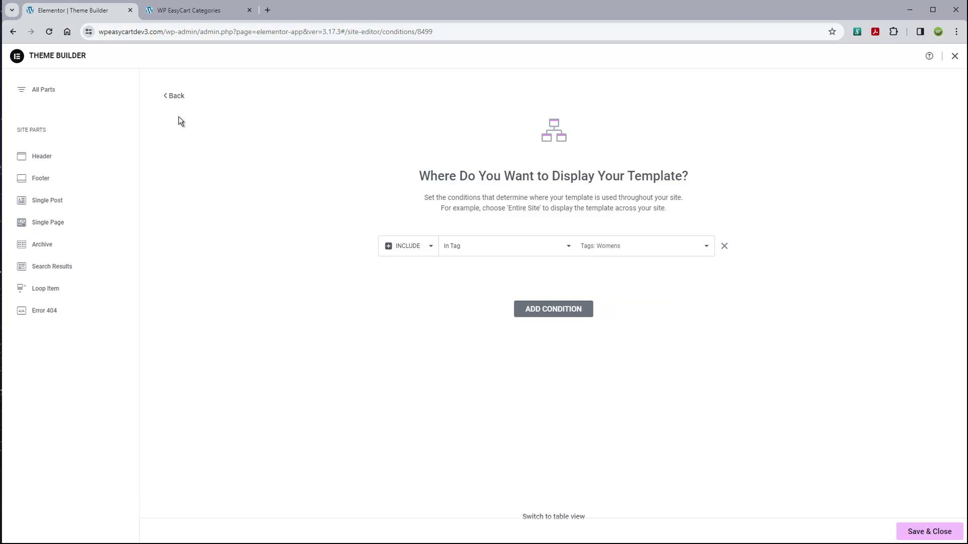
click(189, 10)
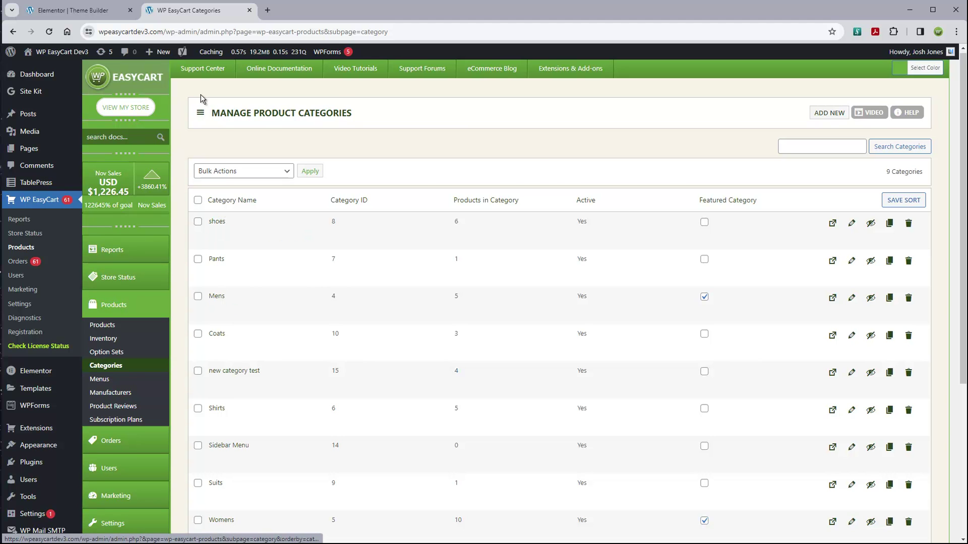
click(105, 13)
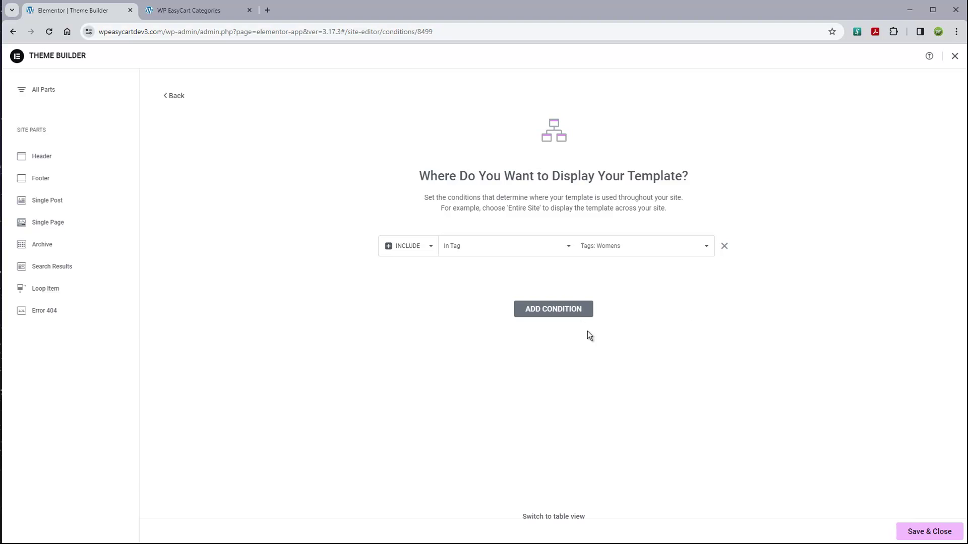
Step: Add a second In Tag condition set to the Shirts tag
click(568, 310)
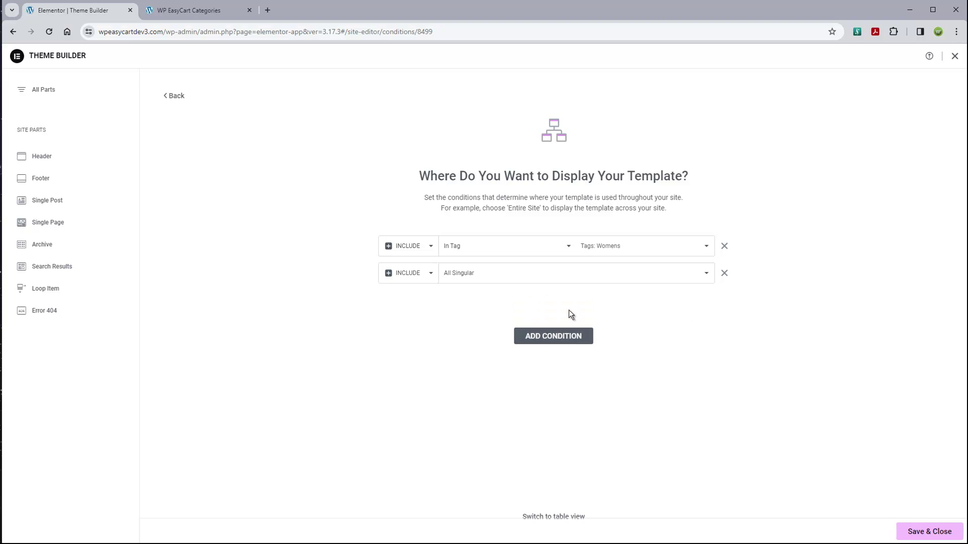
click(710, 274)
click(477, 409)
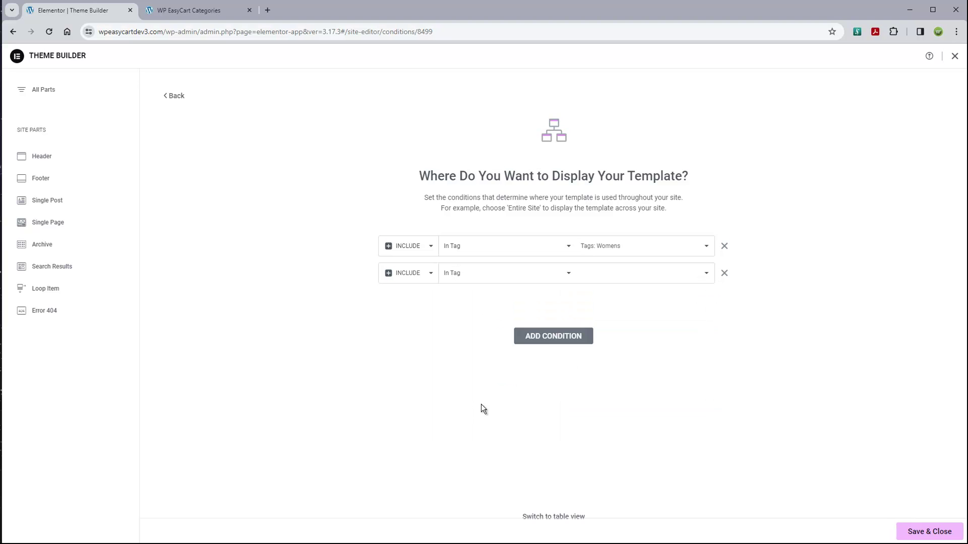
click(604, 275)
text(shi)
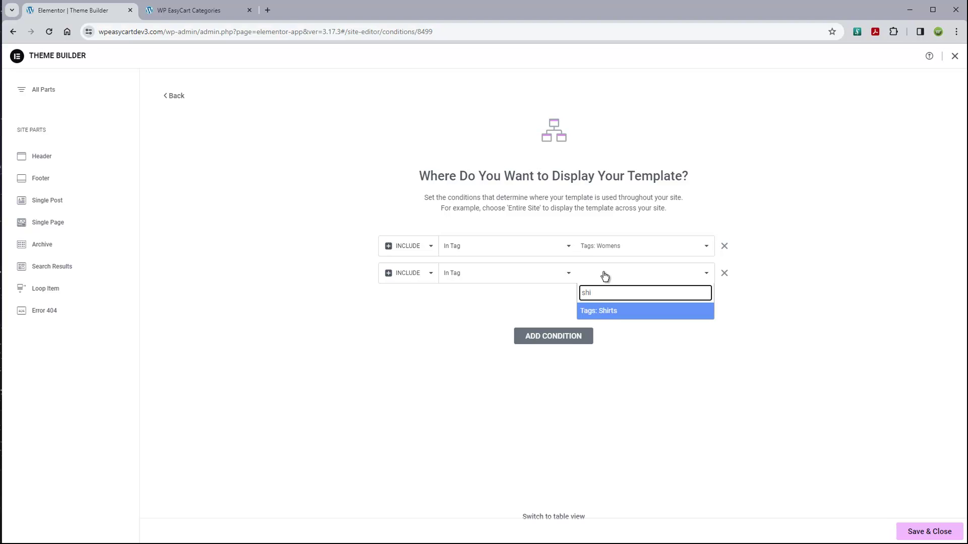
click(606, 311)
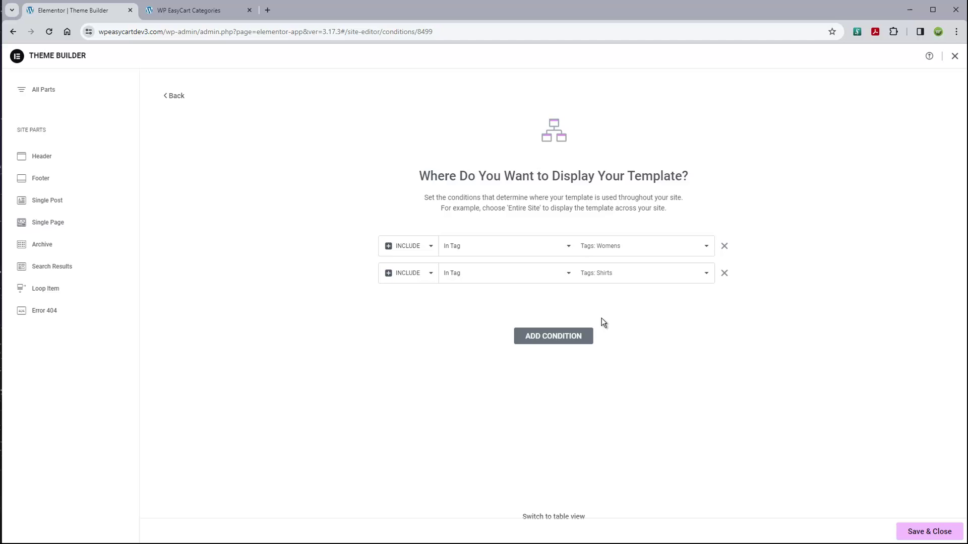
click(201, 10)
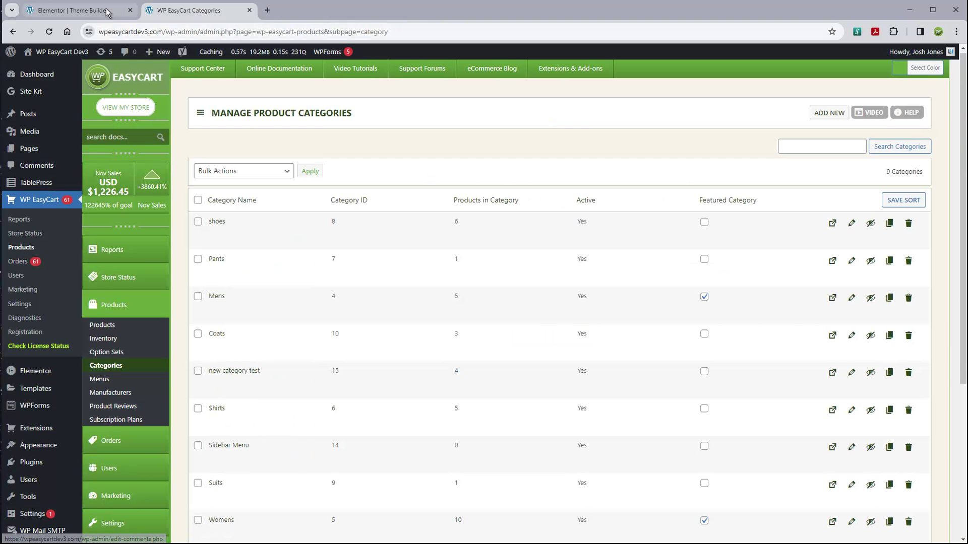
click(76, 10)
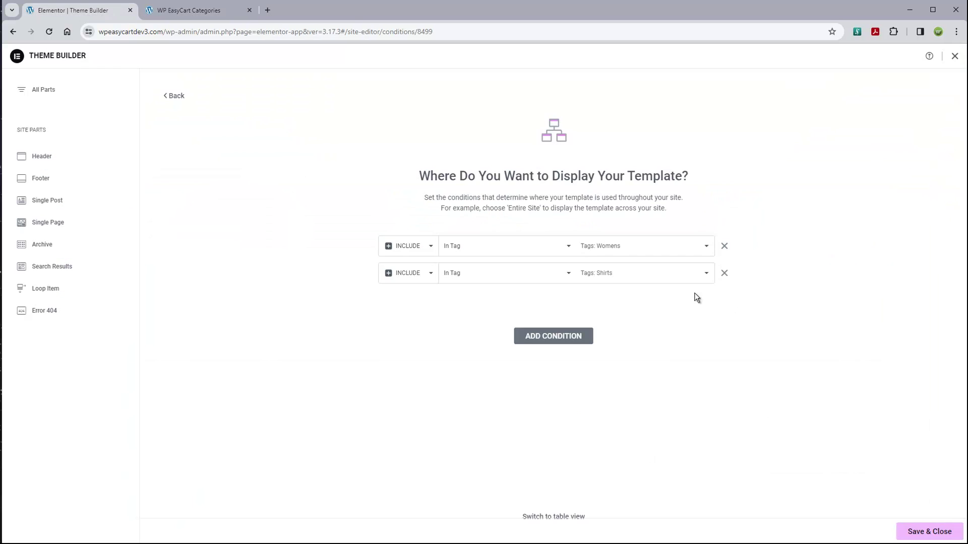
Step: Save the Womens and Shirts conditions, then view the AA Test Heather Shirt product page
click(913, 530)
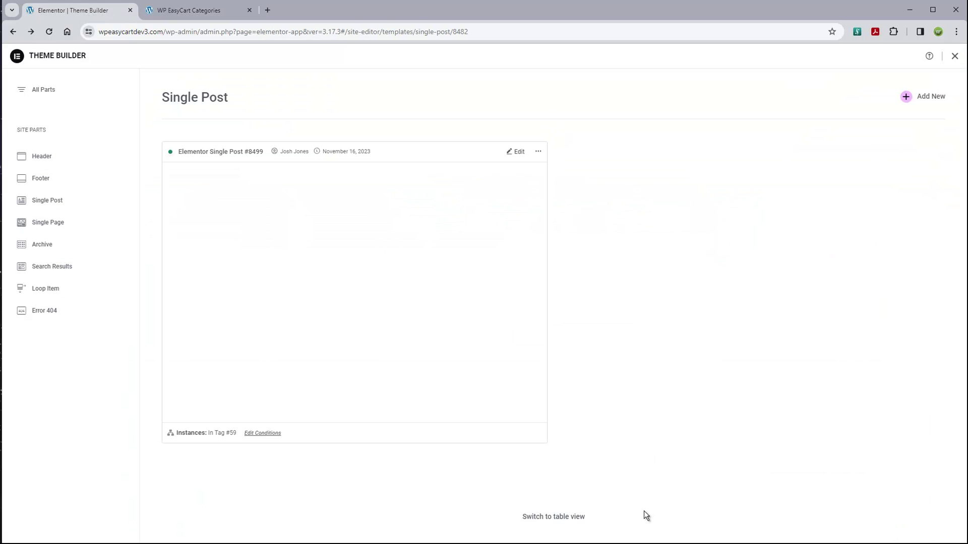
click(189, 10)
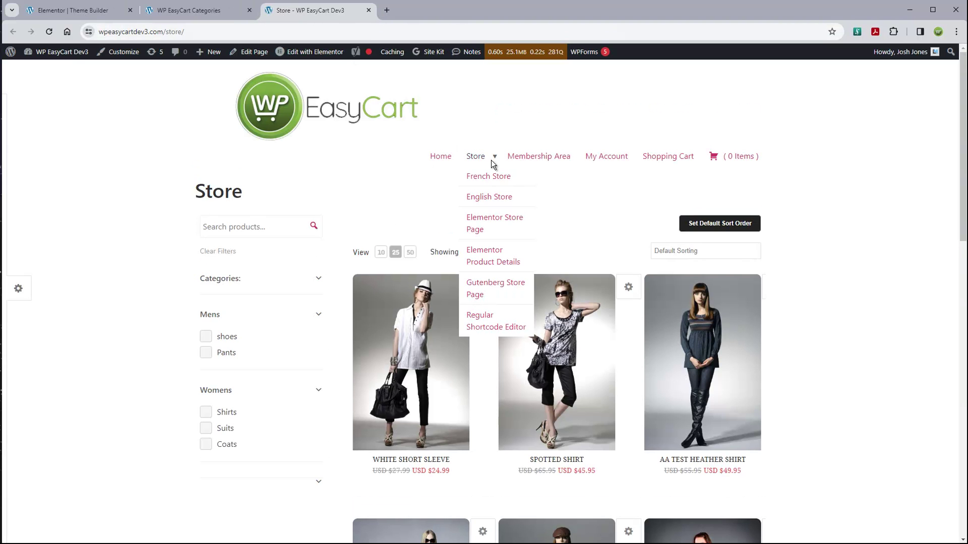
mouse_move(492, 157)
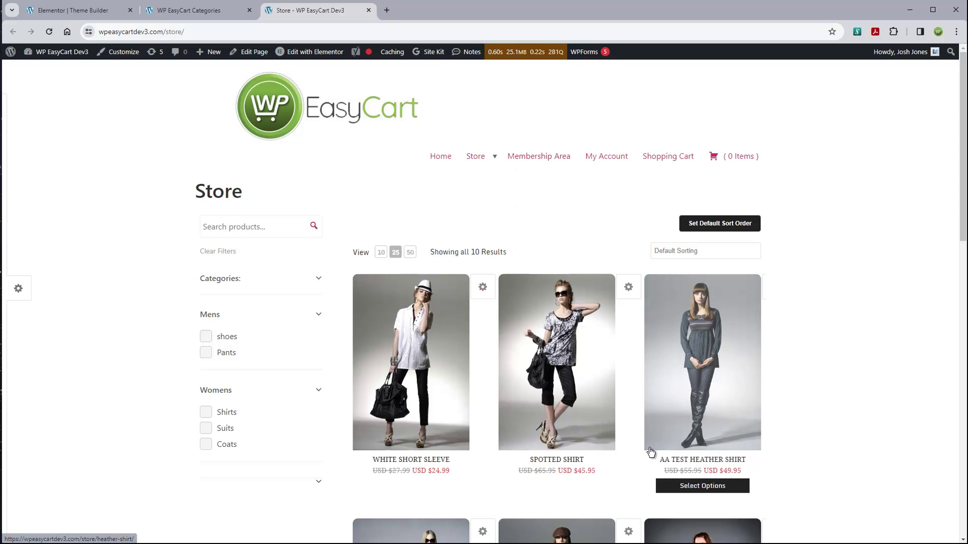
click(693, 341)
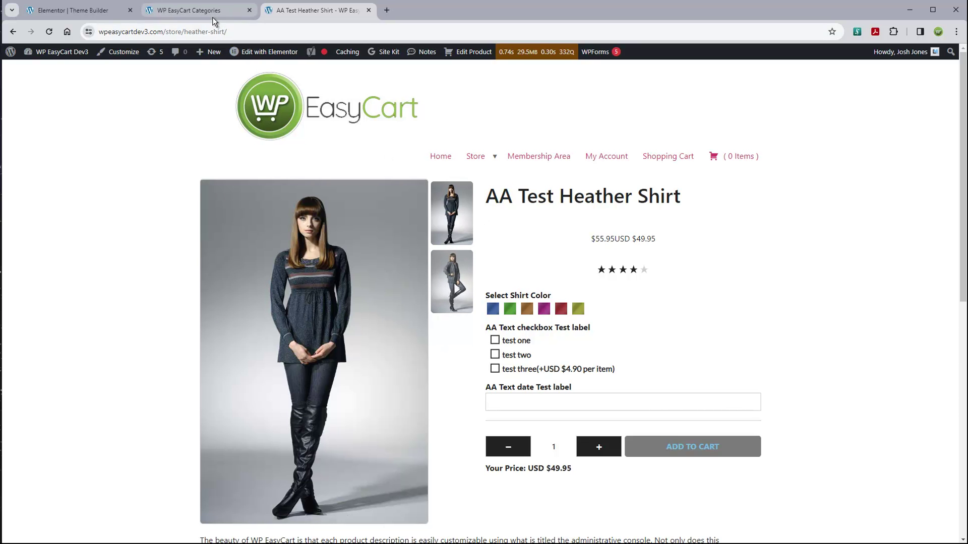
click(192, 11)
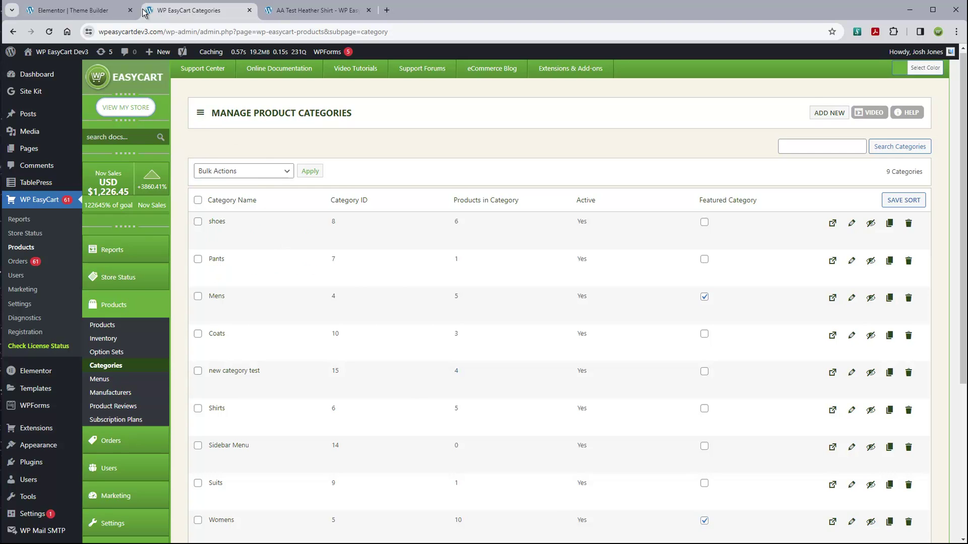
key(ctrl+shift+Tab)
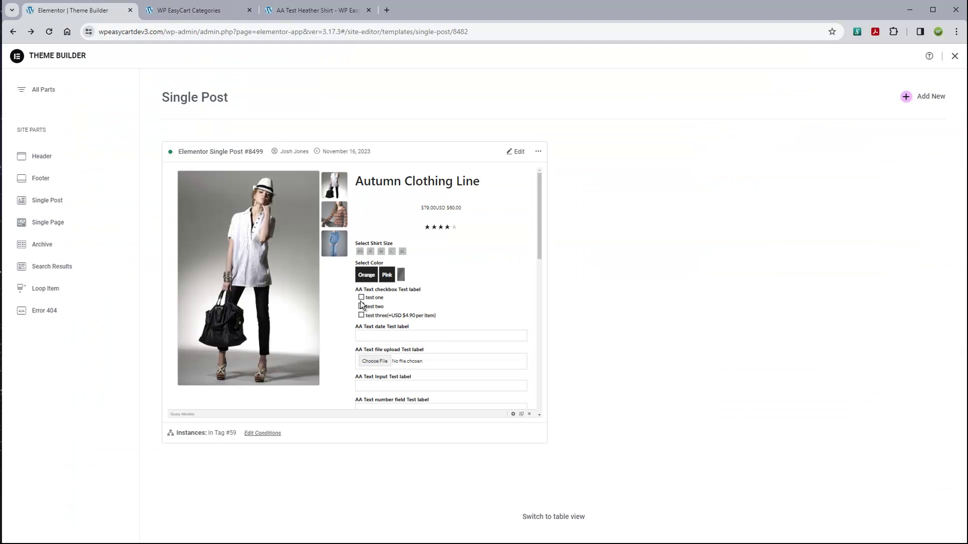
Step: Reopen Single Post #8499 in Elementor and scroll the canvas to the product description
click(262, 435)
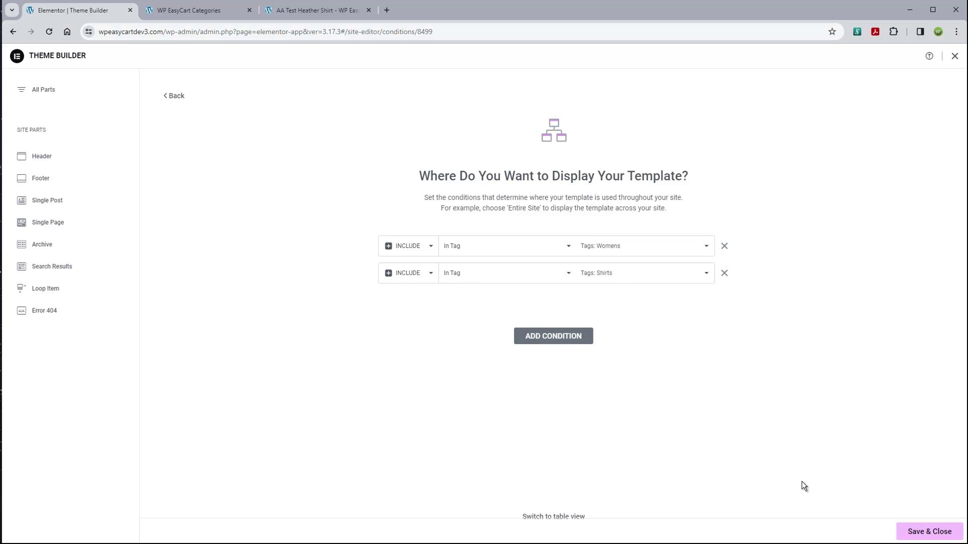
click(173, 96)
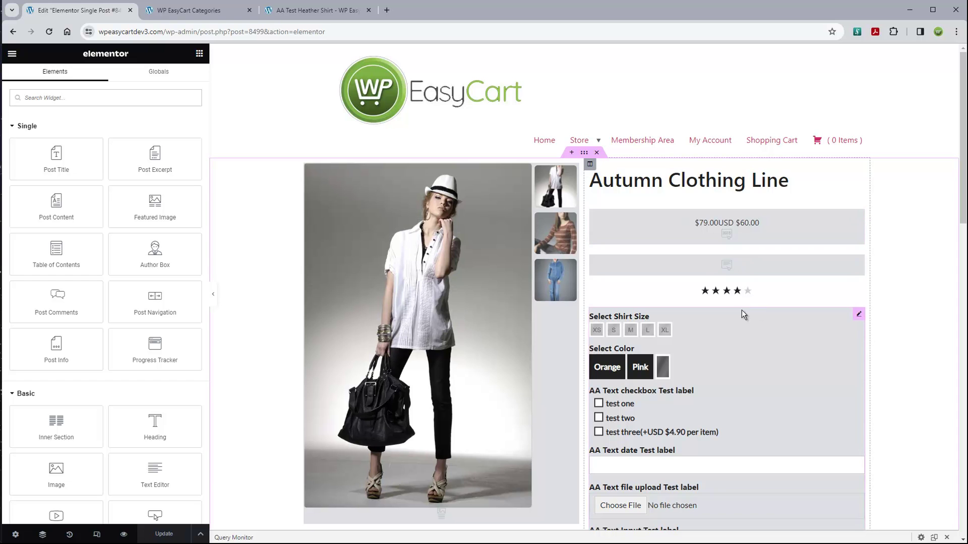
text(eas)
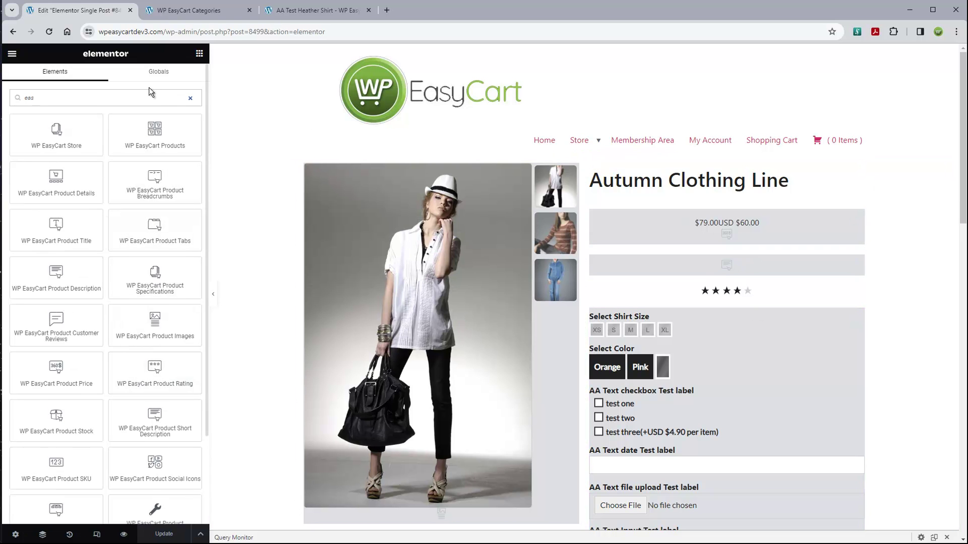
key(BackSpace)
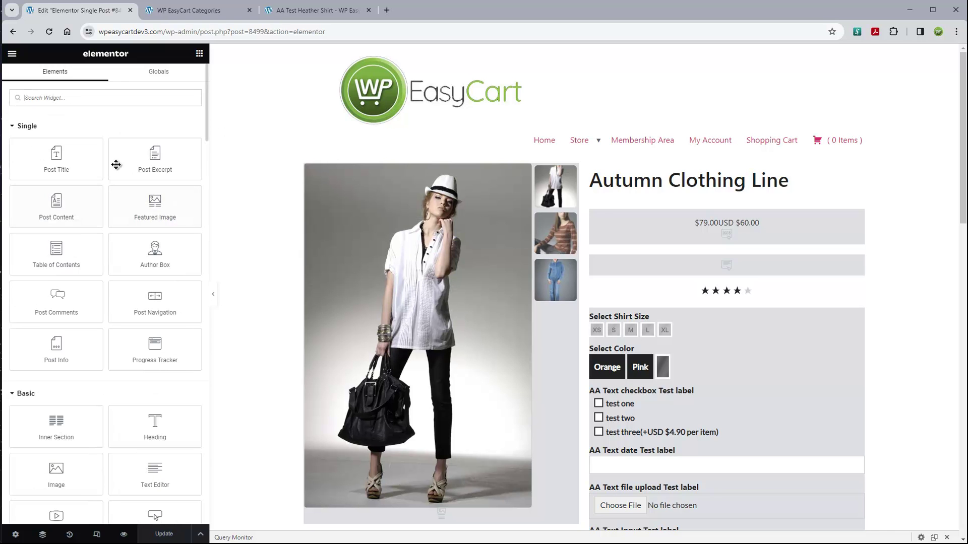
scroll(91, 371, down, 4)
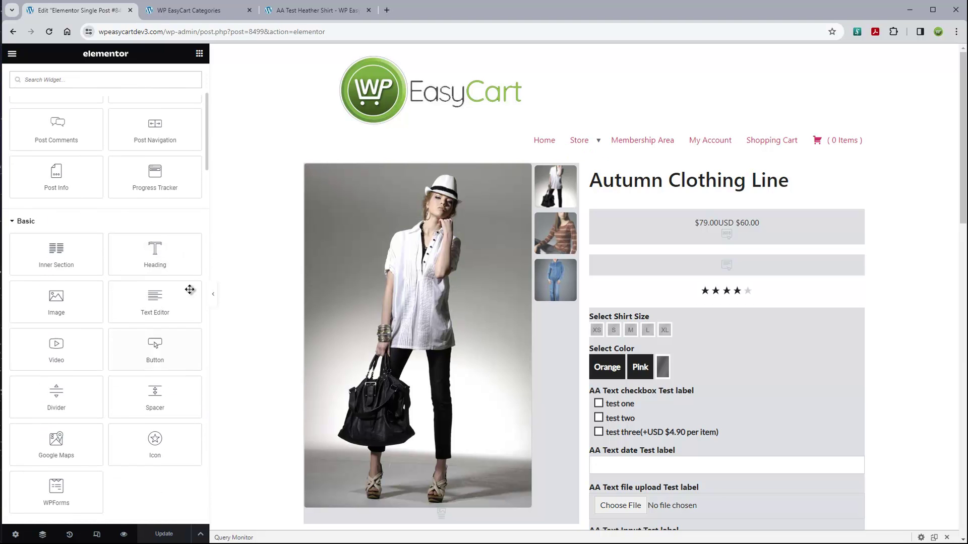
scroll(561, 358, down, 5)
scroll(240, 343, down, 8)
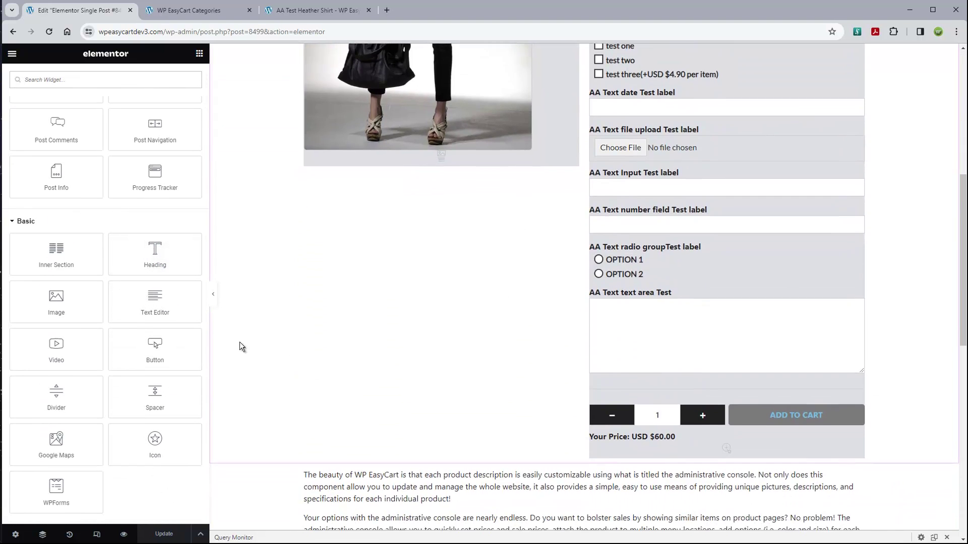
scroll(254, 343, up, 3)
scroll(157, 233, up, 1)
scroll(157, 236, up, 3)
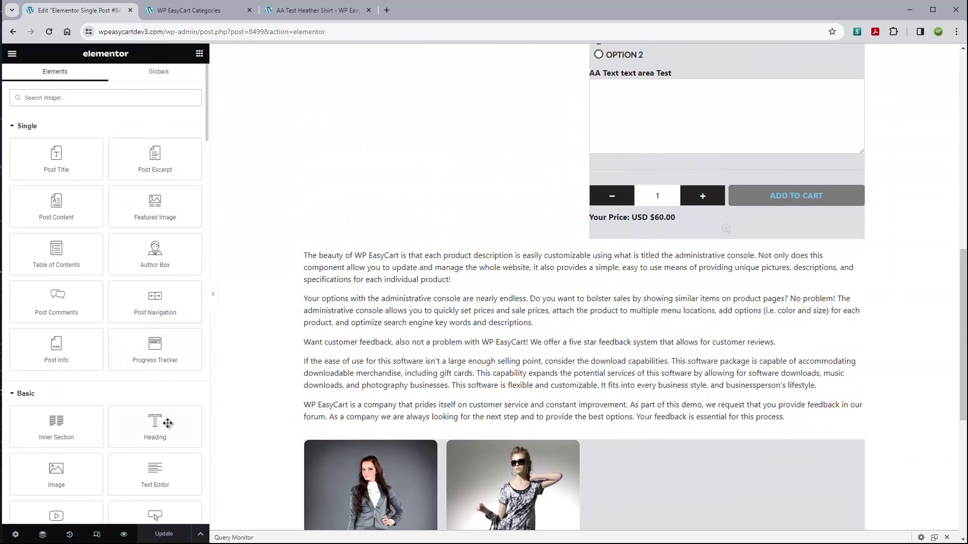
Step: Add a Heading widget reading 'Description' above the product description
drag(156, 428, 336, 253)
drag(517, 257, 300, 264)
text(Description)
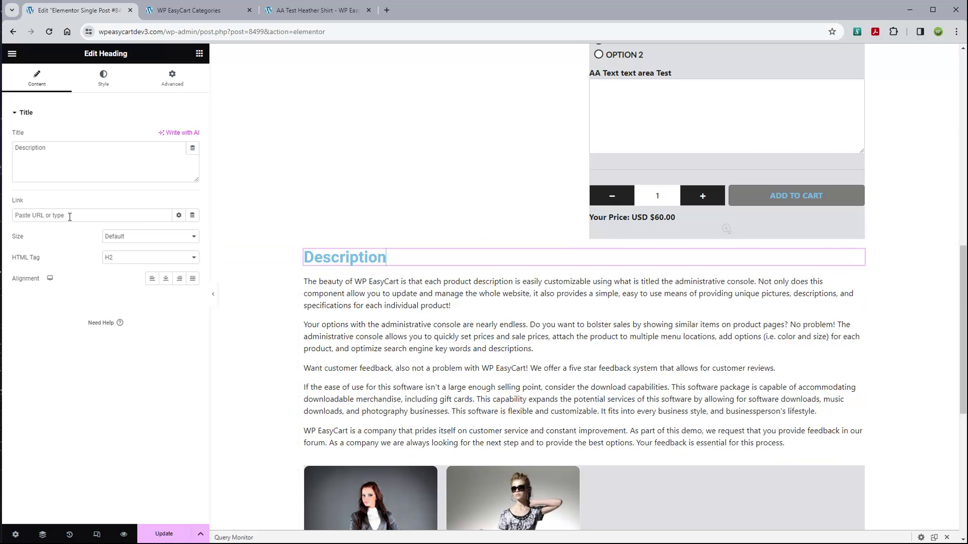
Step: Add a 'featured products' heading above the featured items and save the template
click(196, 58)
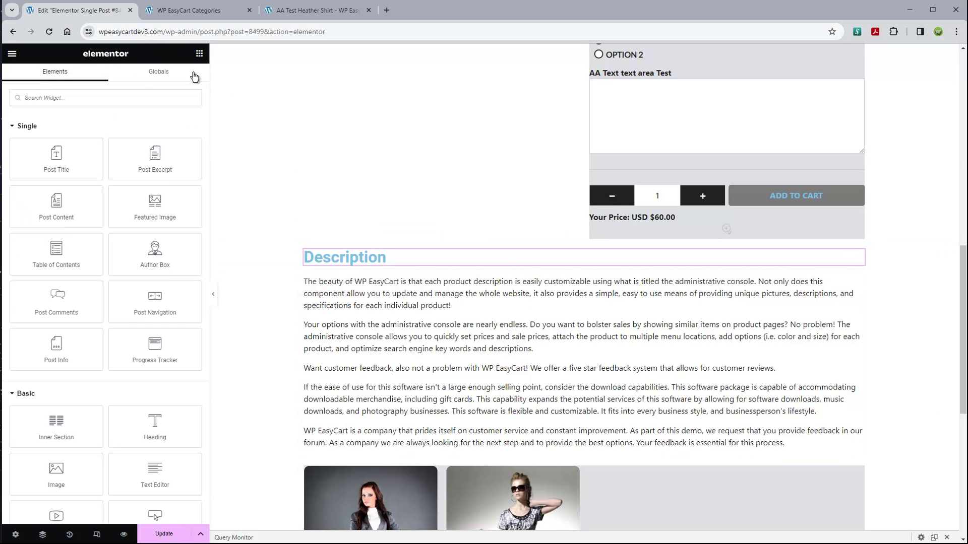
scroll(322, 403, down, 3)
scroll(322, 400, down, 1)
scroll(106, 252, down, 1)
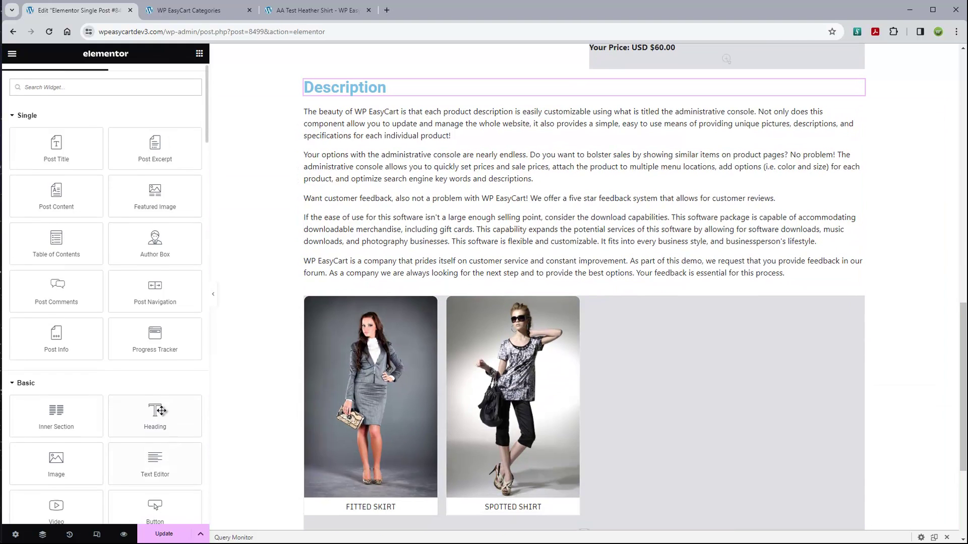
drag(155, 419, 330, 304)
drag(517, 302, 290, 302)
text(featured)
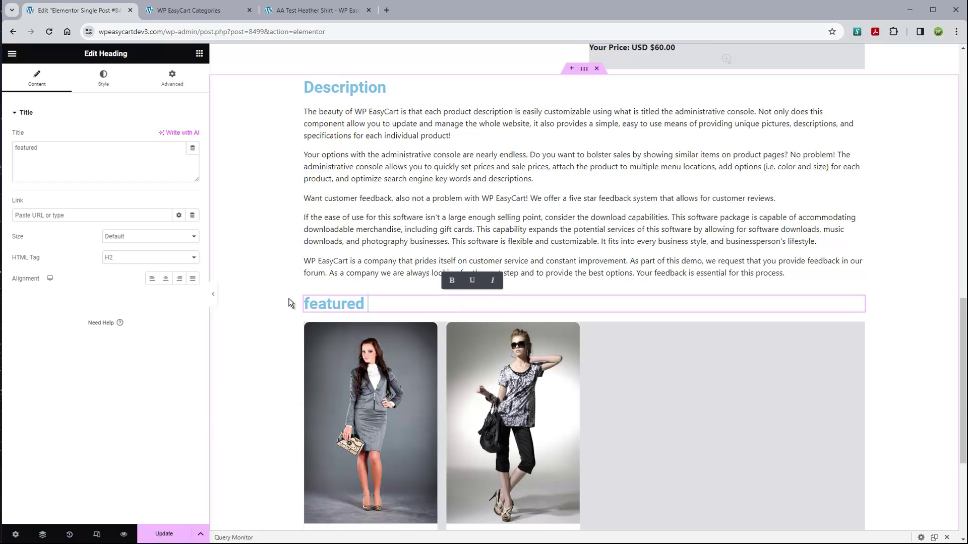
text( products)
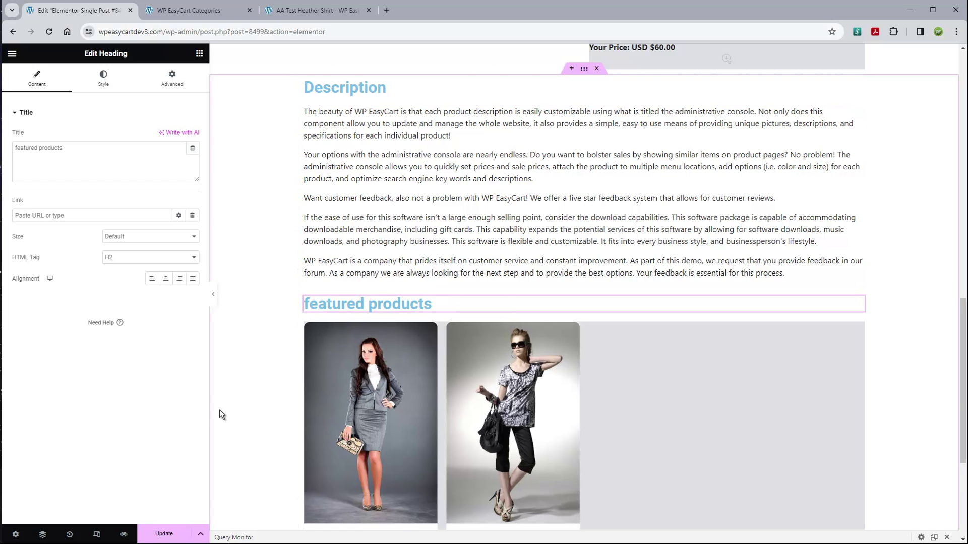
click(164, 534)
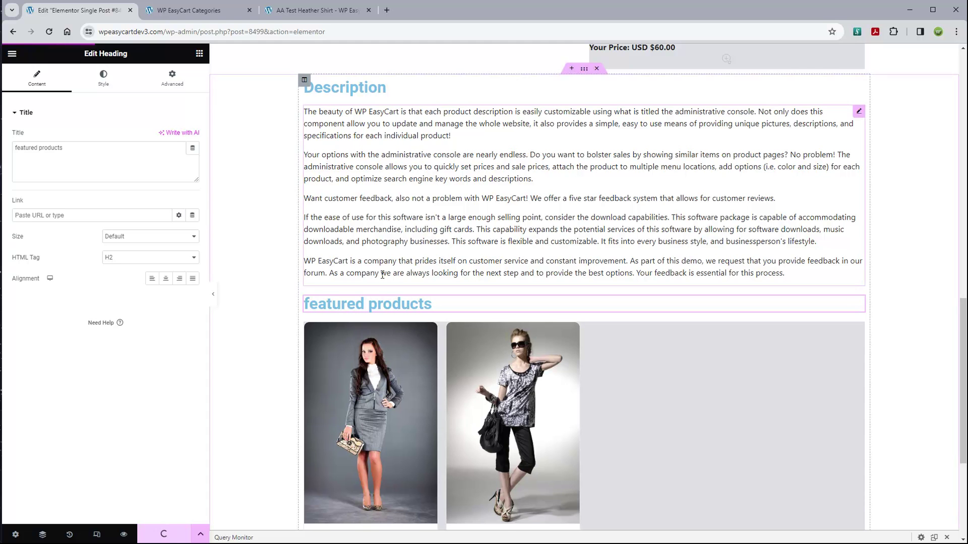
click(316, 10)
click(49, 31)
scroll(324, 235, down, 5)
scroll(340, 342, down, 5)
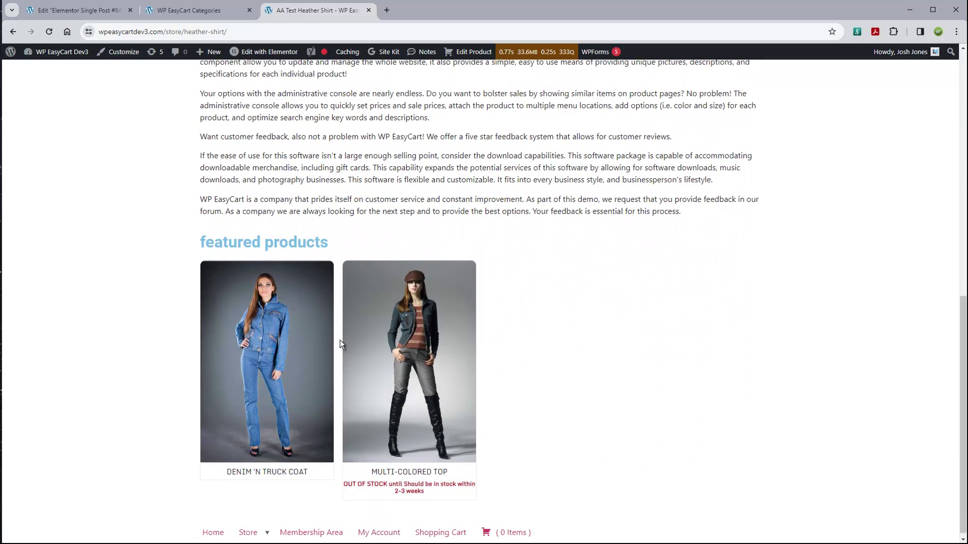
scroll(339, 341, up, 10)
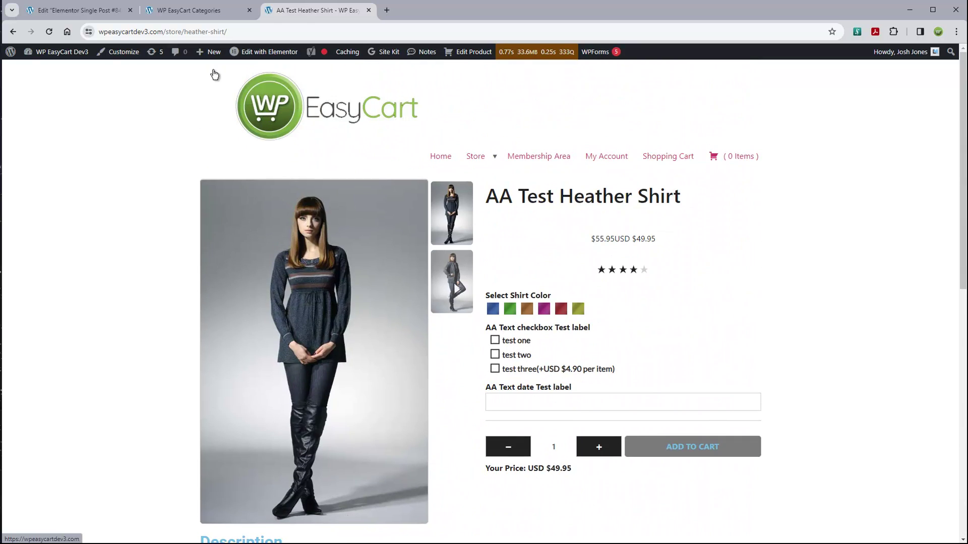
click(78, 10)
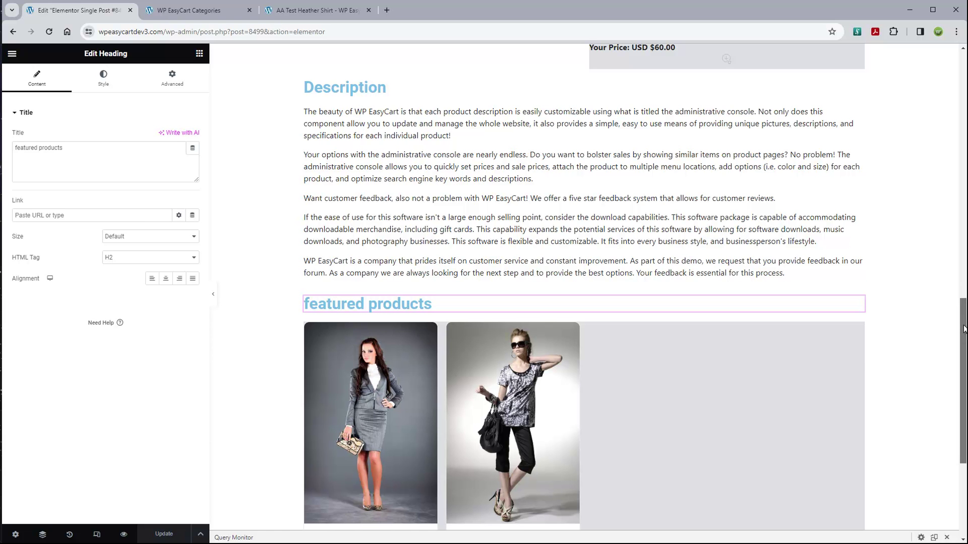
Step: Return to the widget list, then view the AA Test Heather Shirt page in the store
scroll(964, 328, up, 2)
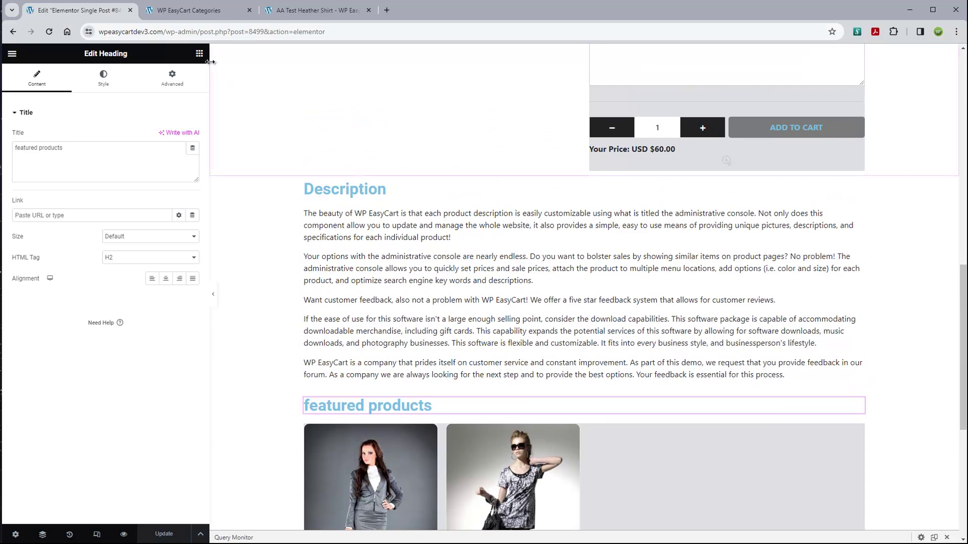
click(199, 54)
drag(207, 125, 205, 448)
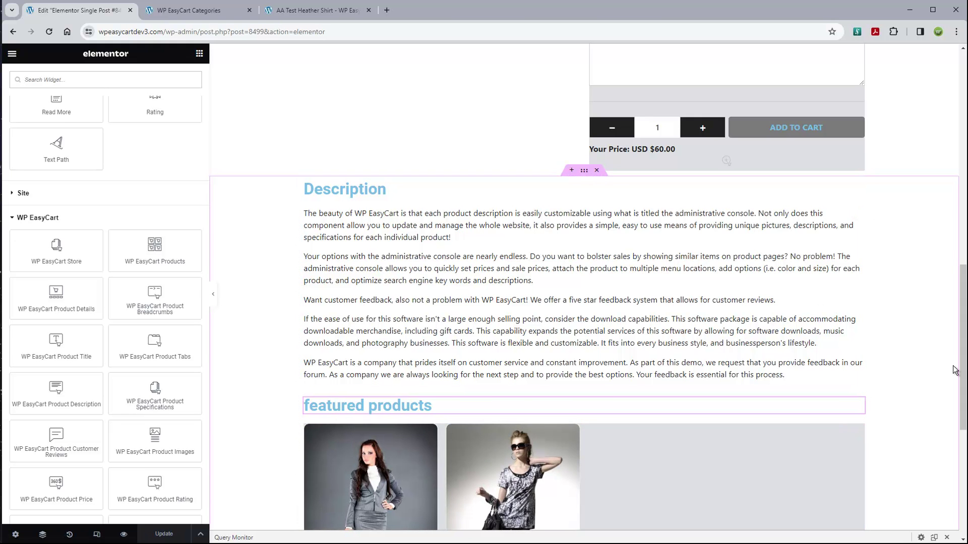
drag(963, 367, 961, 191)
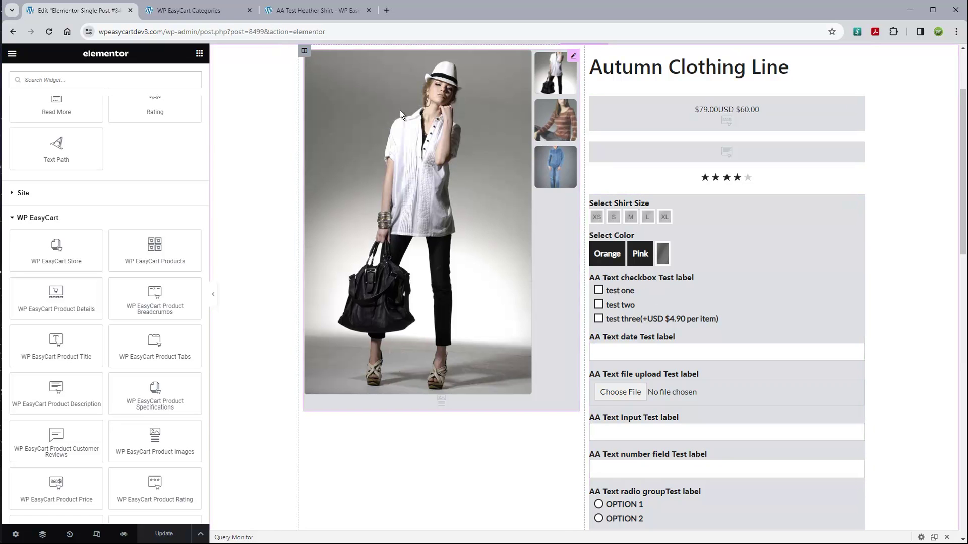
click(325, 11)
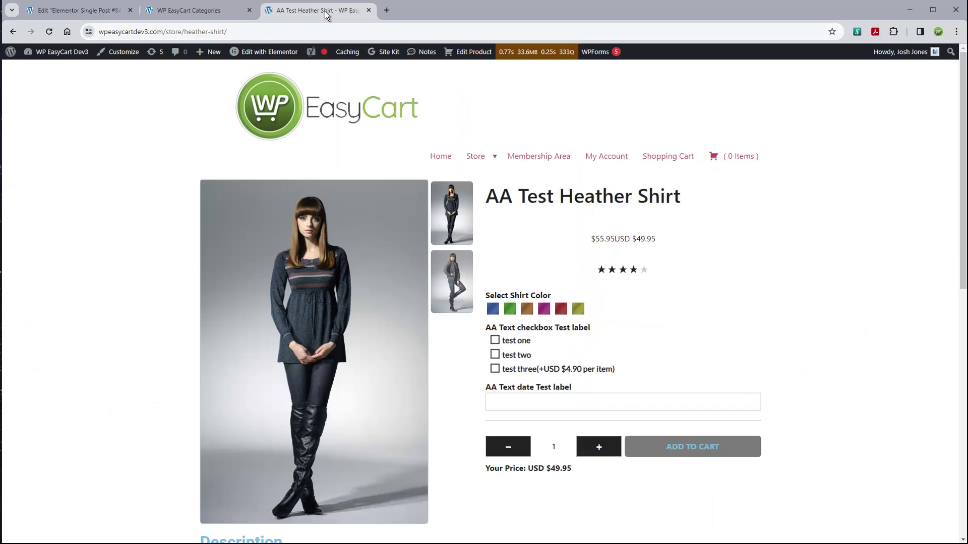